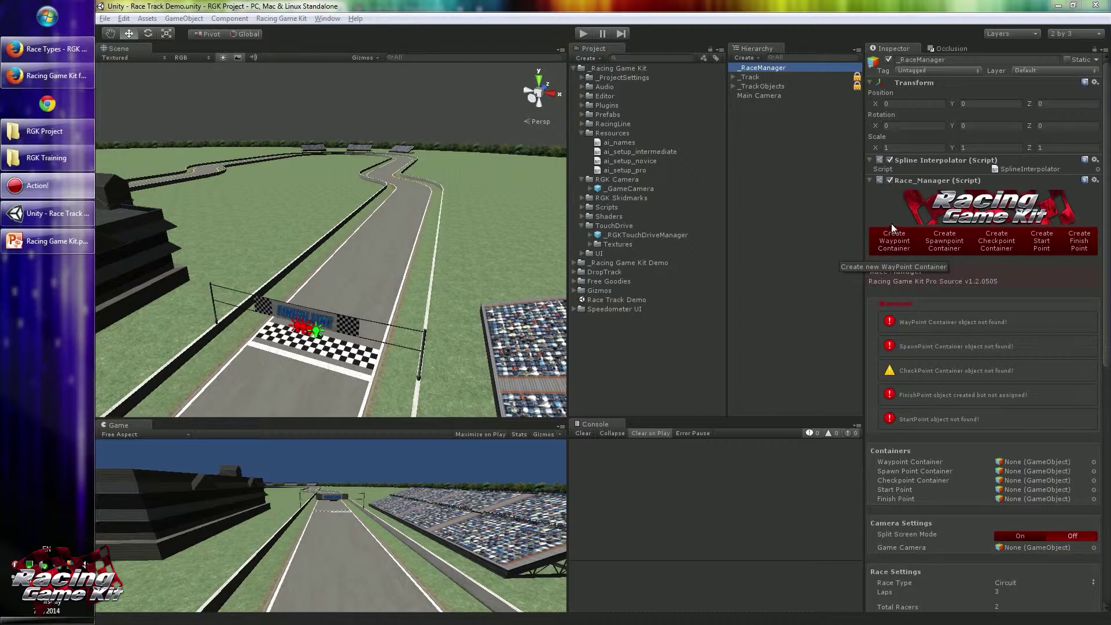
Add a waypoint container, creating _WayPoints with Spline Interpolator and Way Point Manager scripts
click(282, 18)
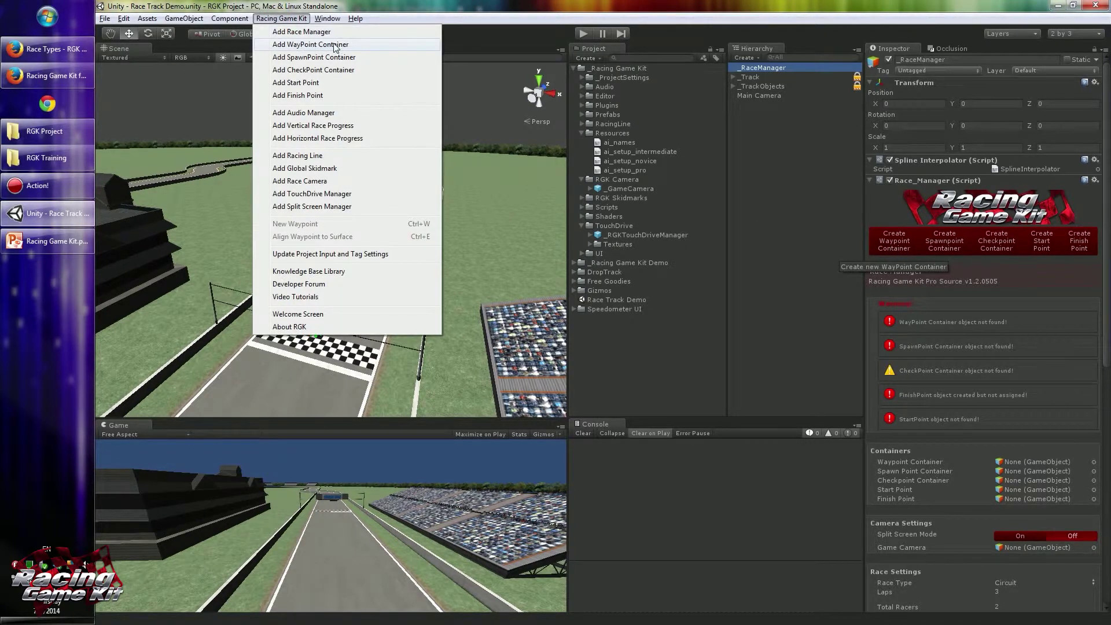
click(370, 45)
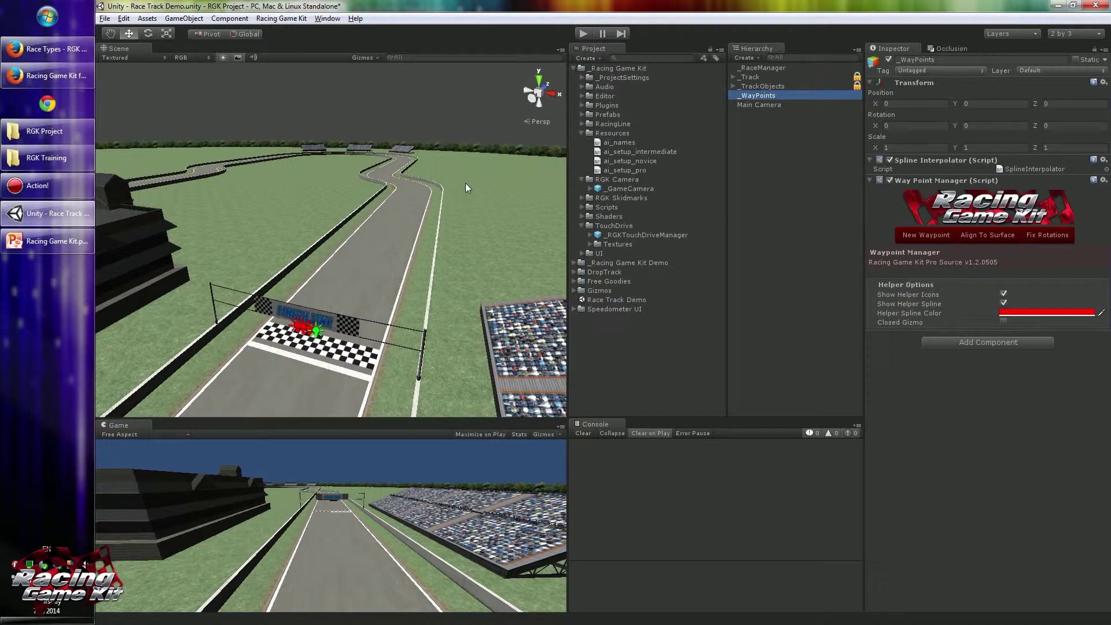
Look straight down on the track from Top view, framed on the start line and grandstands
click(538, 80)
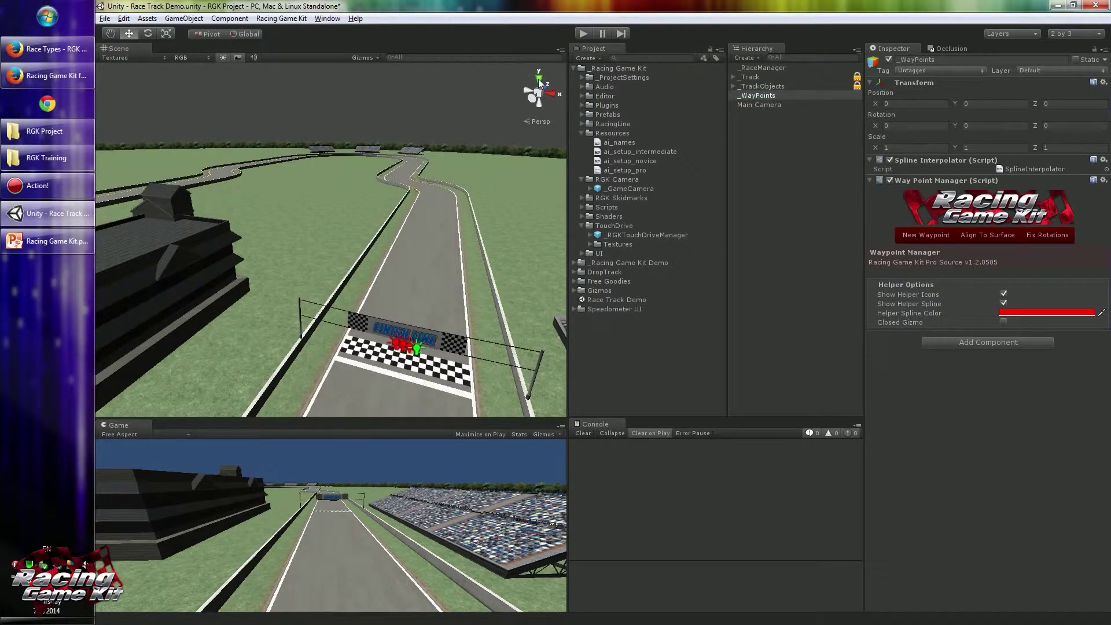
click(539, 80)
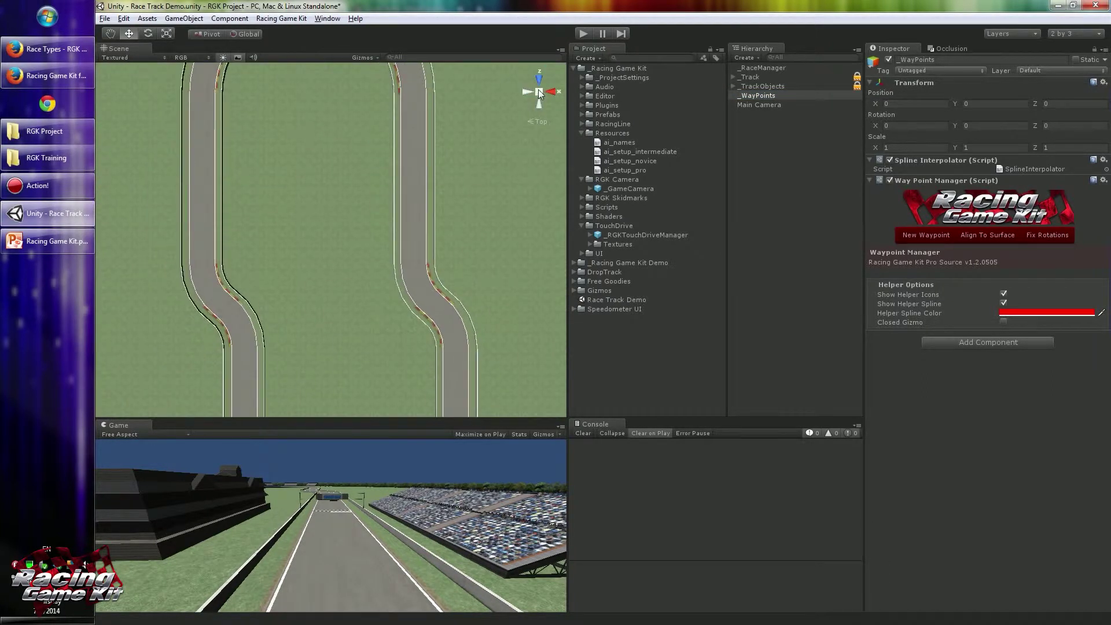
scroll(537, 103, down, 2)
scroll(422, 255, up, 6)
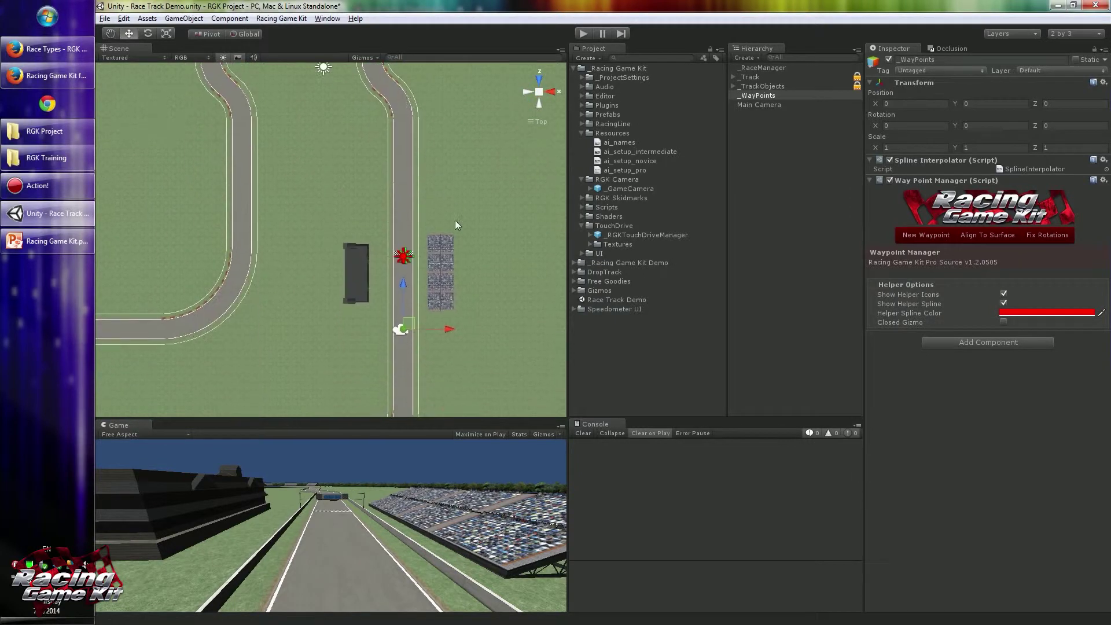
middle_drag(431, 270, 353, 201)
scroll(352, 201, up, 5)
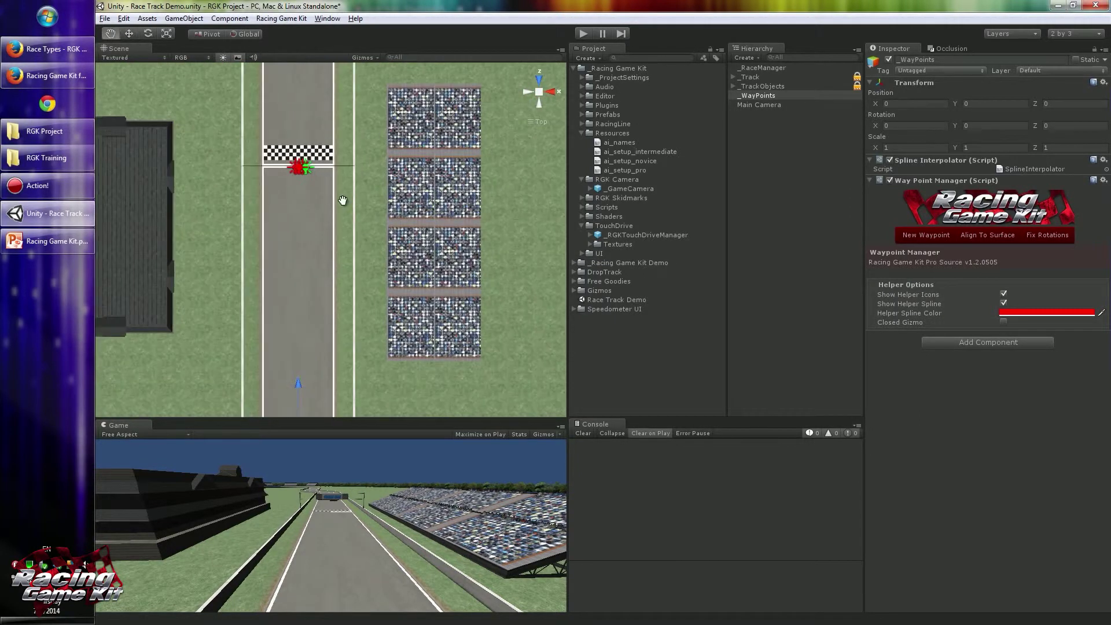
middle_drag(365, 255, 365, 249)
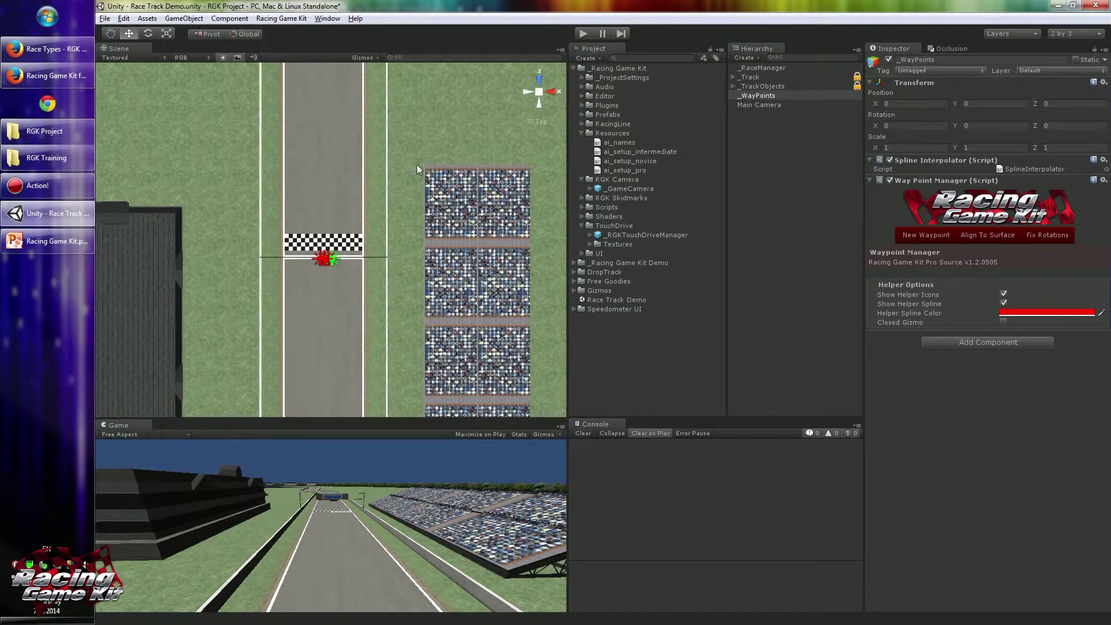
Check the Gizmos visibility settings and deselect the waypoint container
click(364, 57)
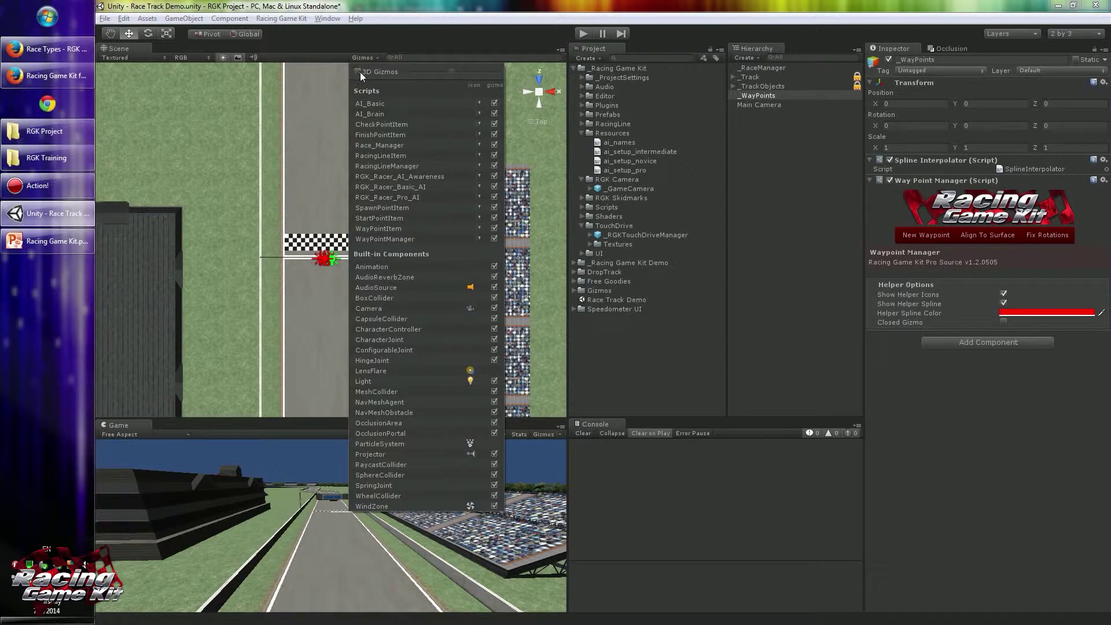
click(752, 164)
click(753, 164)
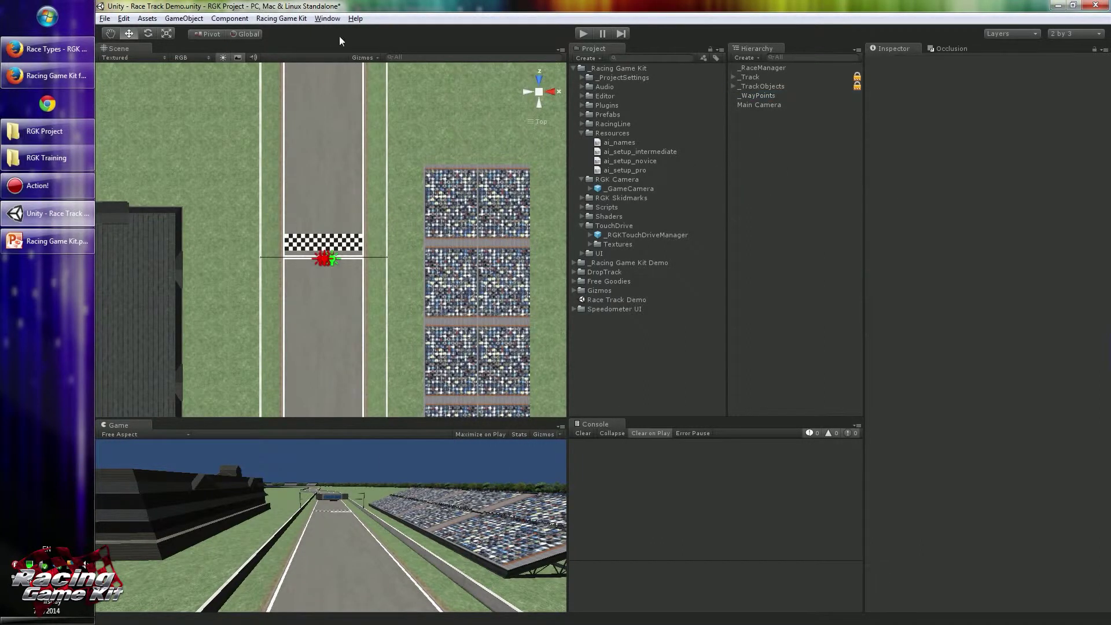
With _WayPoints selected, create waypoint 01 via Racing Game Kit > New Waypoint
click(282, 18)
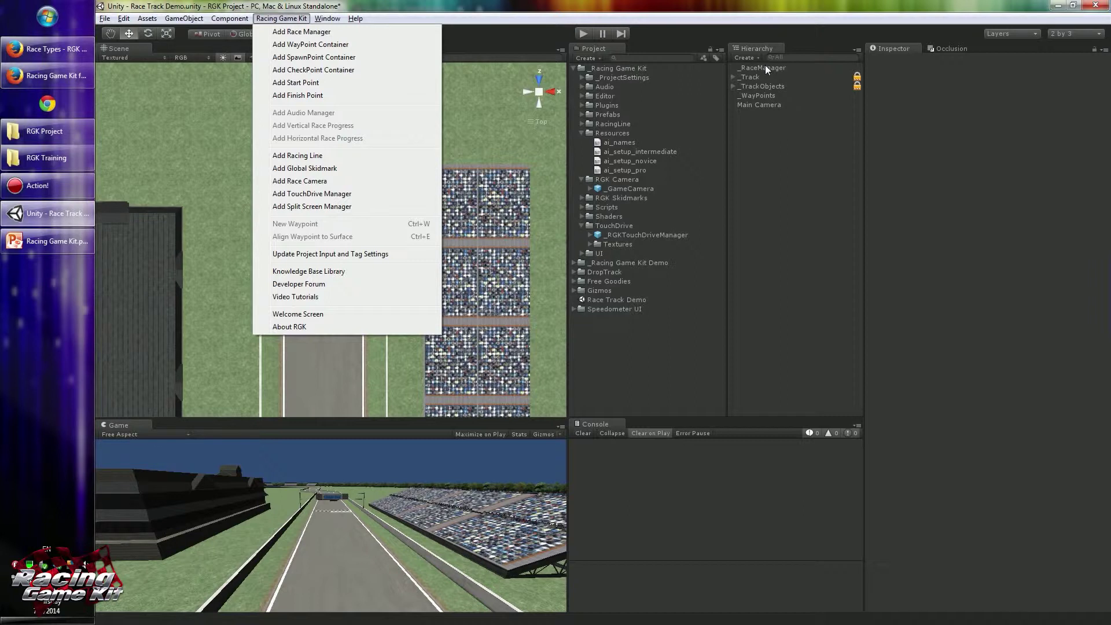
click(759, 95)
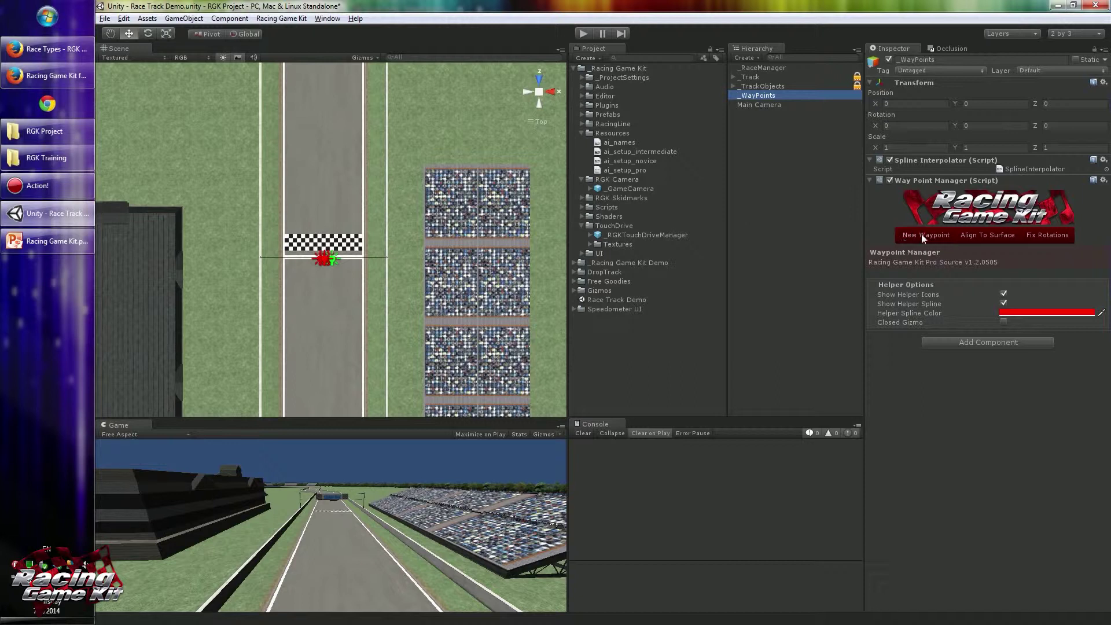
click(281, 17)
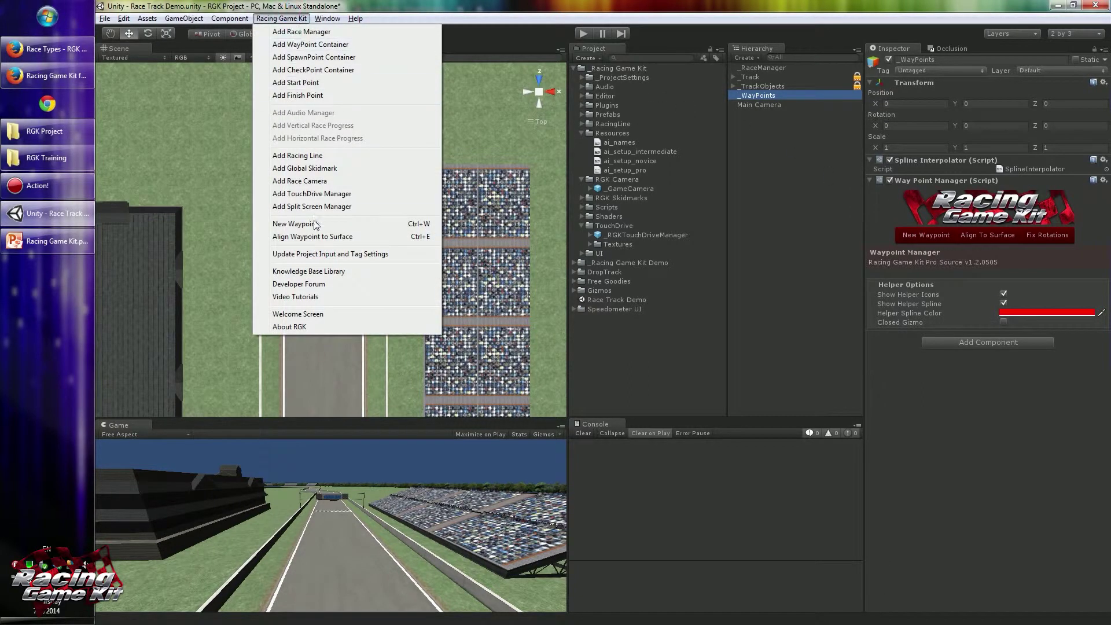
click(350, 225)
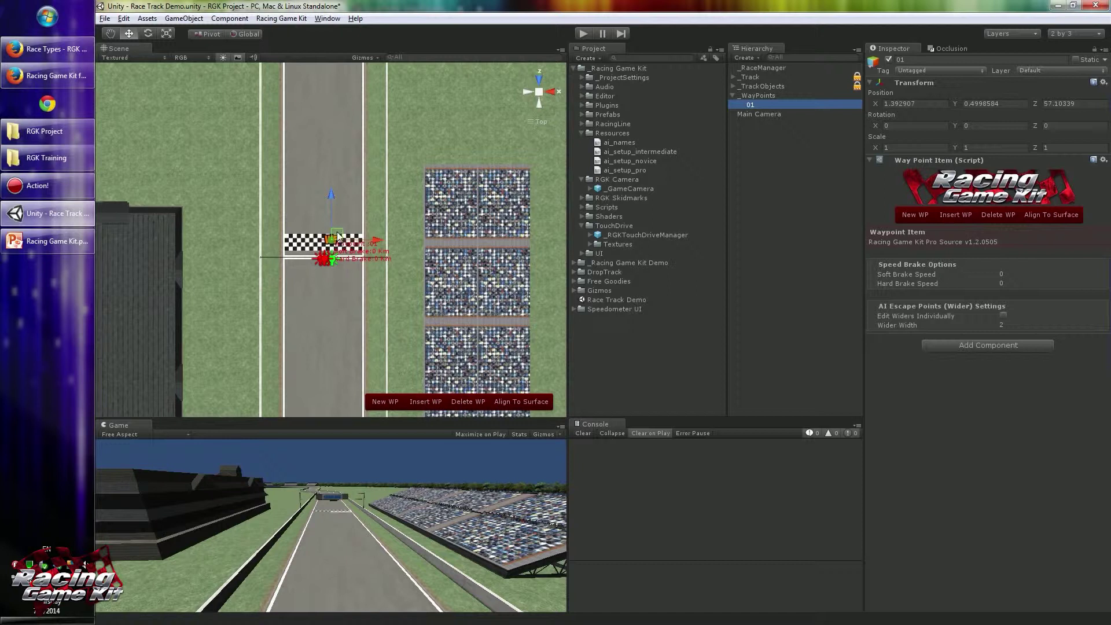
Drag waypoint 01 onto the start line, to X 0.1386824, Y 0.4998584, Z 53.93797
scroll(338, 238, up, 5)
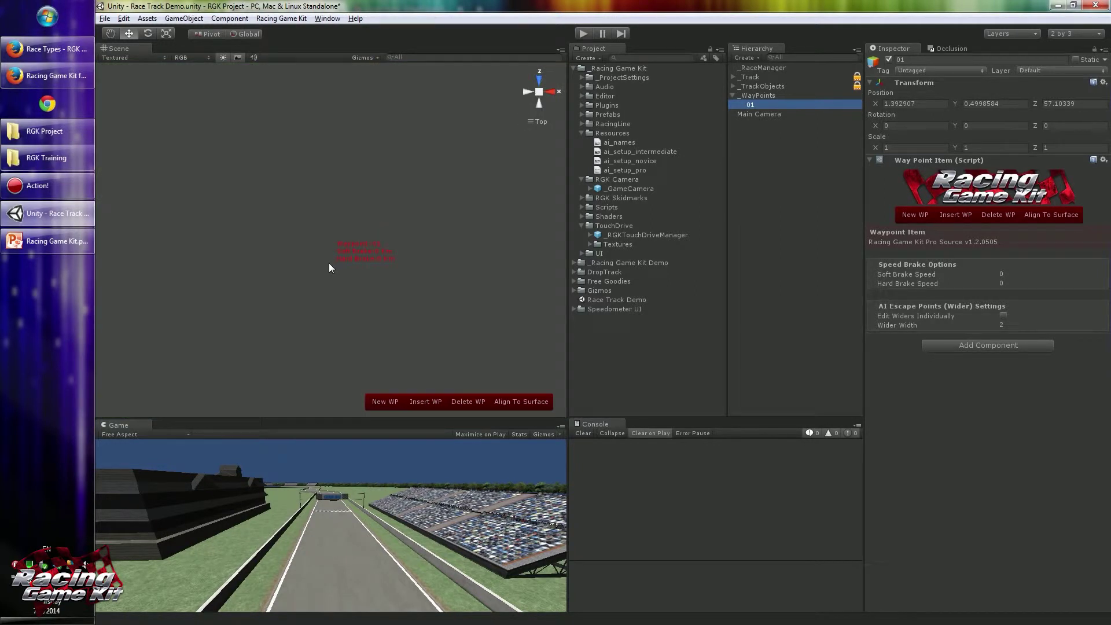
middle_drag(330, 264, 338, 219)
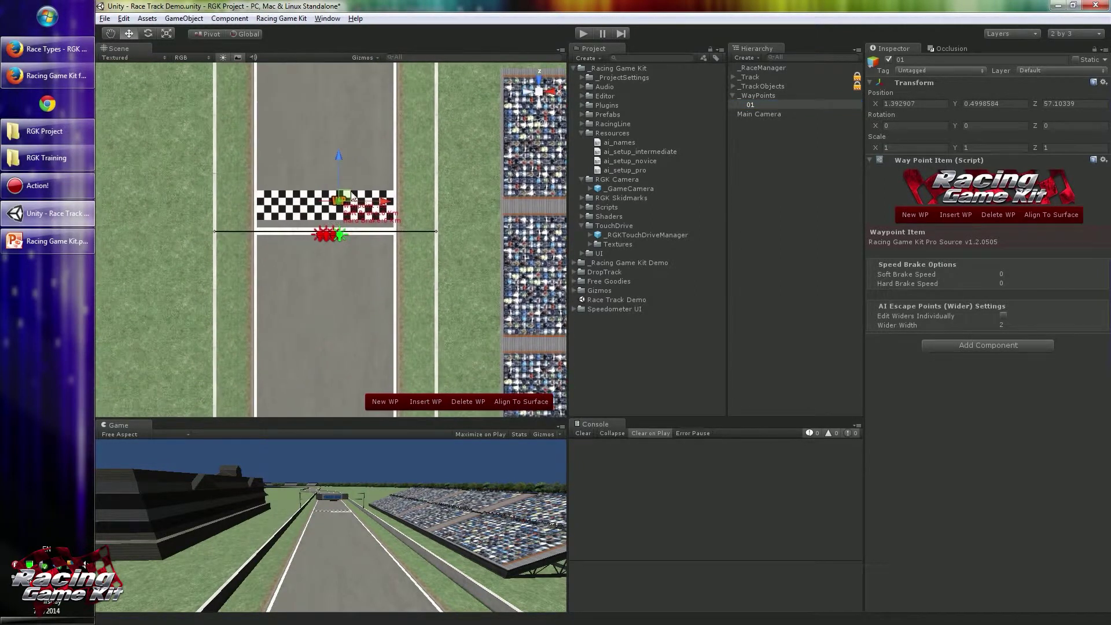
drag(349, 198, 334, 227)
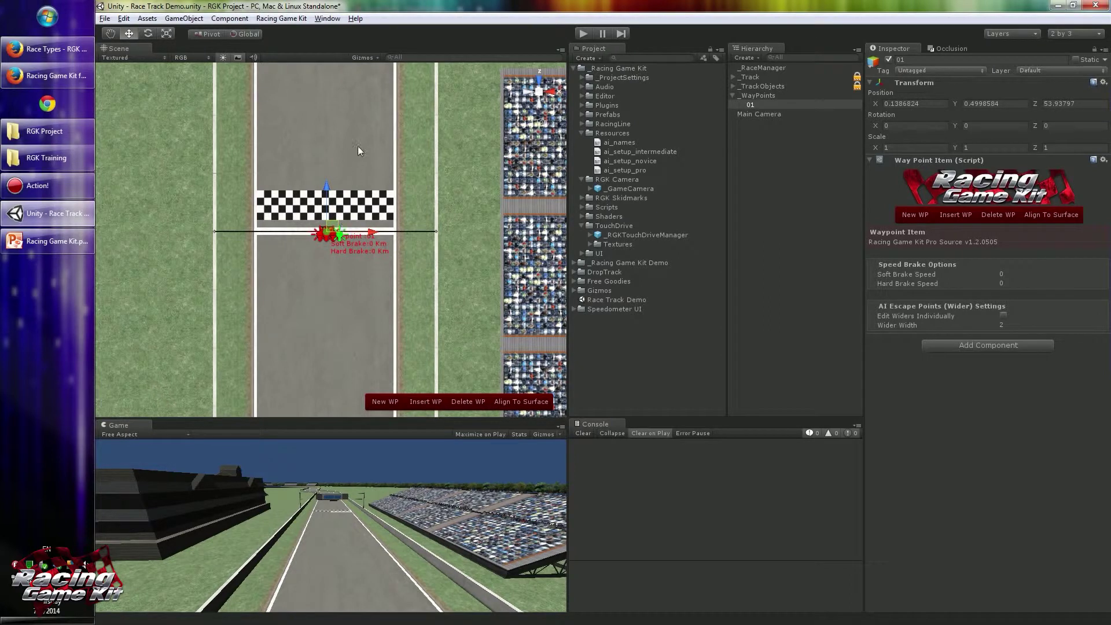
scroll(354, 235, down, 3)
scroll(364, 194, down, 3)
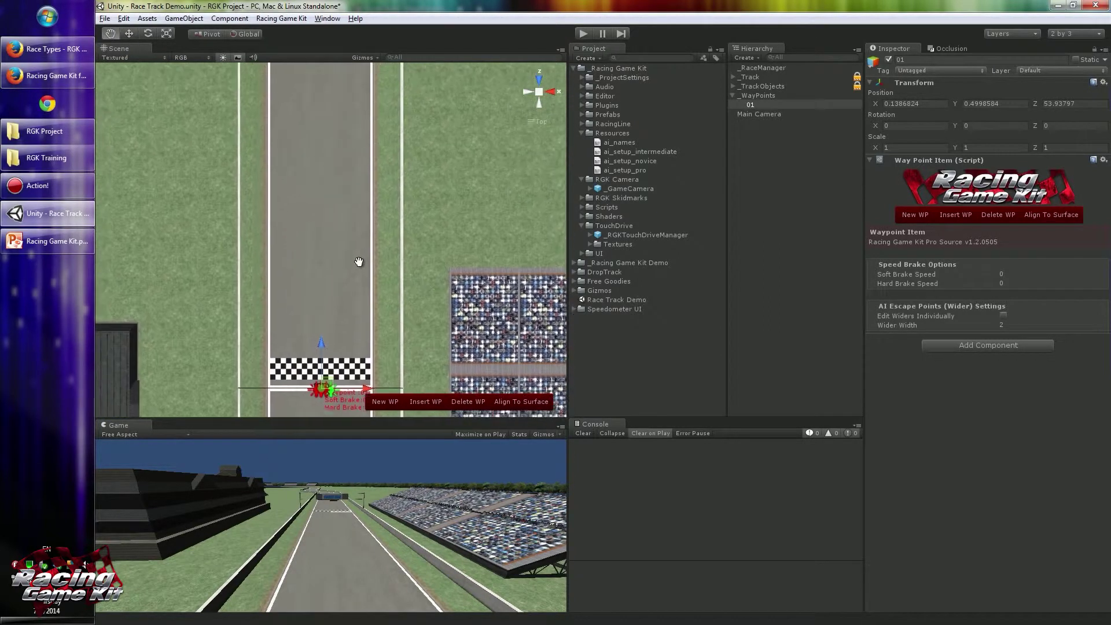
middle_drag(359, 254, 360, 246)
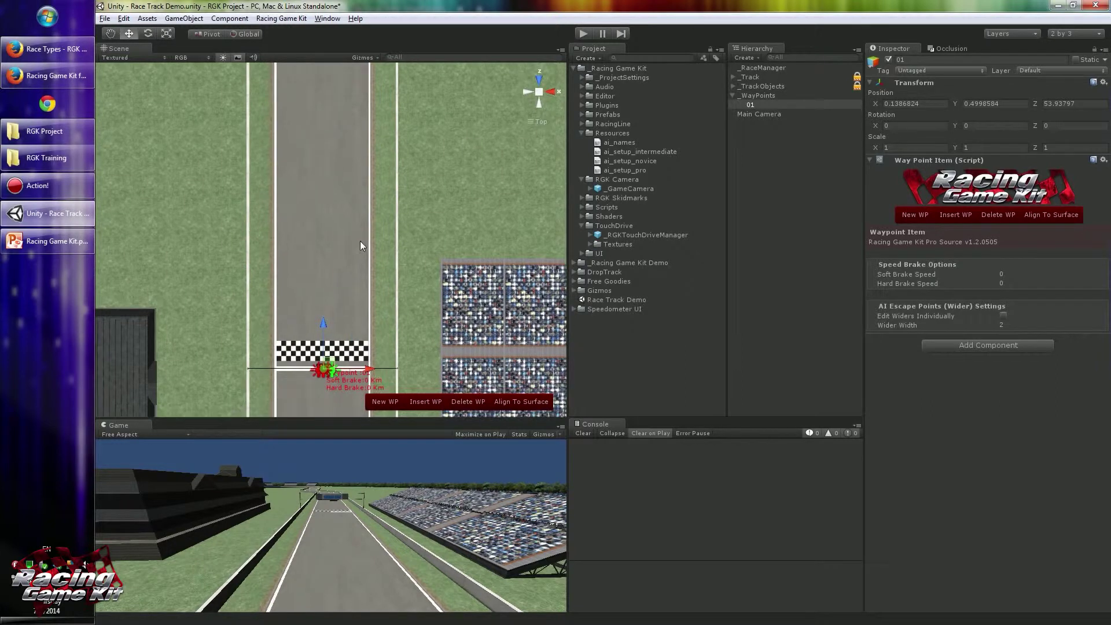
Add waypoints 02 and 03 and place them up the start straight toward the bend
shift+click(360, 241)
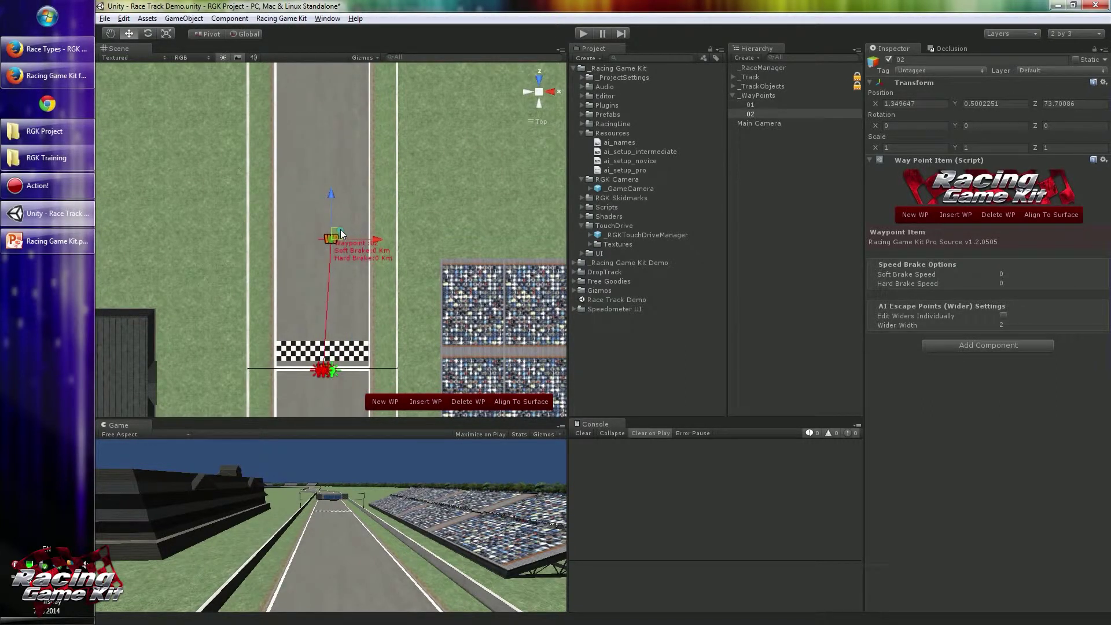
drag(339, 228, 335, 216)
middle_drag(378, 167, 372, 303)
shift+click(349, 238)
drag(348, 237, 323, 91)
scroll(341, 259, down, 2)
scroll(342, 260, down, 3)
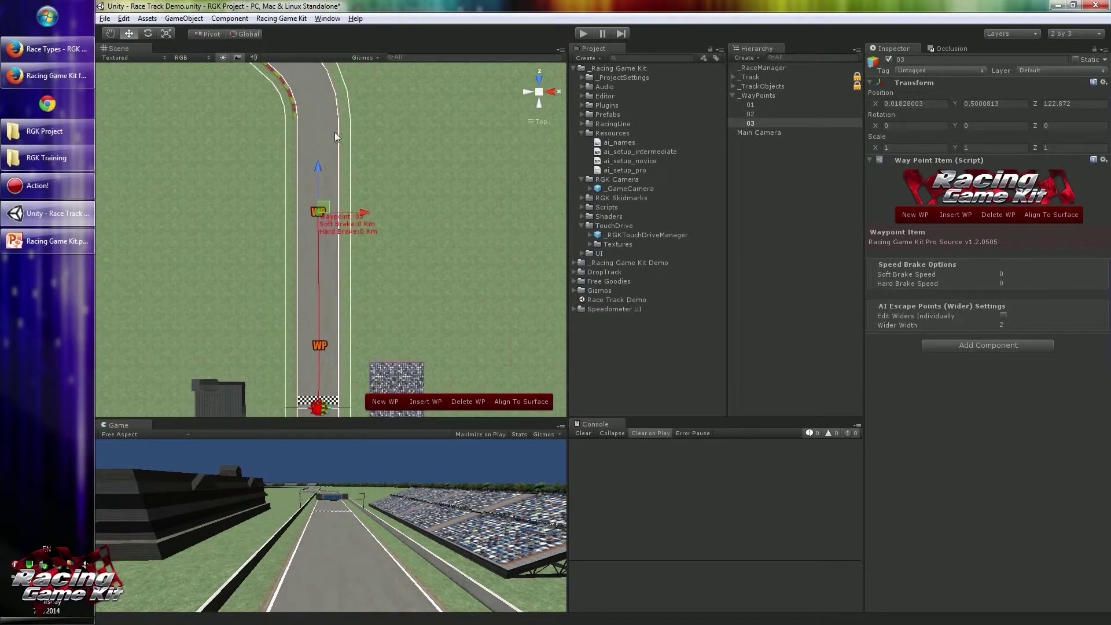
drag(325, 209, 329, 130)
middle_drag(328, 130, 340, 207)
drag(335, 217, 337, 201)
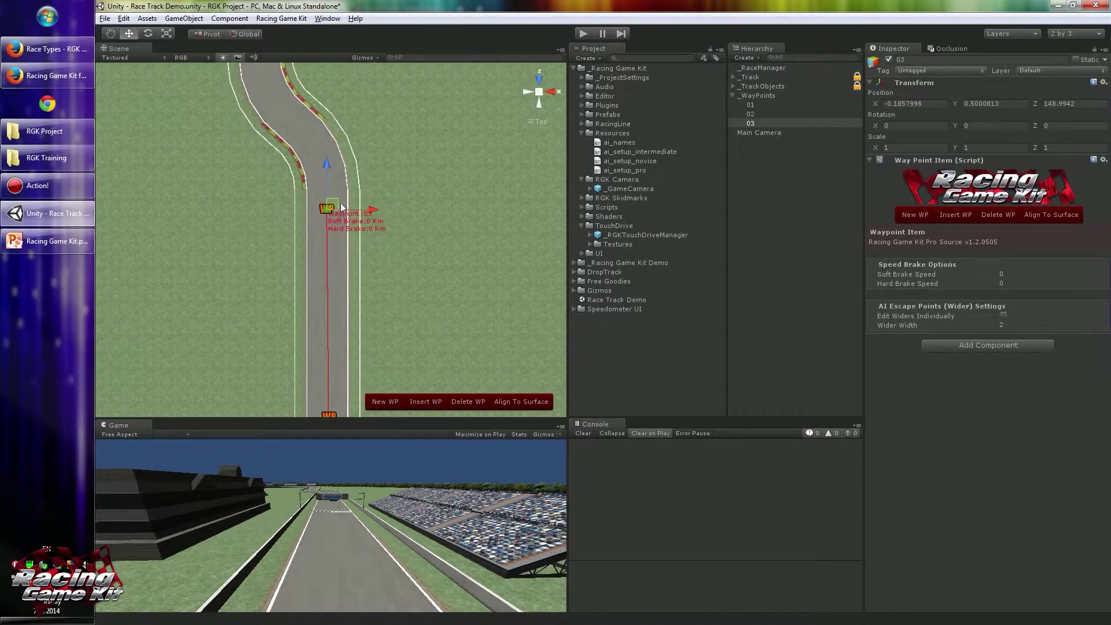
Add waypoints 04 to 06 through the S-bend, with 06 at X -23.40263, Z 294.9832
middle_drag(344, 183, 350, 257)
shift+click(354, 229)
drag(354, 229, 302, 182)
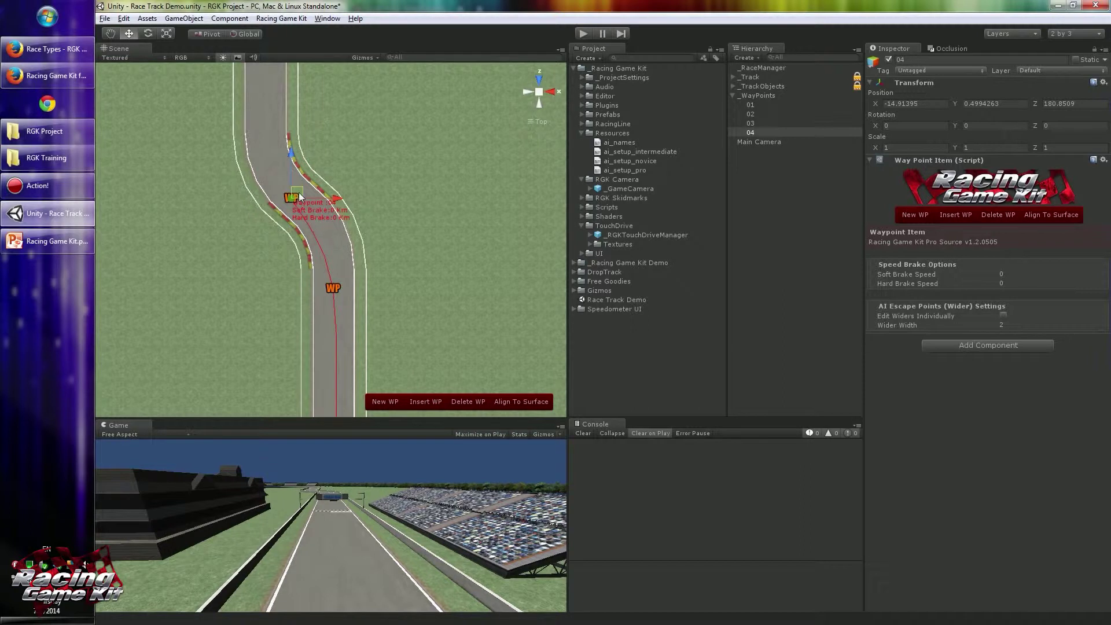
drag(302, 196, 301, 195)
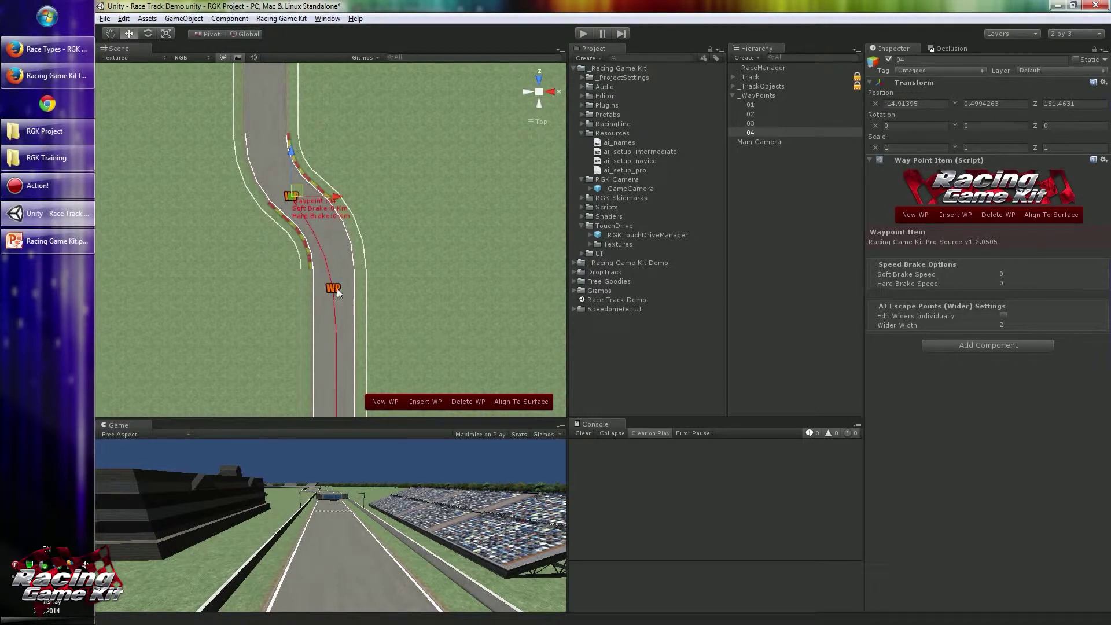
middle_drag(331, 144, 382, 290)
key(shift+n)
drag(331, 230, 316, 212)
middle_drag(354, 185, 380, 268)
key(shift+n)
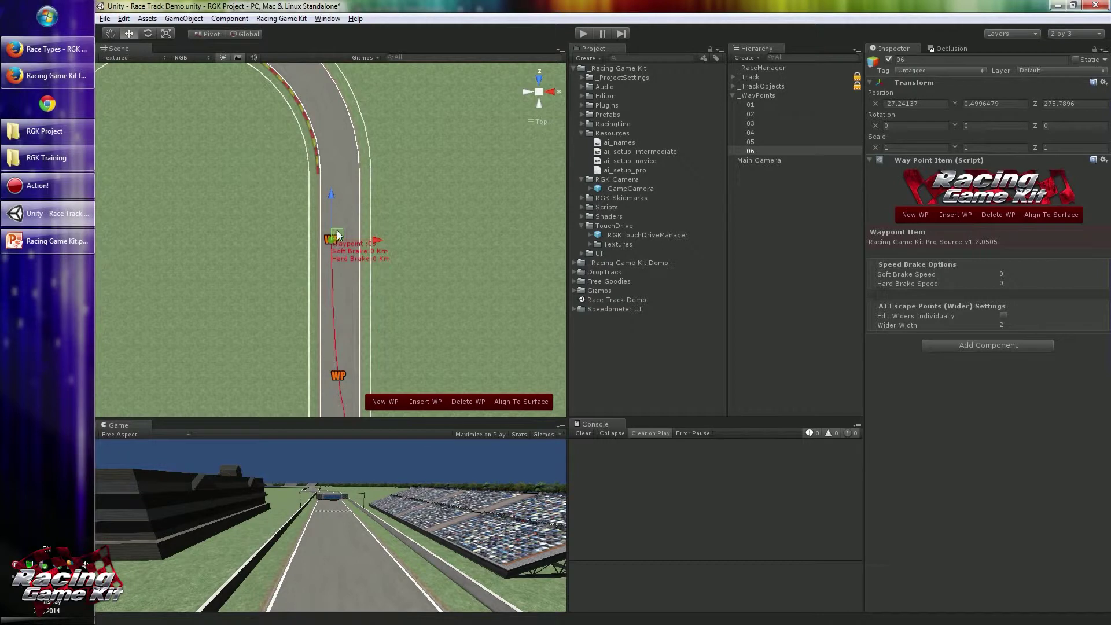
drag(340, 231, 348, 181)
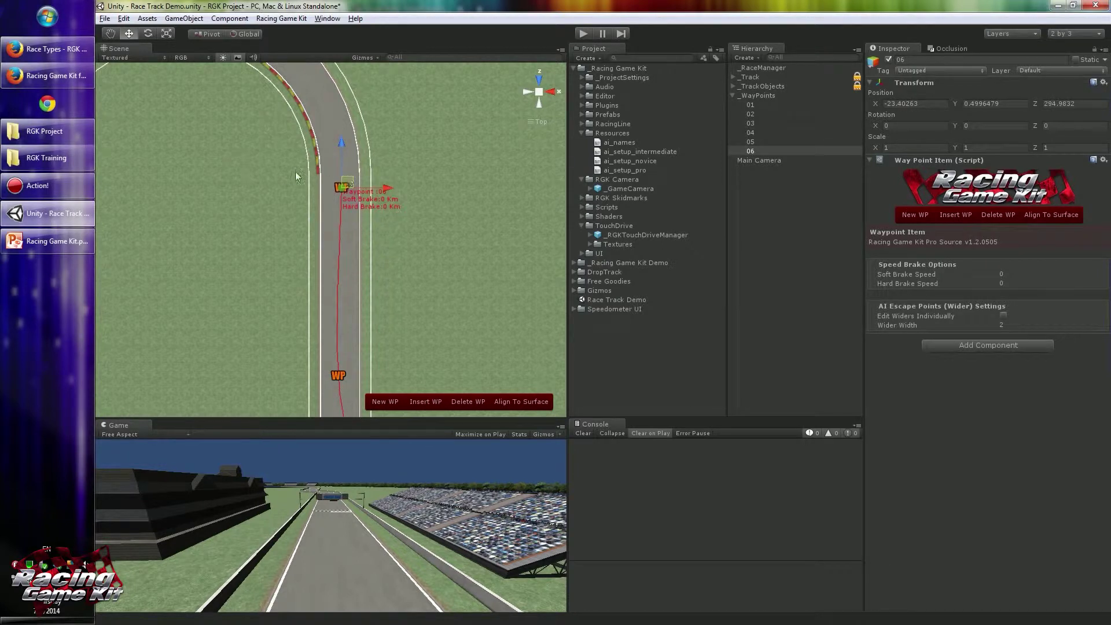
middle_drag(288, 169, 424, 308)
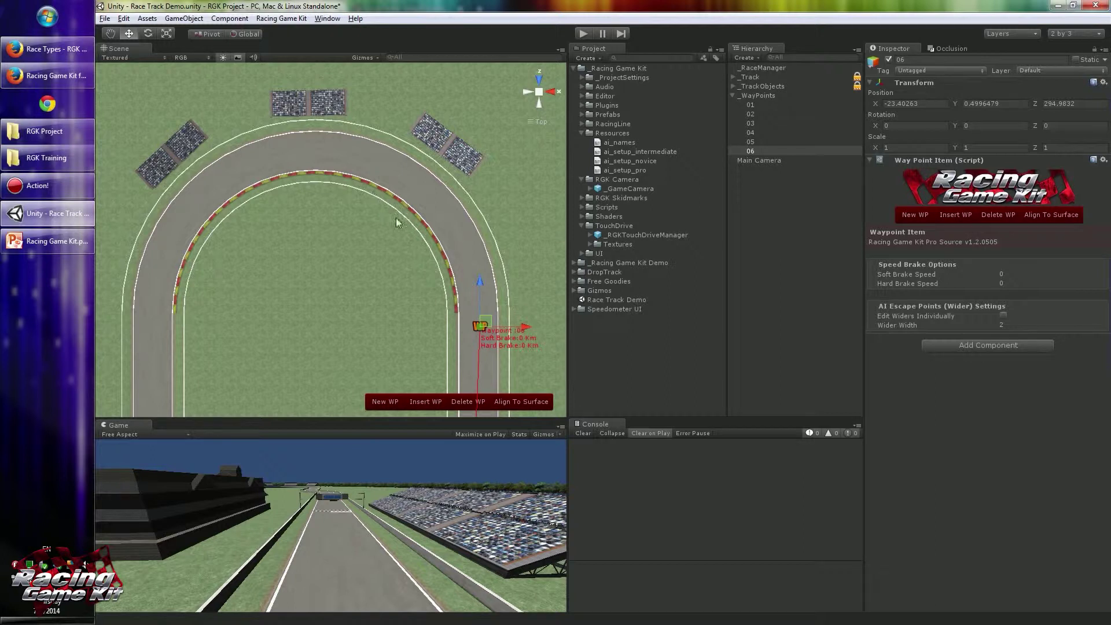
Add waypoints 07 to 10 around the top hairpin, from its entry to the left curve
key(shift+n)
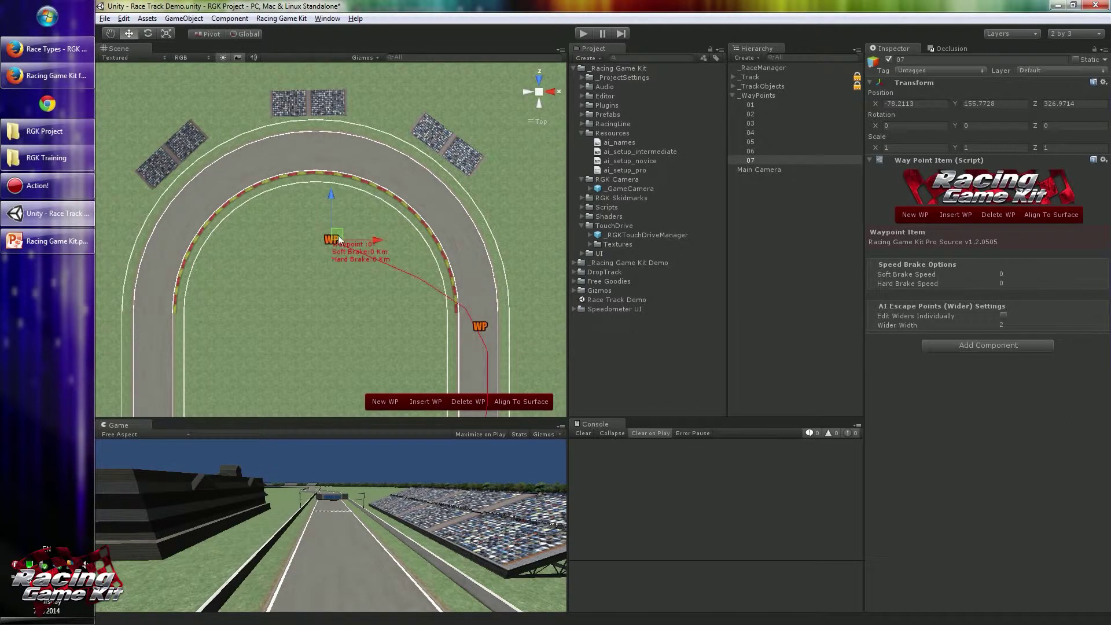
drag(339, 238, 469, 252)
key(shift+n)
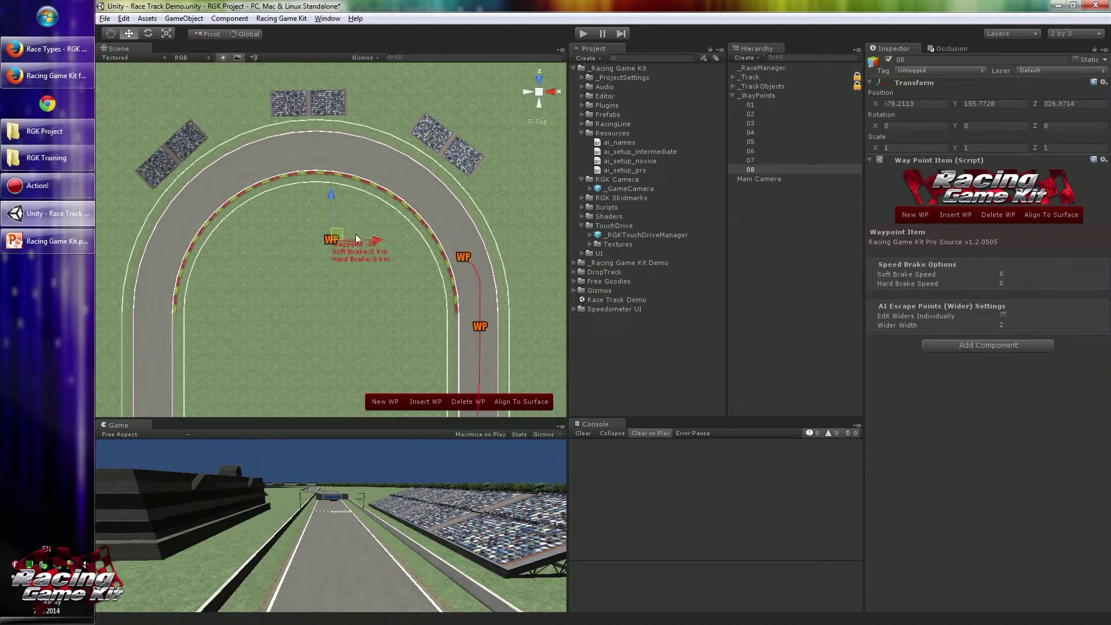
drag(348, 234, 384, 162)
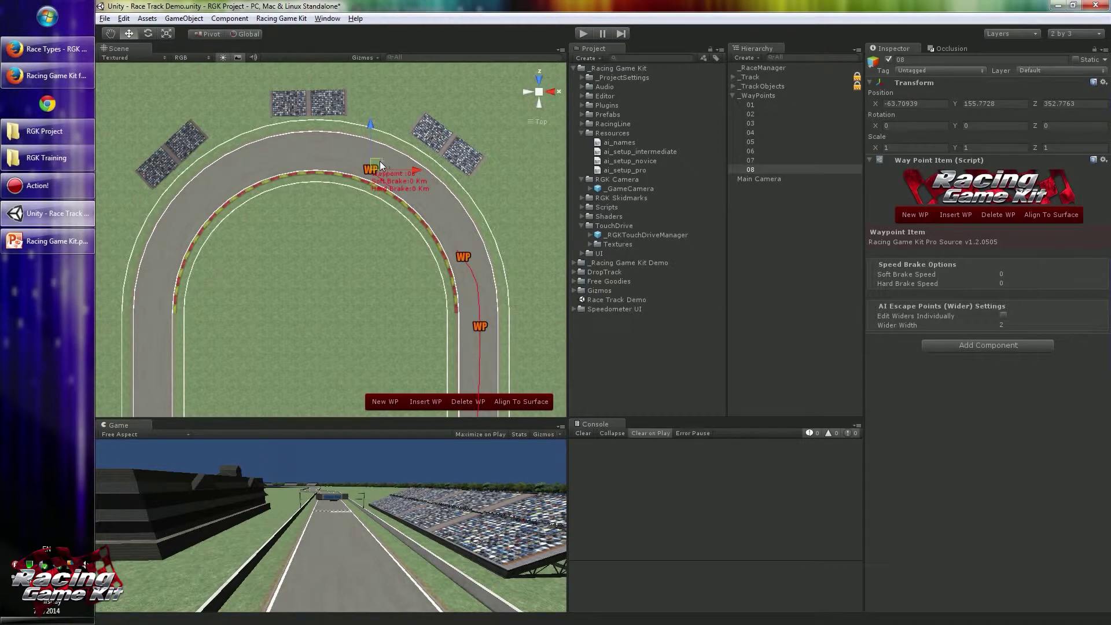
key(shift+n)
drag(346, 234, 255, 170)
key(shift+n)
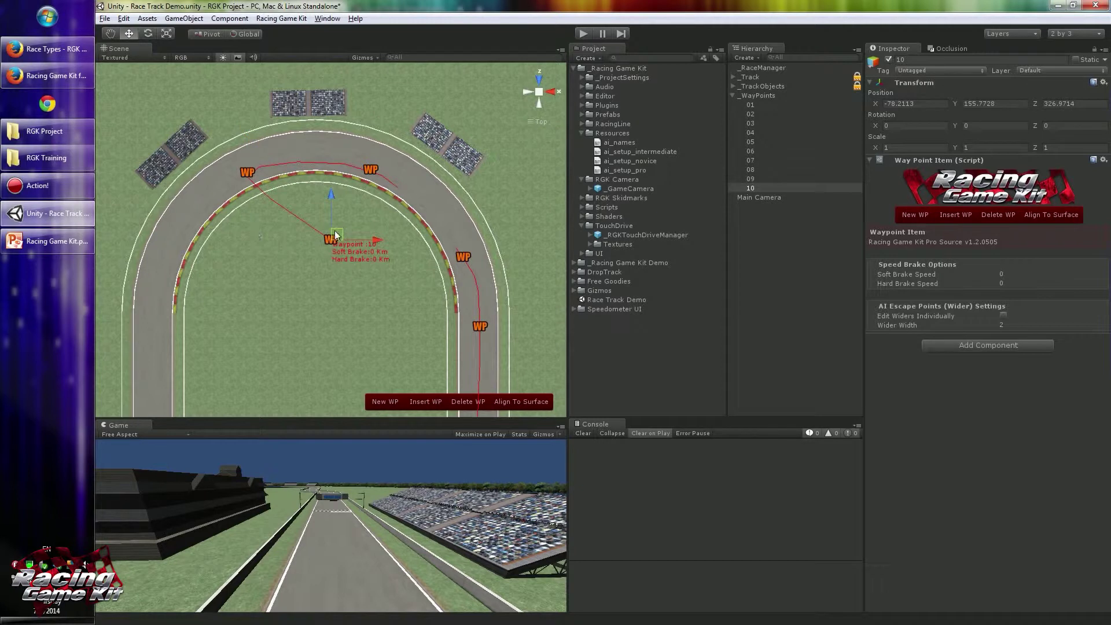
drag(333, 234, 166, 265)
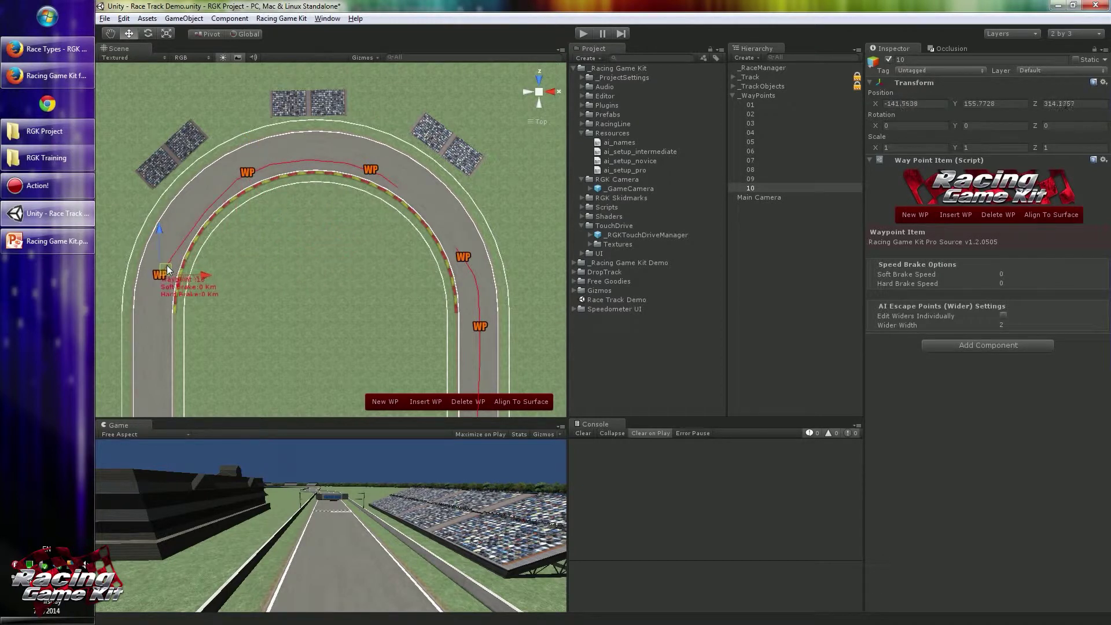
middle_drag(259, 275, 398, 111)
Add waypoints 11 through 14, placing each on the track heading back down
scroll(324, 223, down, 3)
scroll(348, 194, up, 3)
key(shift+n)
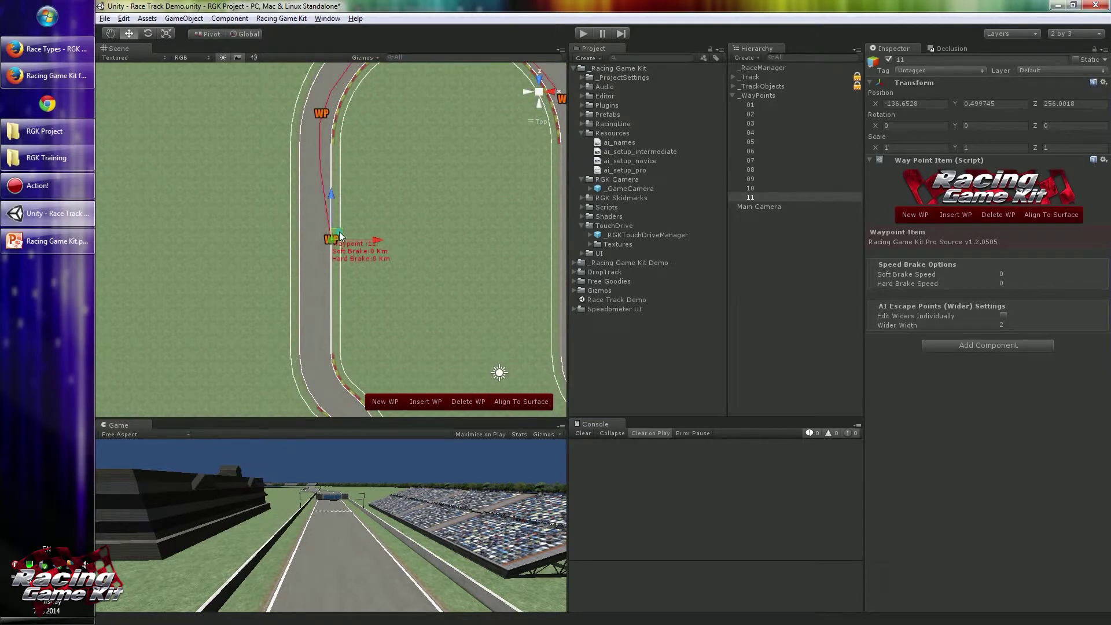
drag(334, 232, 313, 269)
middle_drag(335, 294, 309, 151)
key(shift+n)
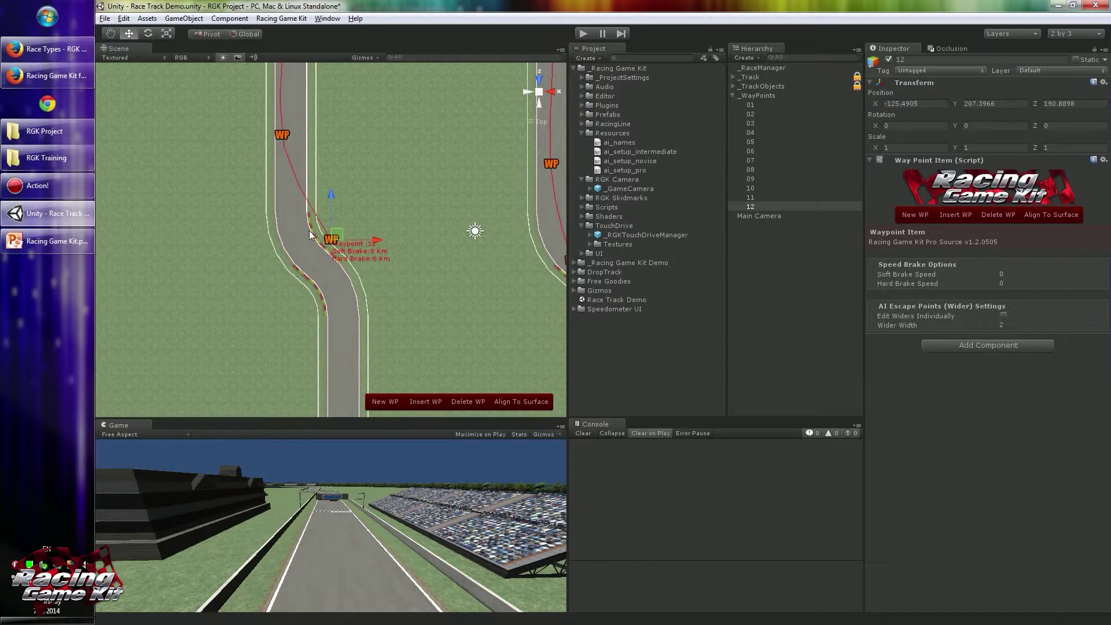
drag(333, 234, 318, 254)
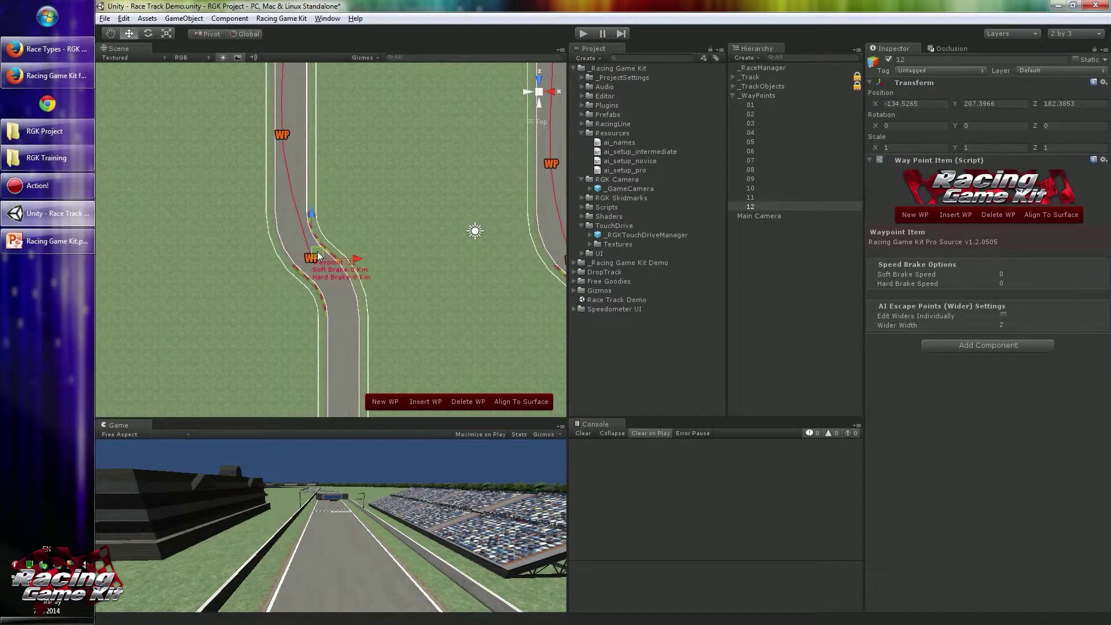
middle_drag(347, 287, 340, 147)
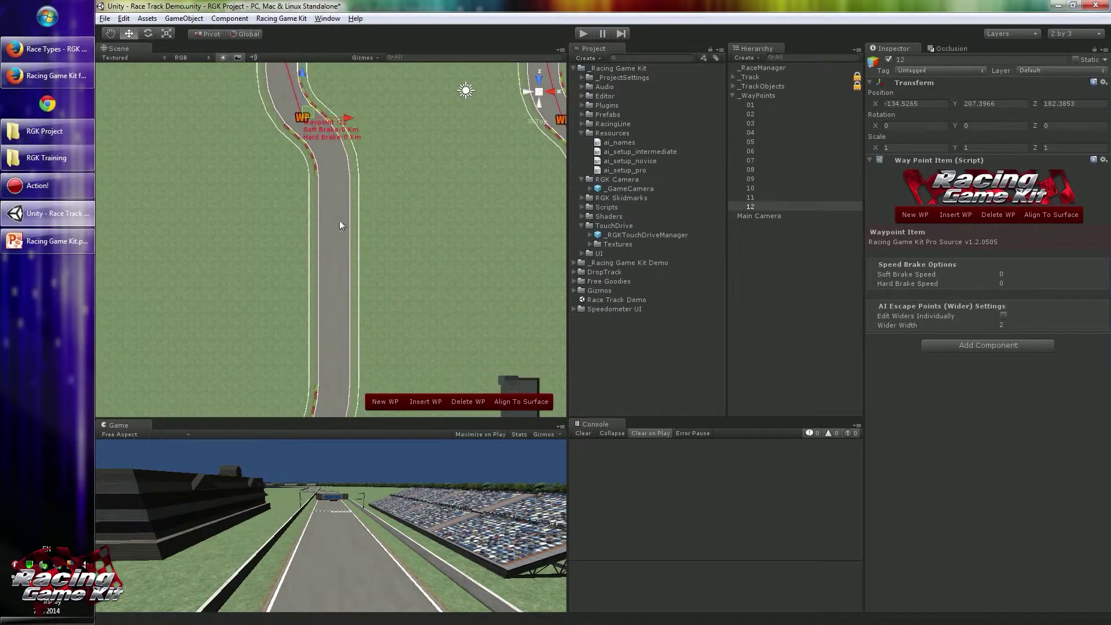
click(380, 405)
drag(335, 236, 343, 185)
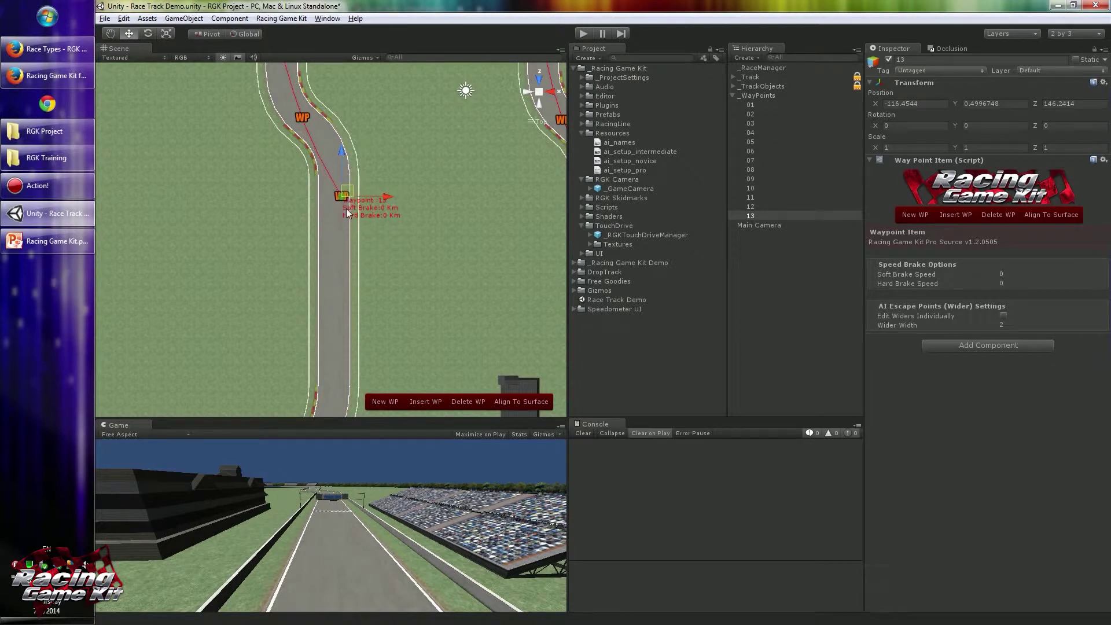
click(376, 405)
drag(335, 237, 349, 335)
middle_drag(350, 347, 367, 148)
Add waypoints 15 through 19, setting each along the next curve of the track
click(912, 214)
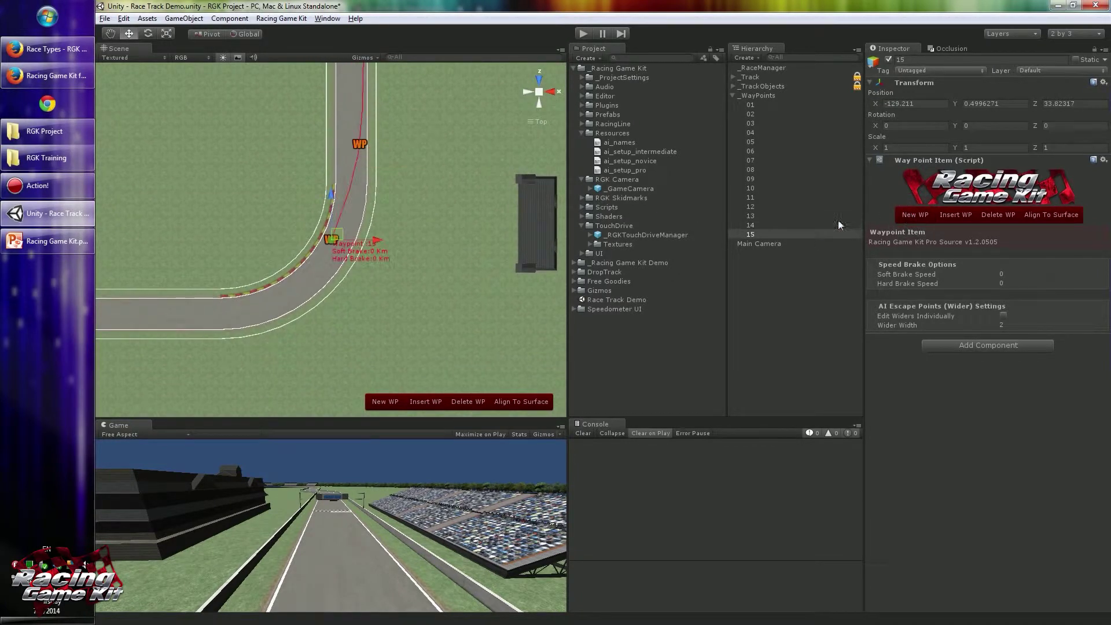
drag(332, 232, 347, 208)
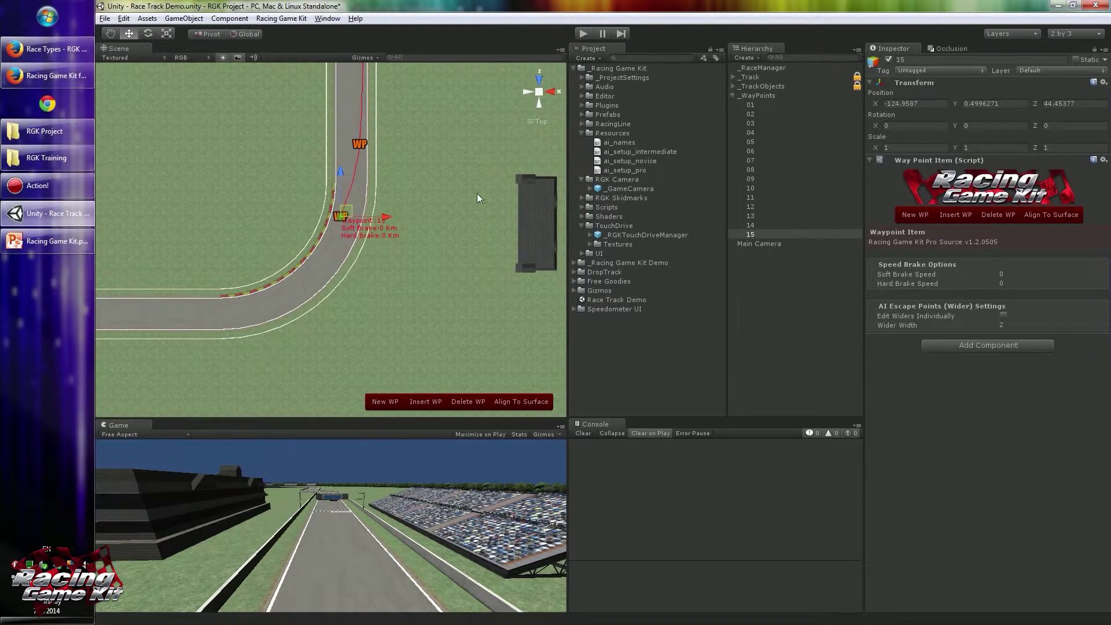
middle_drag(340, 226, 440, 159)
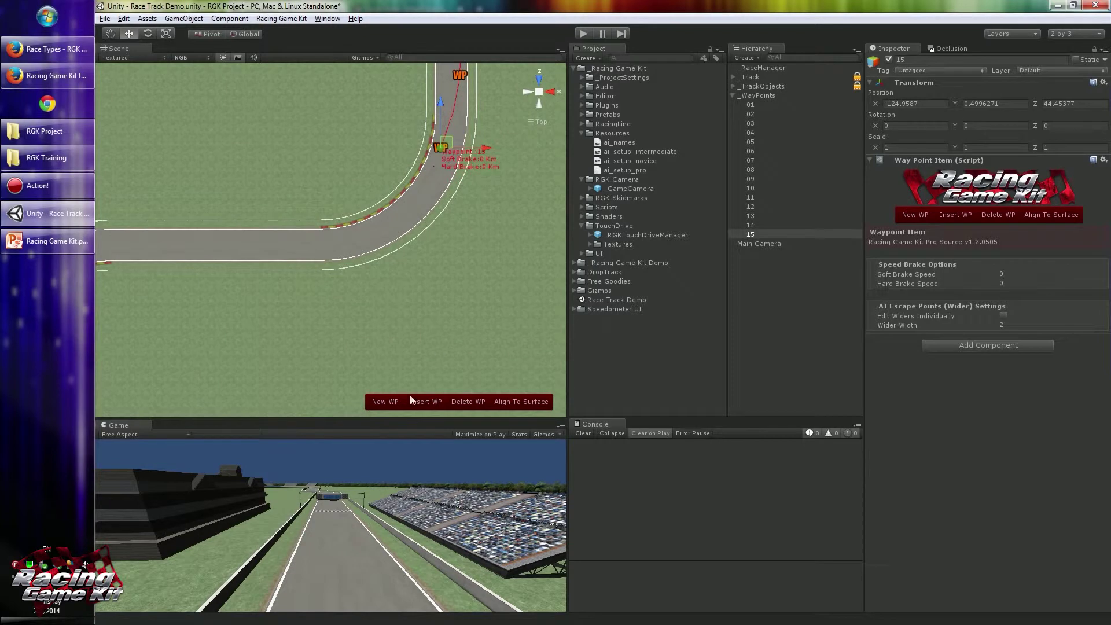
click(376, 402)
drag(339, 226, 394, 209)
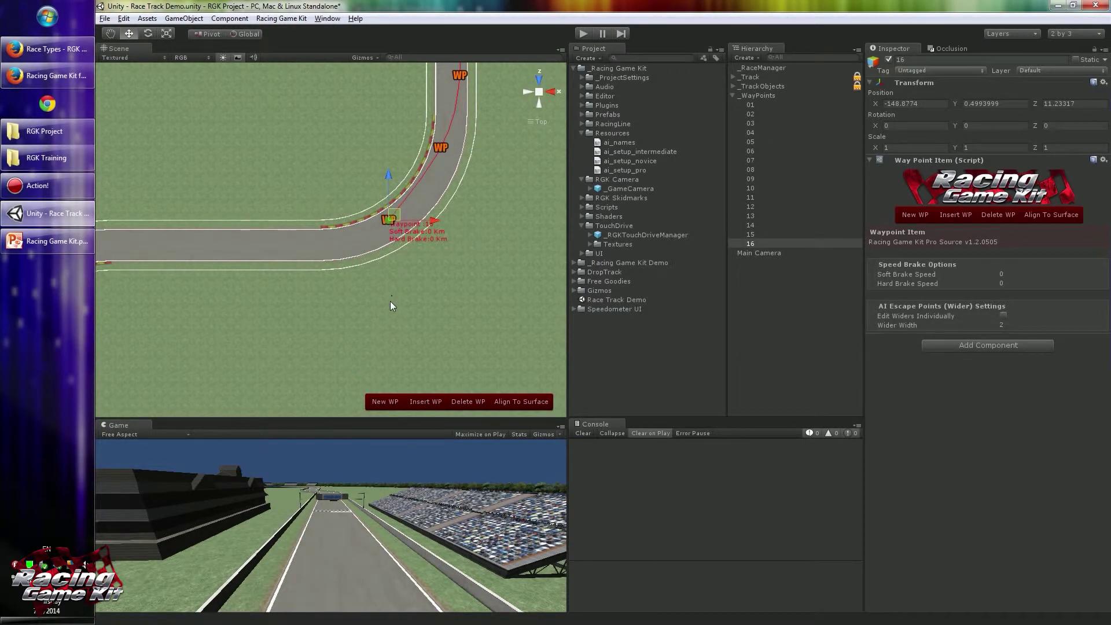
click(379, 402)
drag(339, 228, 331, 180)
middle_drag(331, 180, 444, 161)
click(387, 402)
drag(333, 234, 325, 153)
click(387, 400)
drag(335, 232, 264, 196)
Add waypoints 20 through 23 along the following stretches of track
click(385, 402)
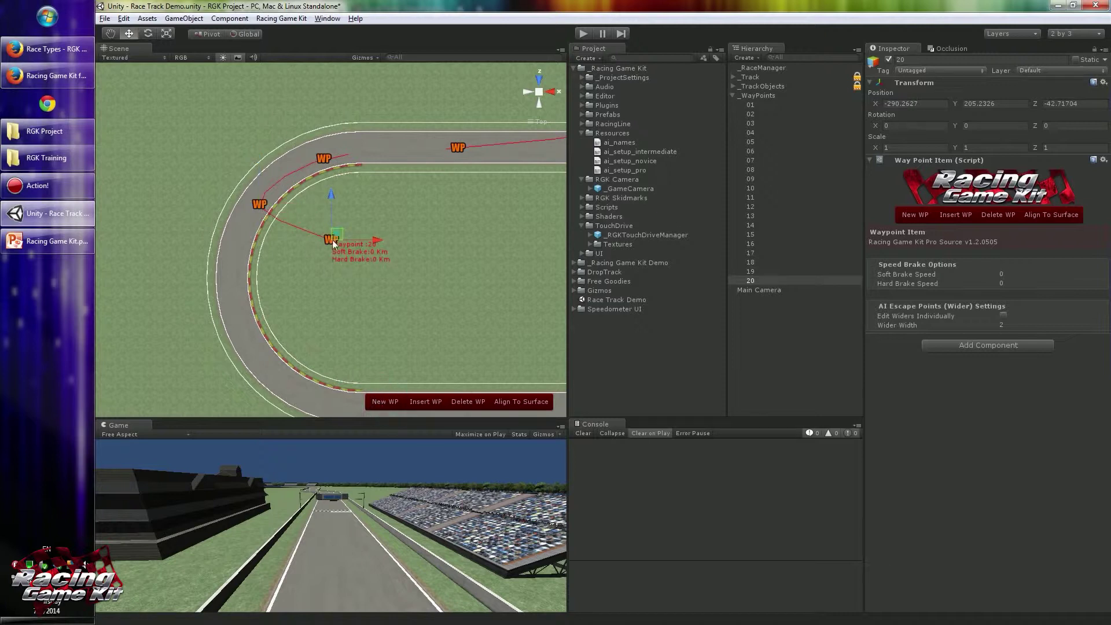
drag(333, 235, 240, 309)
middle_drag(321, 270, 293, 153)
click(385, 401)
drag(334, 237, 313, 265)
middle_drag(314, 265, 169, 260)
click(379, 400)
drag(342, 241, 389, 258)
middle_drag(467, 252, 343, 299)
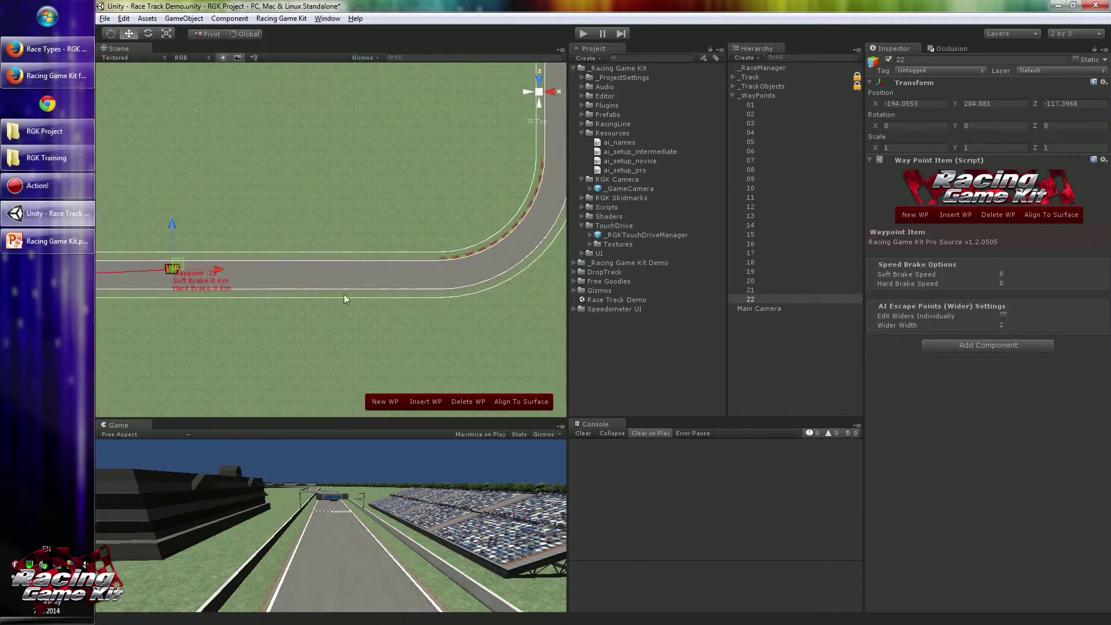
click(383, 402)
drag(333, 239, 452, 281)
middle_drag(459, 258, 326, 289)
Add waypoints 24 through 26, ending with 26 just short of the start line
click(385, 402)
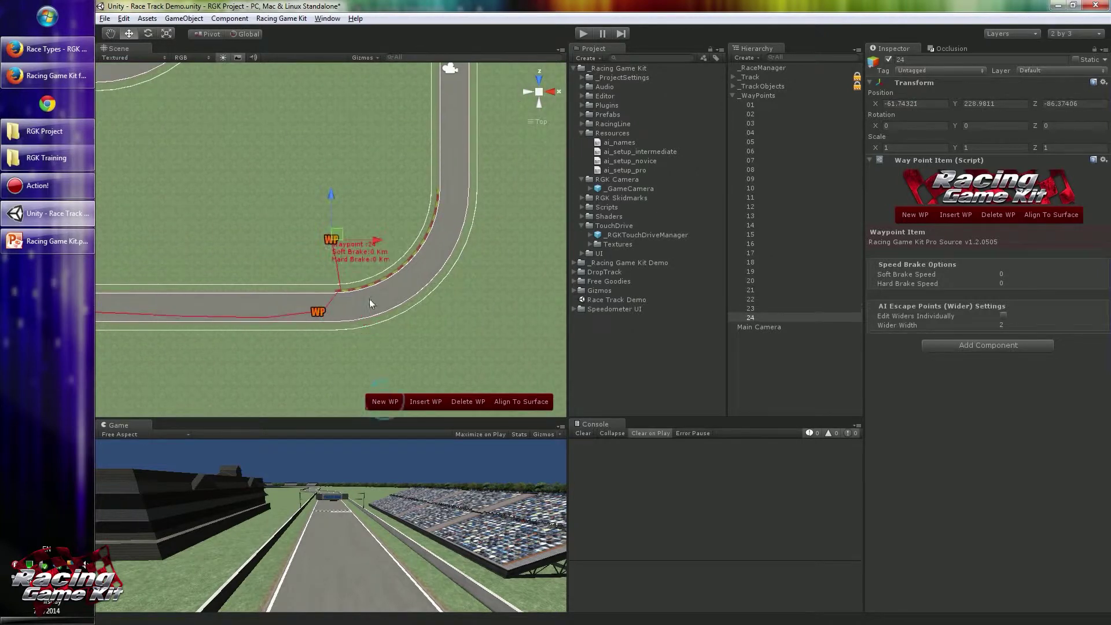
drag(344, 230, 427, 259)
click(383, 401)
drag(338, 236, 458, 192)
middle_drag(454, 166, 363, 304)
click(386, 401)
drag(340, 236, 375, 238)
mouse_move(376, 207)
middle_down()
mouse_move(389, 270)
mouse_move(404, 225)
mouse_move(415, 275)
mouse_move(391, 222)
middle_up()
scroll(415, 254, up, 2)
scroll(408, 252, down, 1)
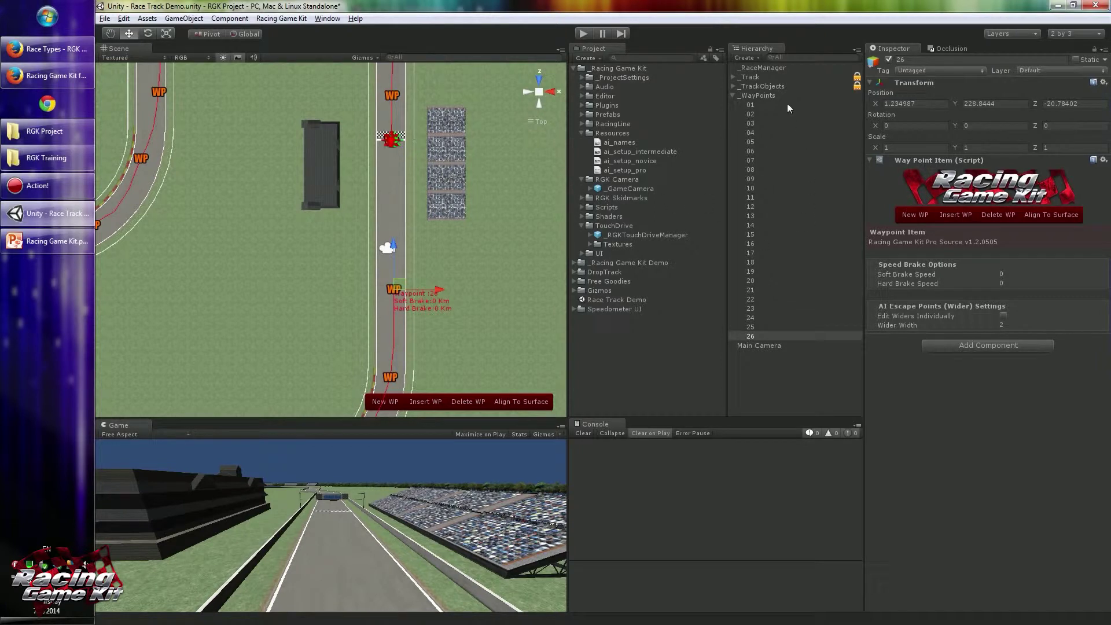
Tick Closed Gizmo in the Way Point Manager so waypoint 26 joins back to 01
click(758, 96)
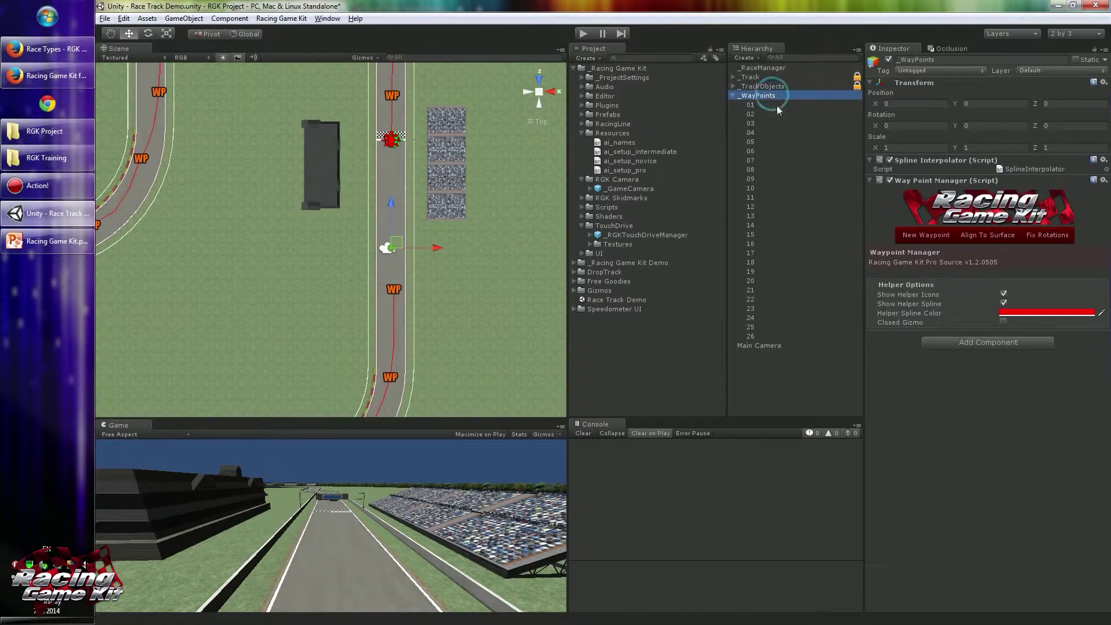
click(1004, 322)
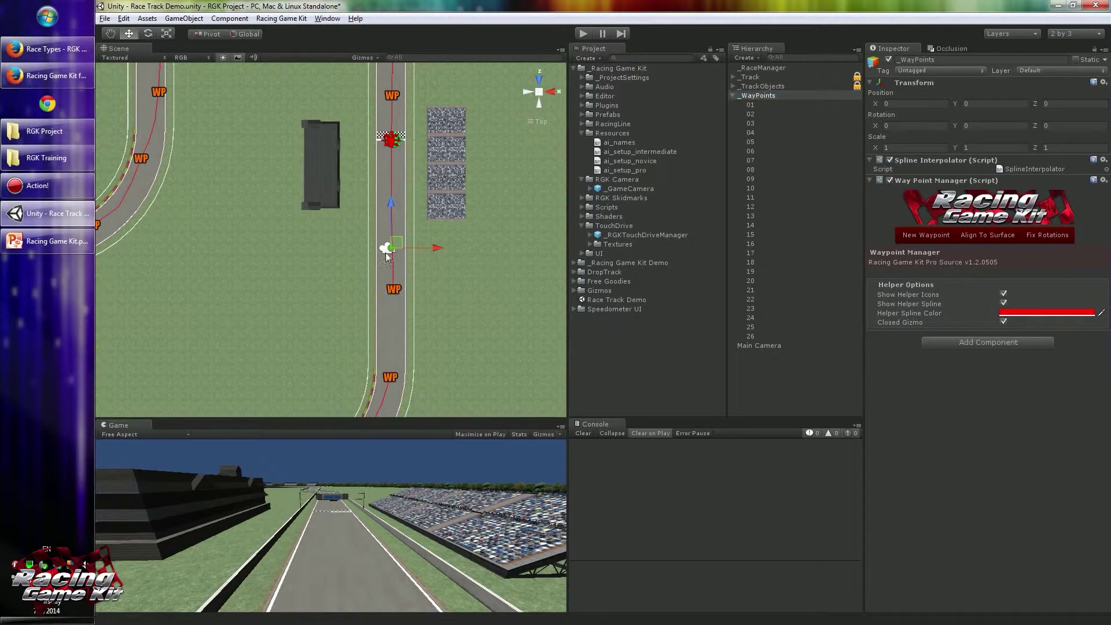
middle_drag(385, 240, 416, 322)
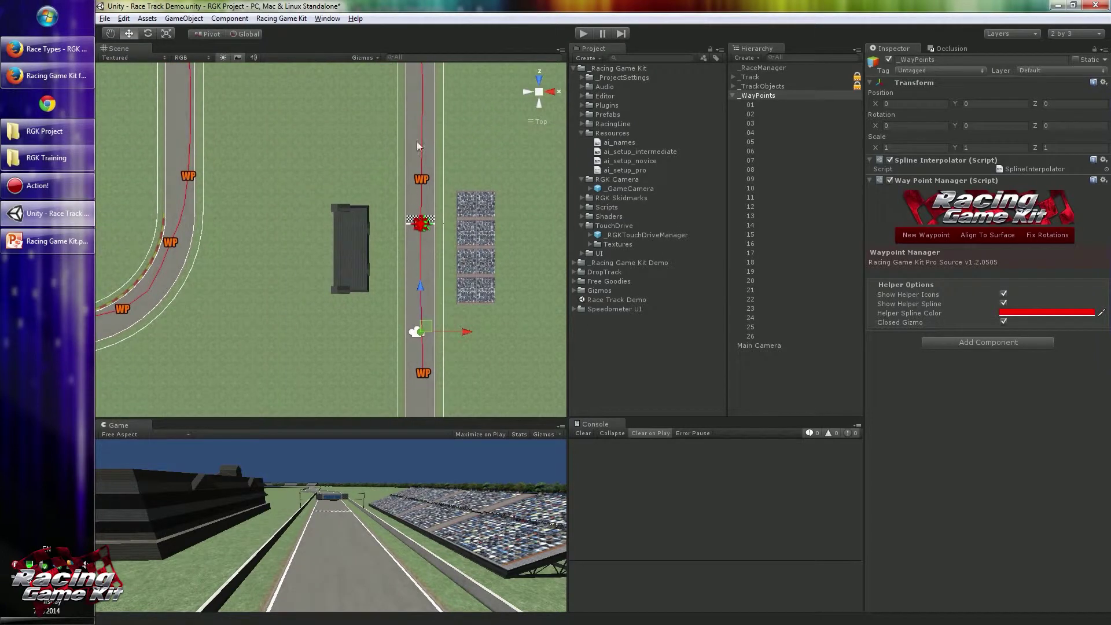
middle_drag(418, 134, 414, 387)
Select waypoints 03 and 07 to inspect them on the closed route
click(419, 302)
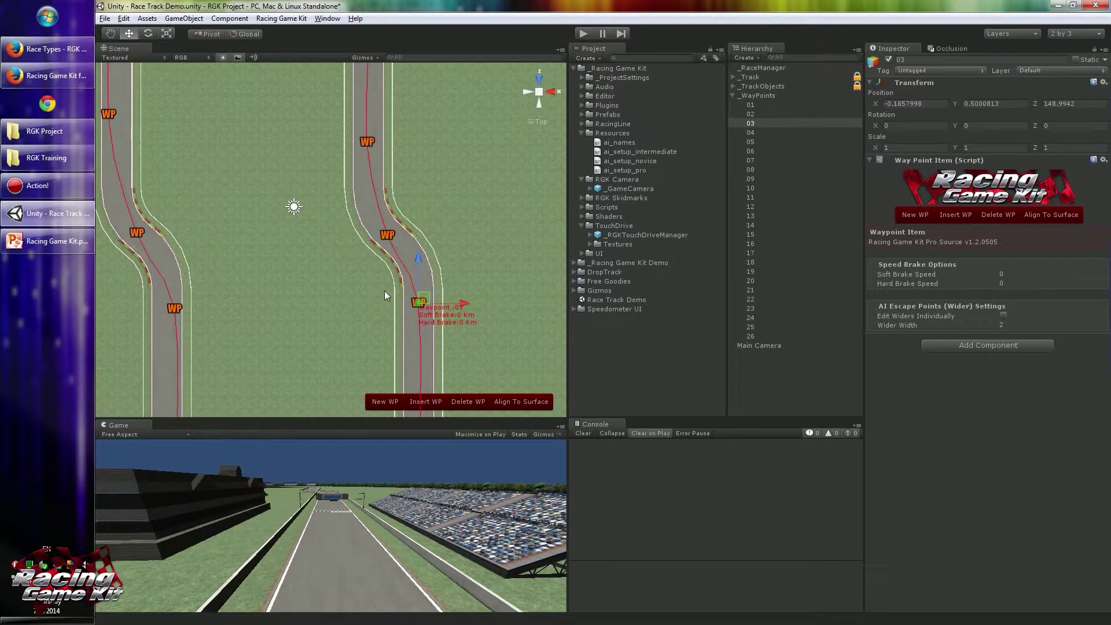
middle_drag(406, 241, 430, 300)
click(395, 155)
middle_drag(371, 177, 370, 257)
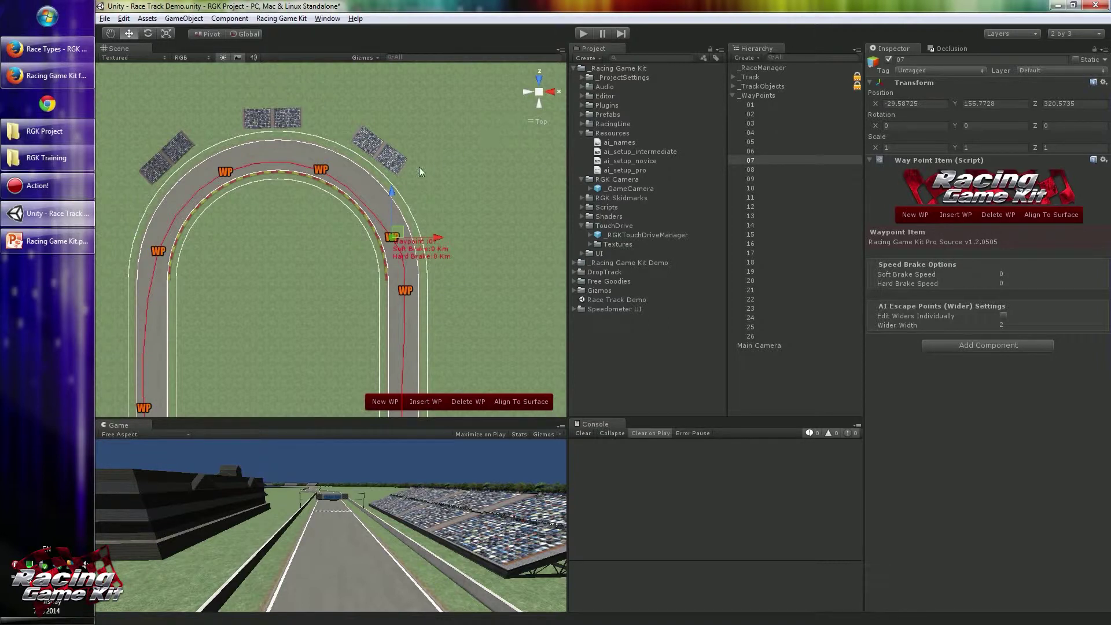
Set handles to Local and apply Fix Rotations so all waypoints face along the route
click(250, 36)
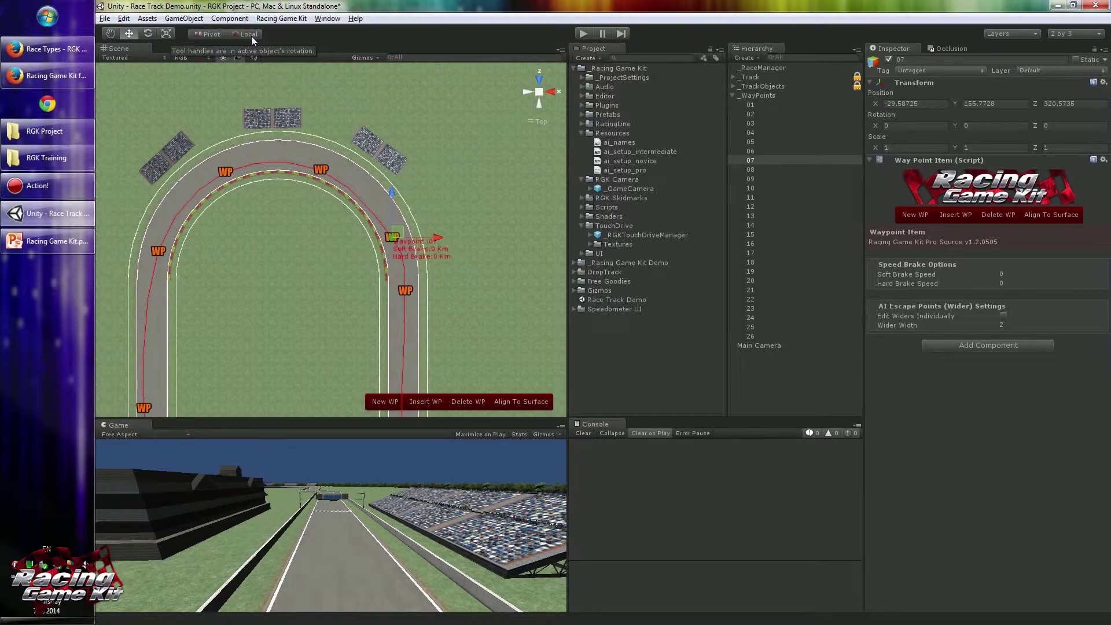
middle_drag(370, 269, 370, 202)
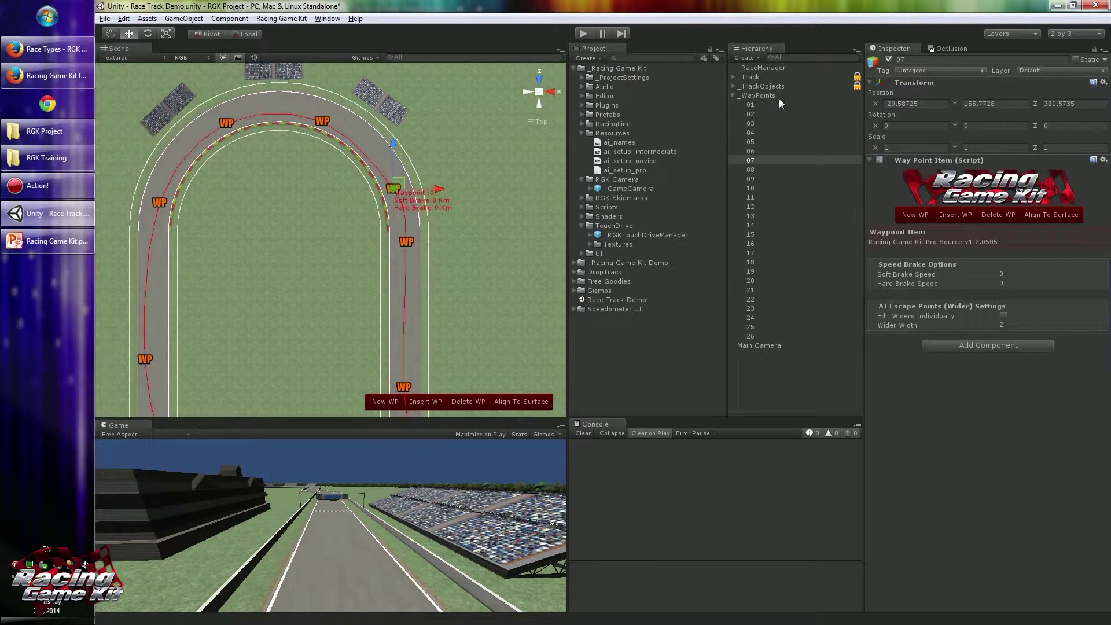
click(760, 97)
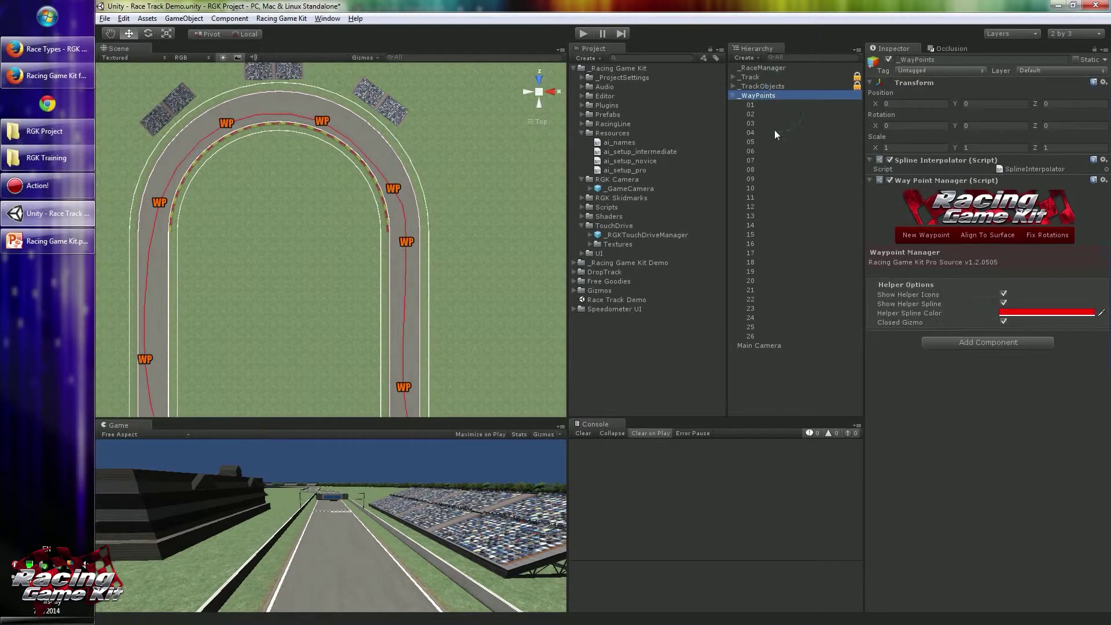
click(1050, 236)
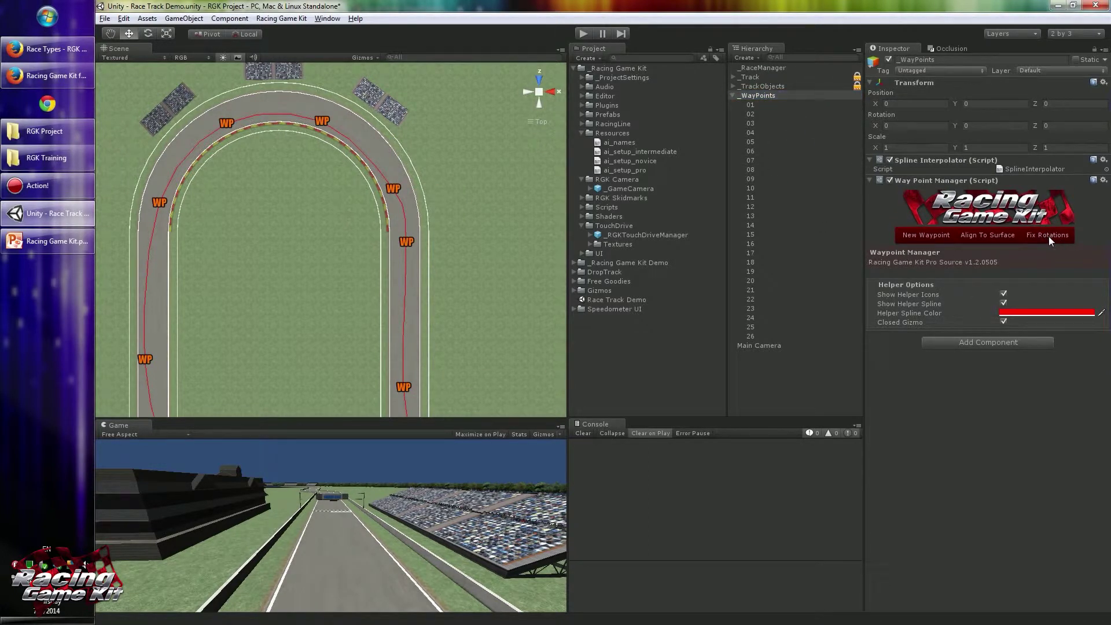
Check the new direction of waypoints 07 through 12 one by one
click(394, 189)
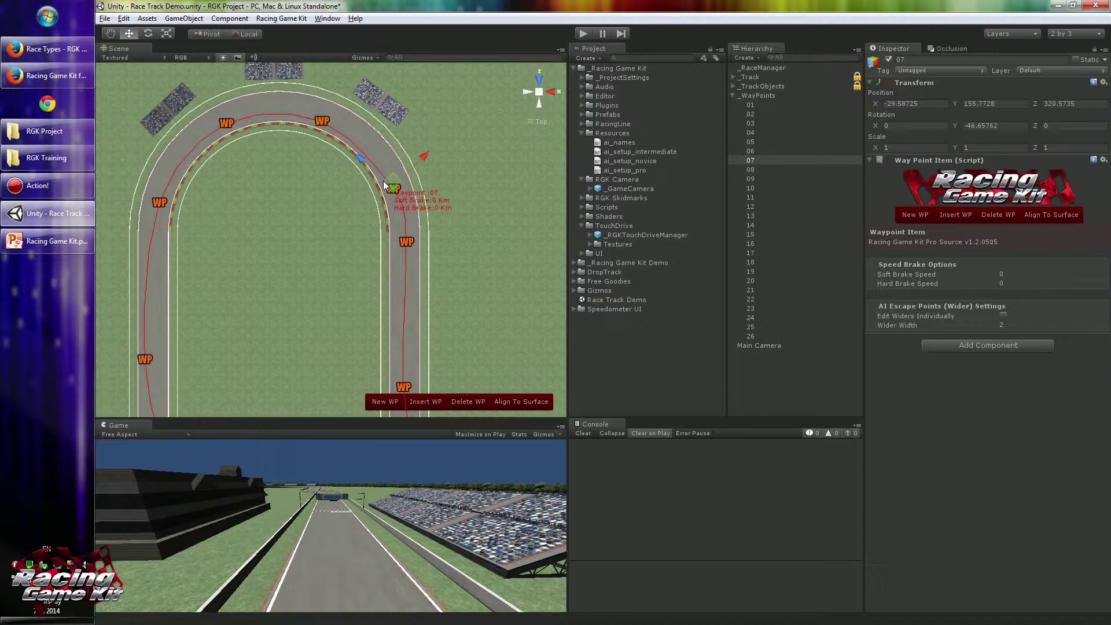
click(323, 124)
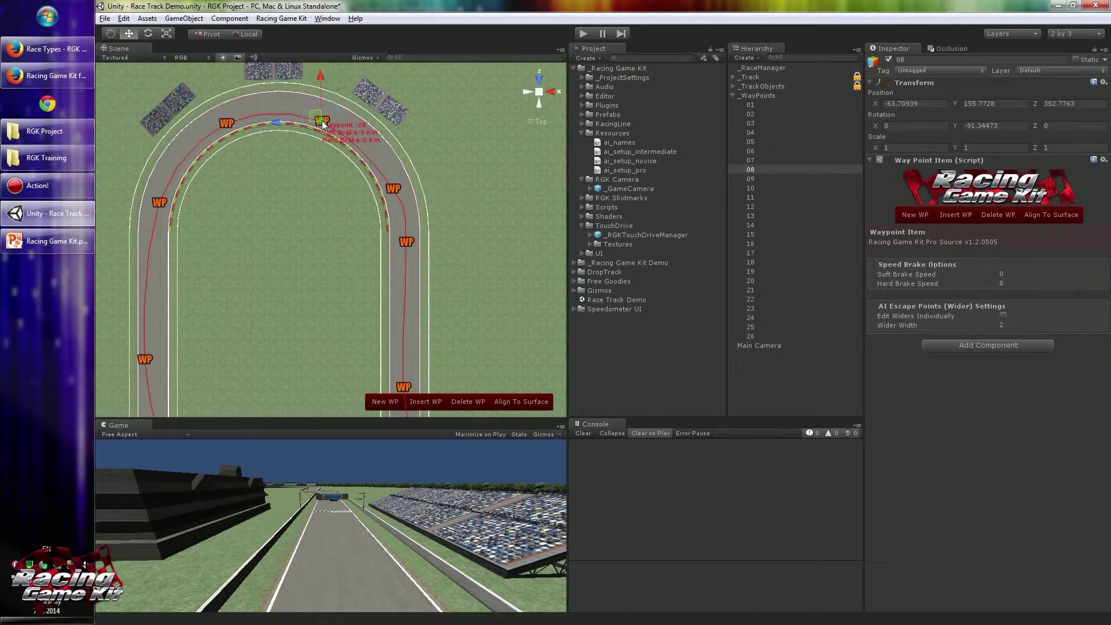
click(227, 123)
click(161, 202)
middle_drag(158, 257, 173, 215)
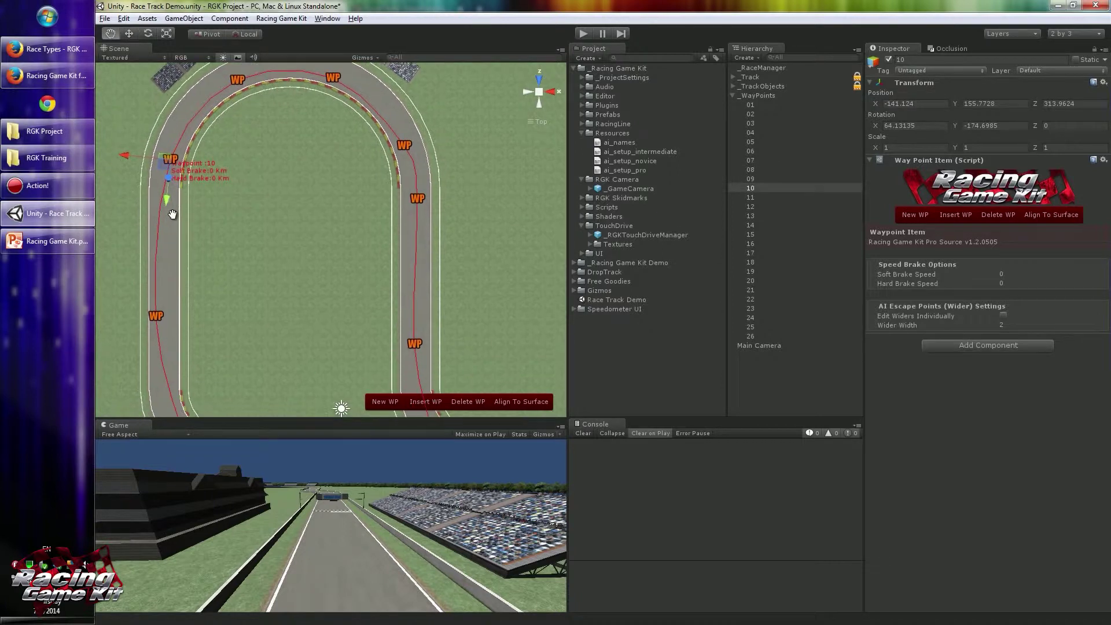
click(157, 316)
middle_drag(171, 301, 171, 257)
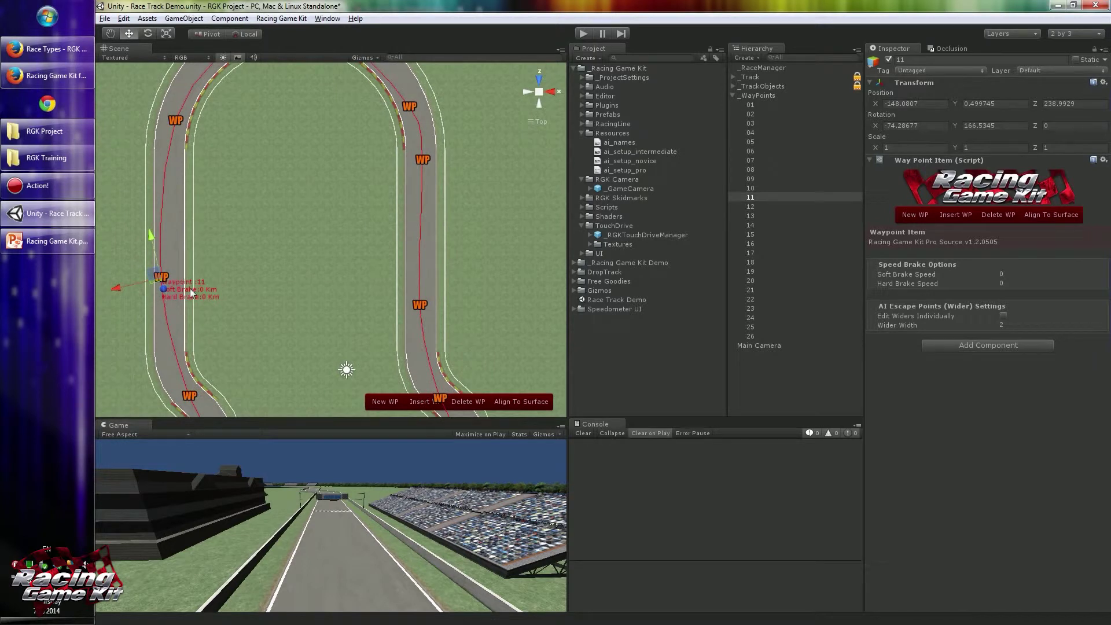
middle_drag(195, 293, 207, 210)
click(201, 314)
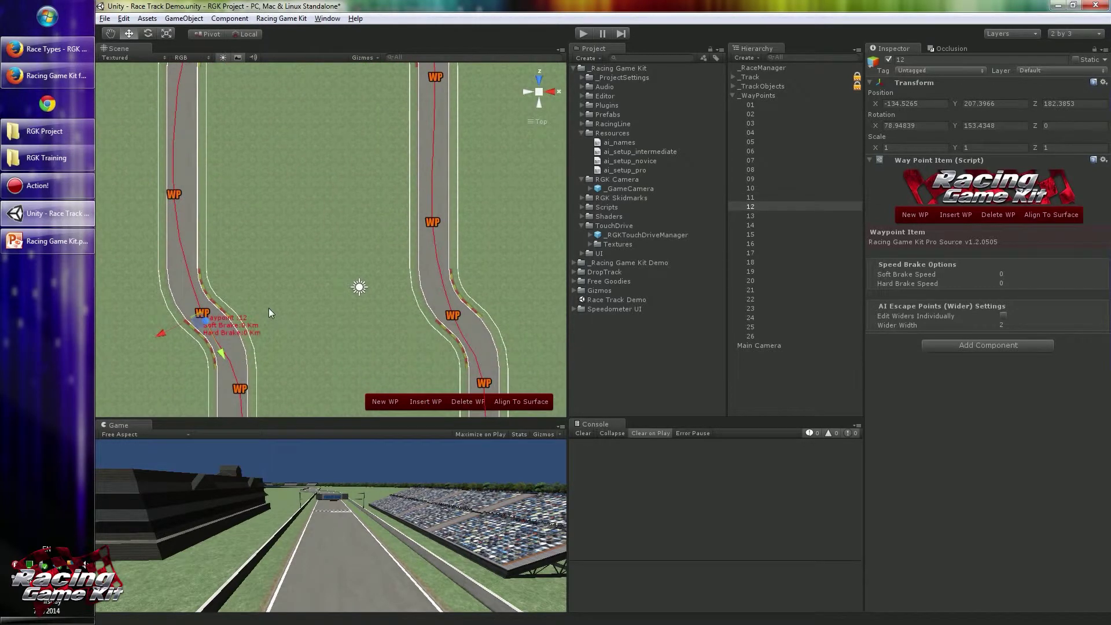
Switch to Back view to see the waypoints floating at varying heights above the track
click(537, 106)
middle_drag(432, 133, 400, 303)
middle_drag(371, 246, 349, 304)
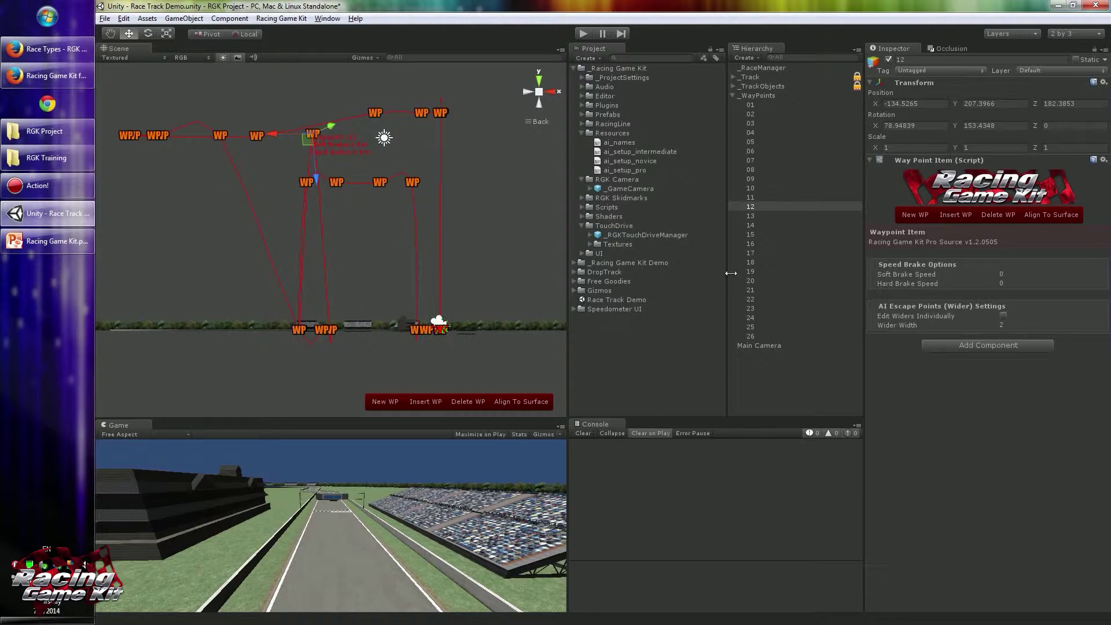
Select all waypoints 01 through 26 and drop them onto the track surface
click(750, 336)
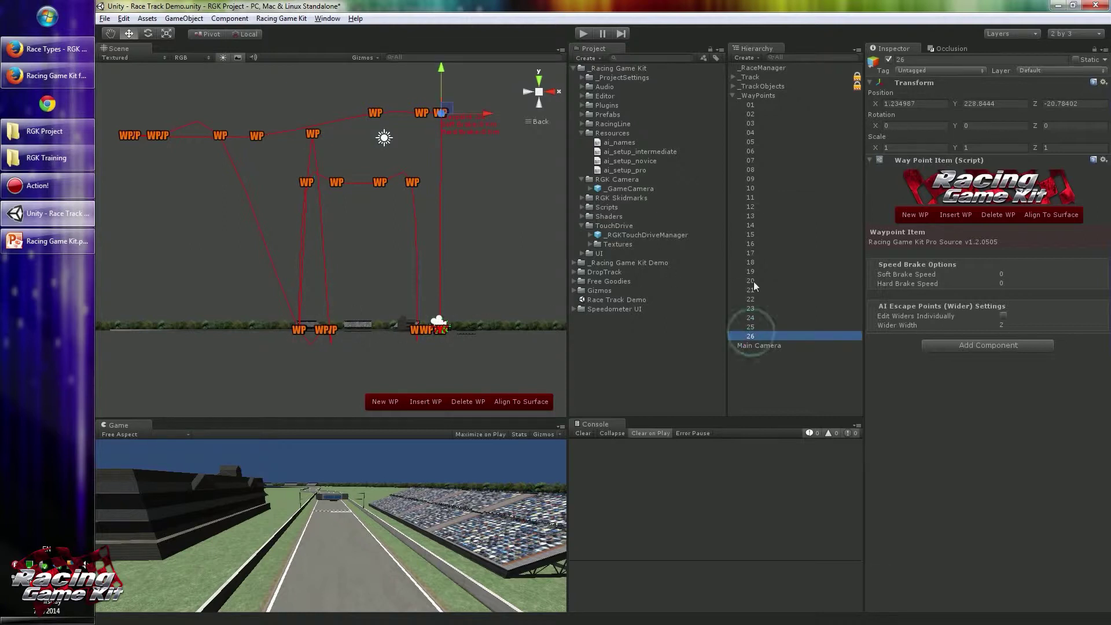
shift+click(750, 104)
scroll(468, 237, down, 2)
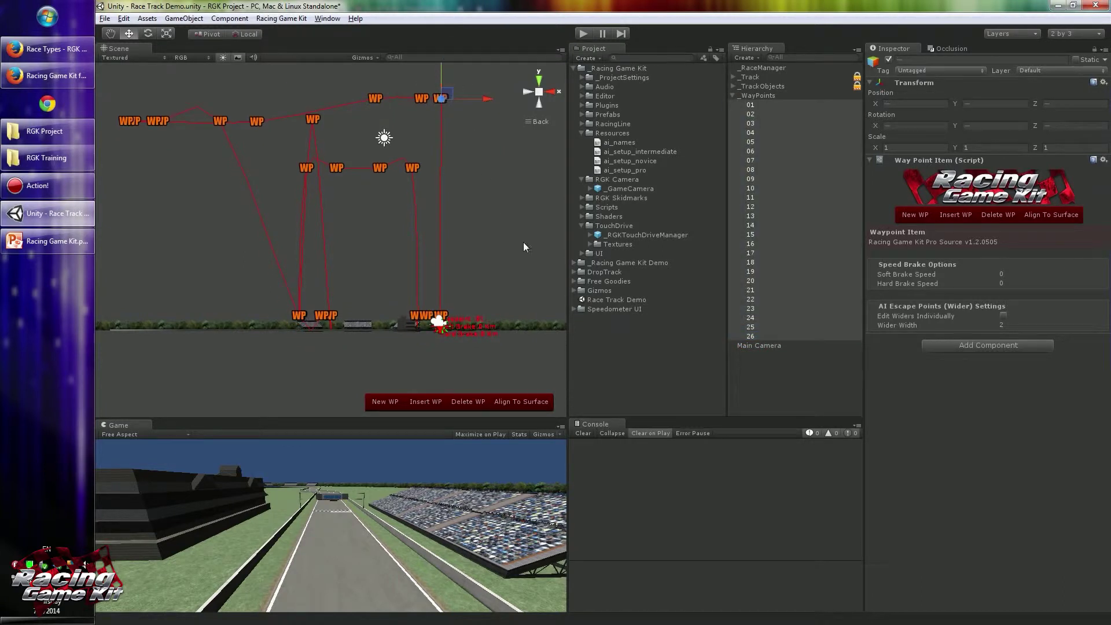
middle_drag(460, 238, 460, 253)
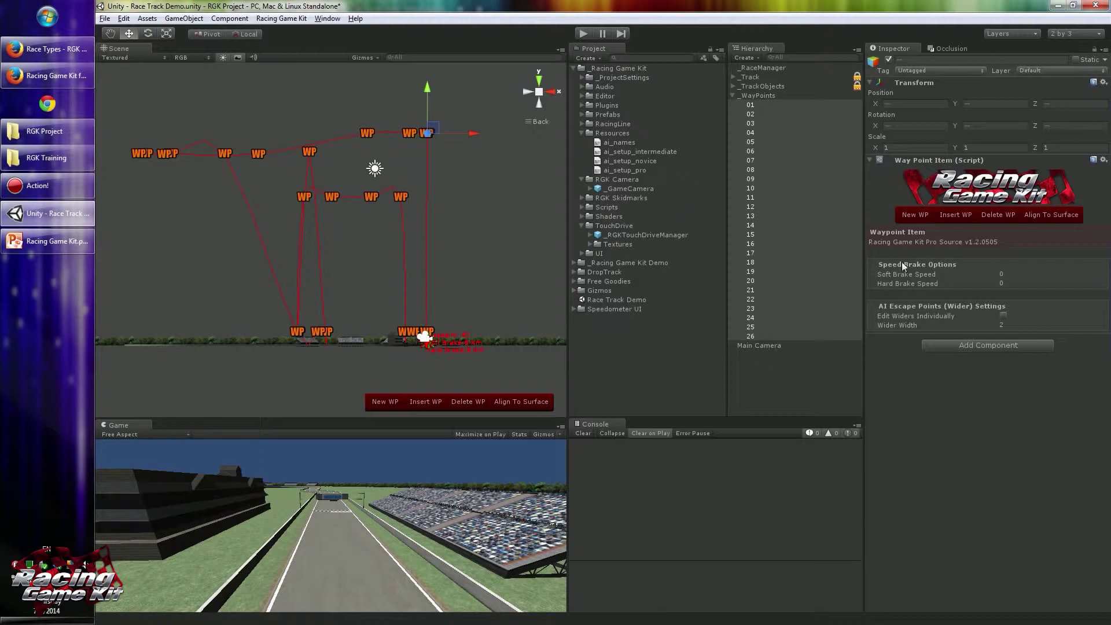
click(1049, 214)
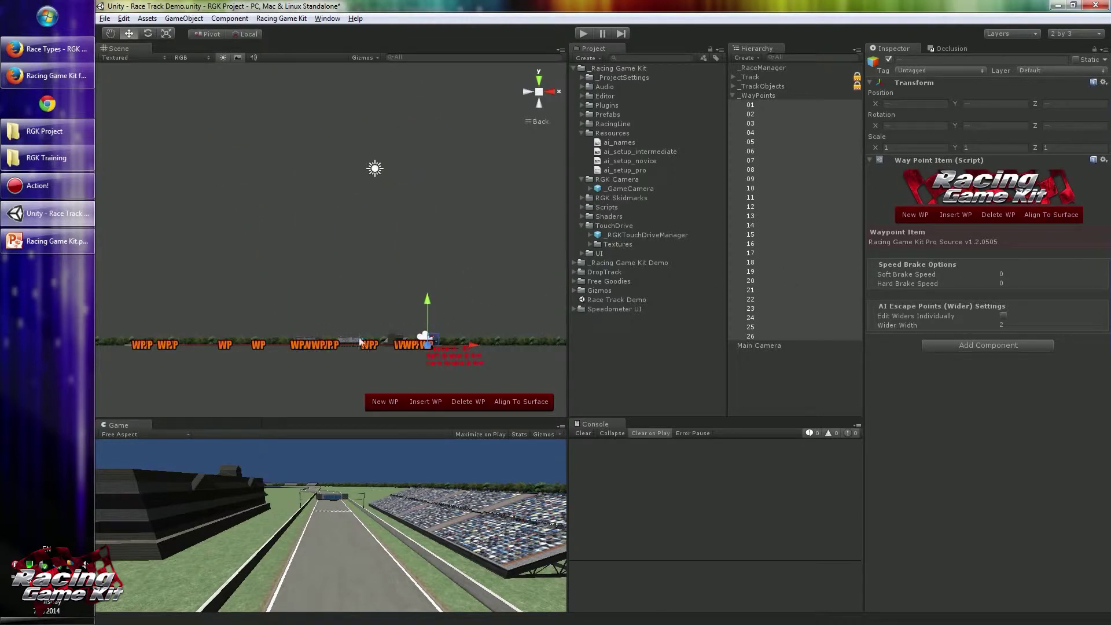
Switch to a perspective overview of the whole track loop and zoom in
middle_drag(375, 335, 408, 318)
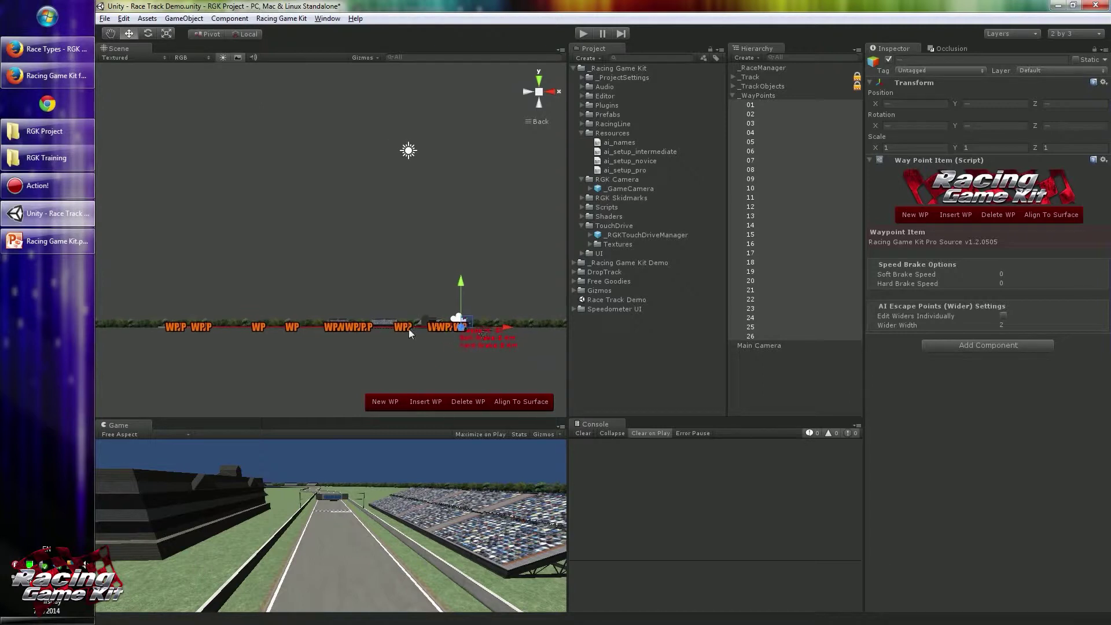
click(539, 94)
scroll(456, 213, up, 2)
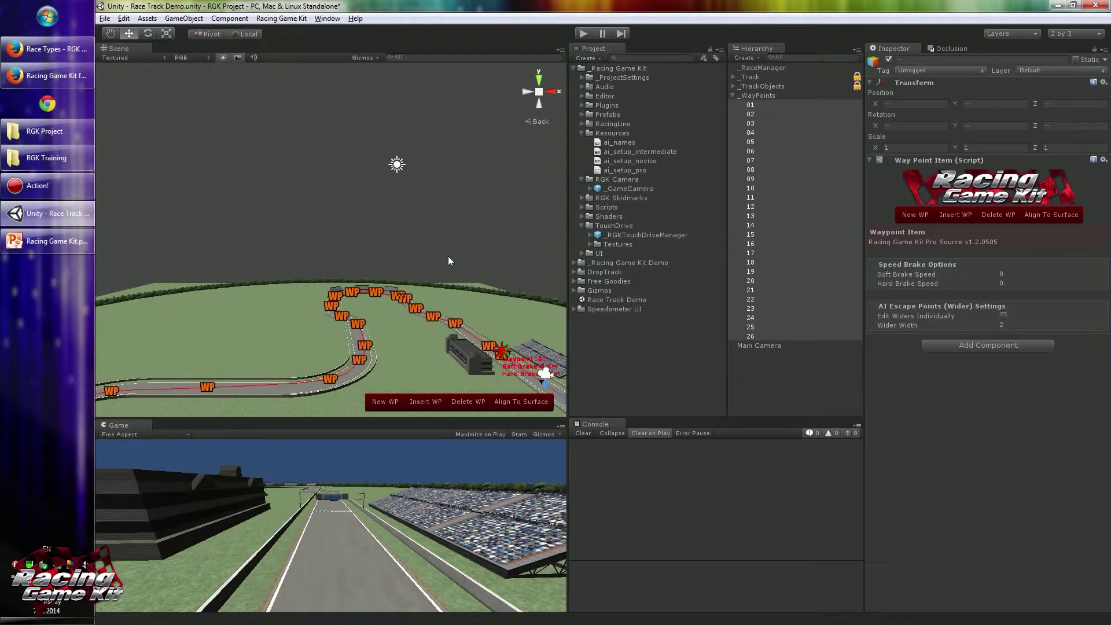
Select the _WayPoints group, then inspect waypoints 13, 15, 17 and 16 on the track
click(758, 95)
click(1052, 235)
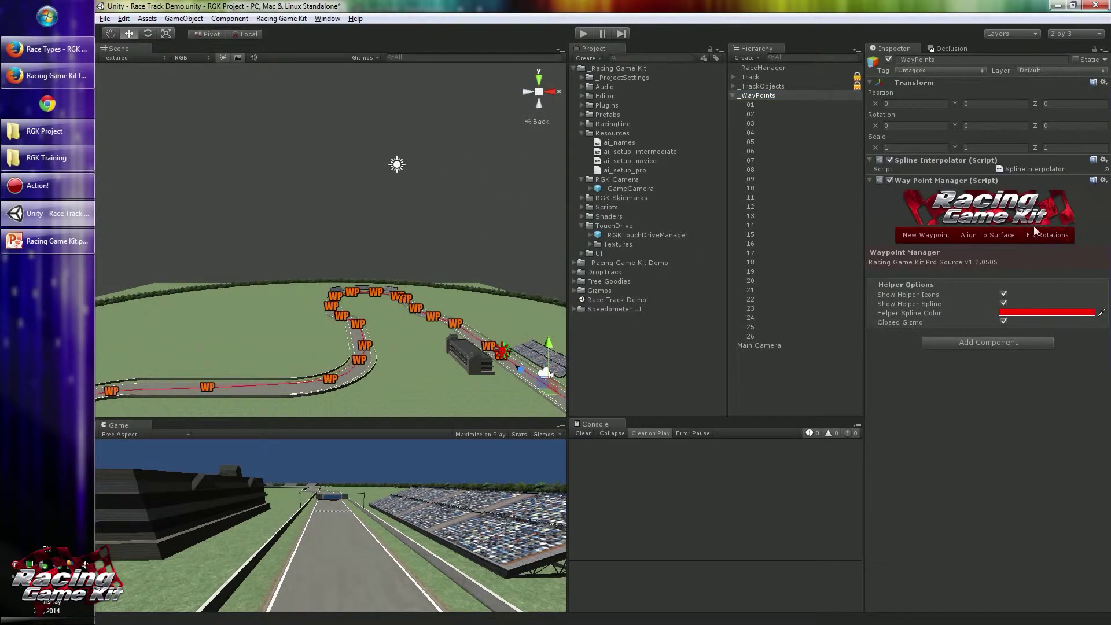
click(358, 323)
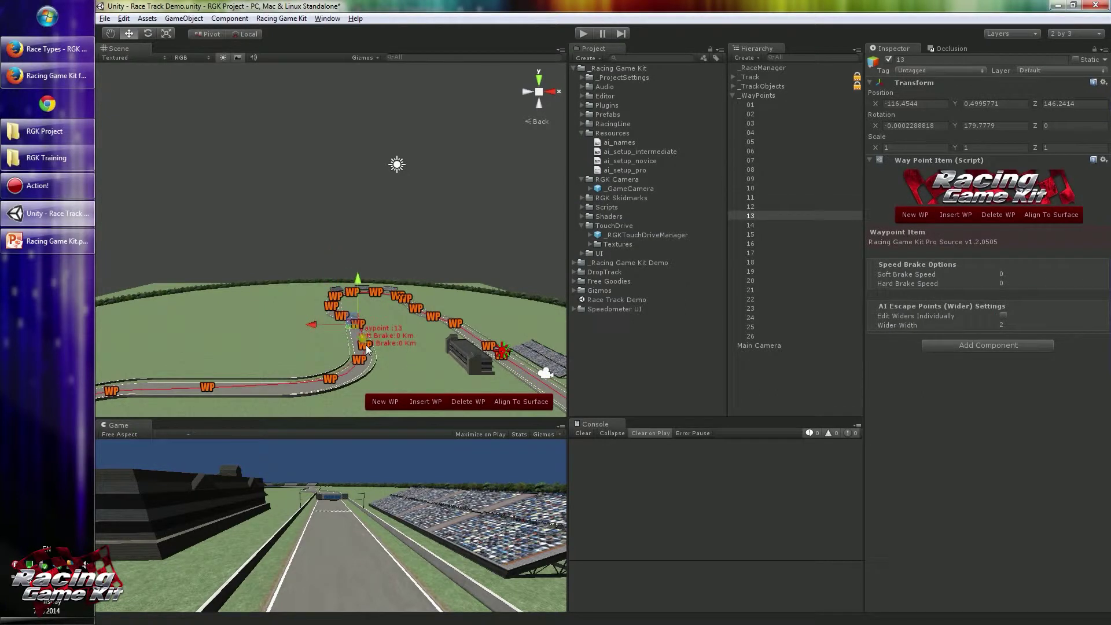
click(333, 382)
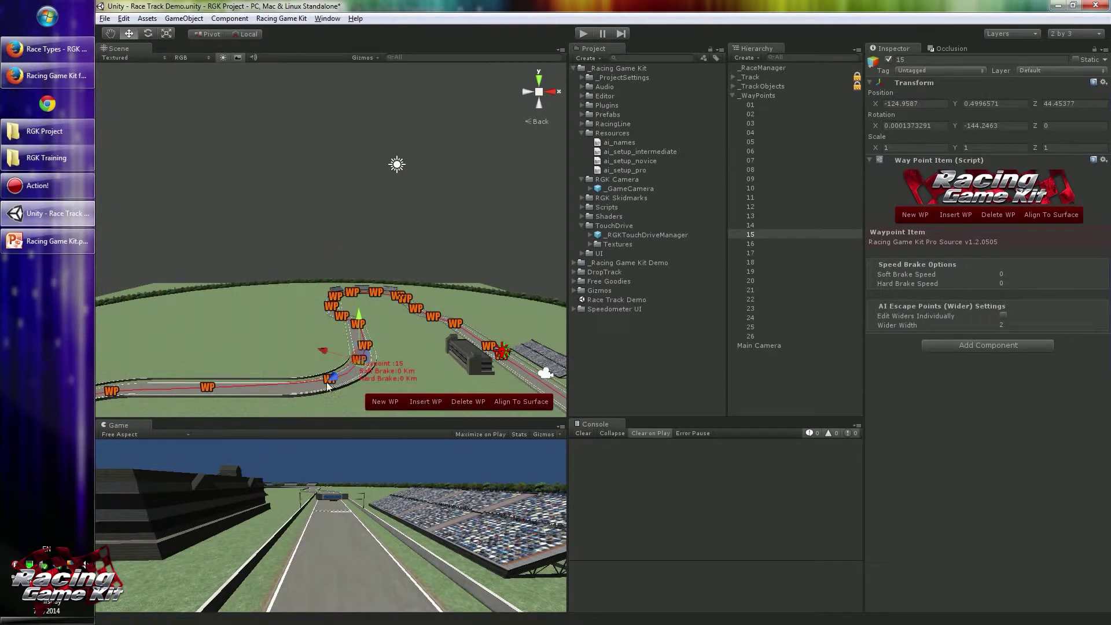
click(208, 387)
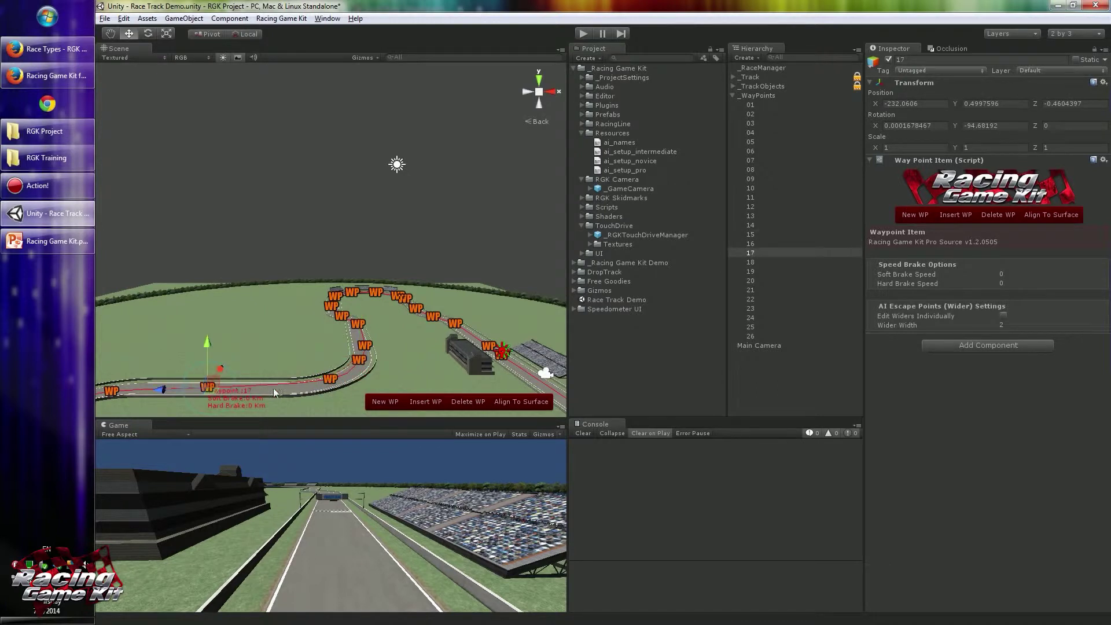
click(331, 381)
Orbit toward the final stretch and inspect waypoints 24 and 25
alt+drag(467, 220, 301, 307)
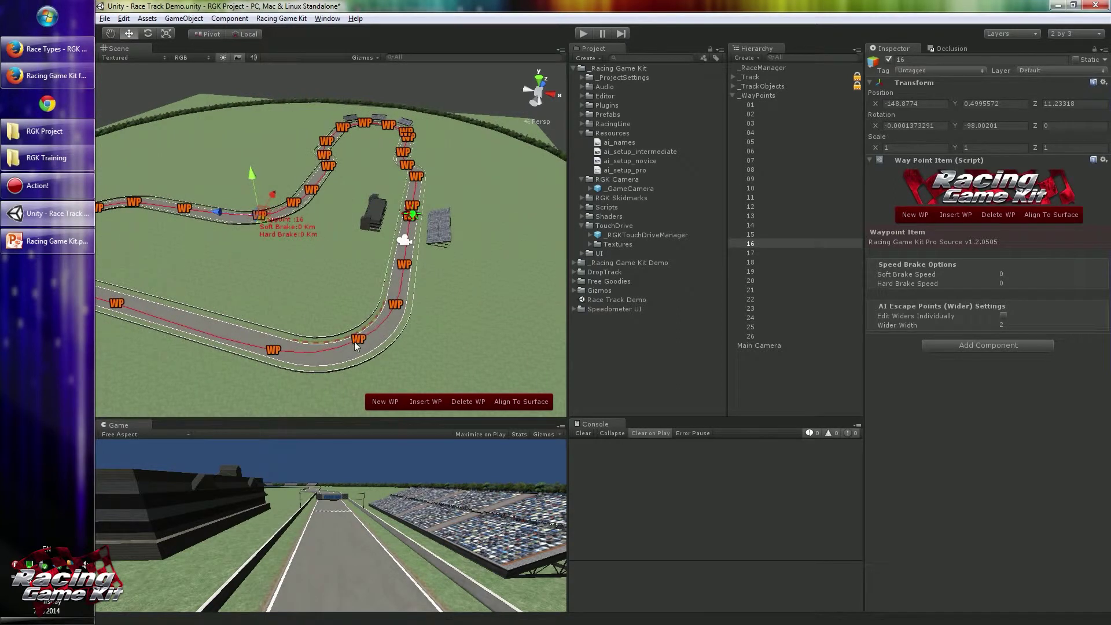
click(397, 308)
click(404, 265)
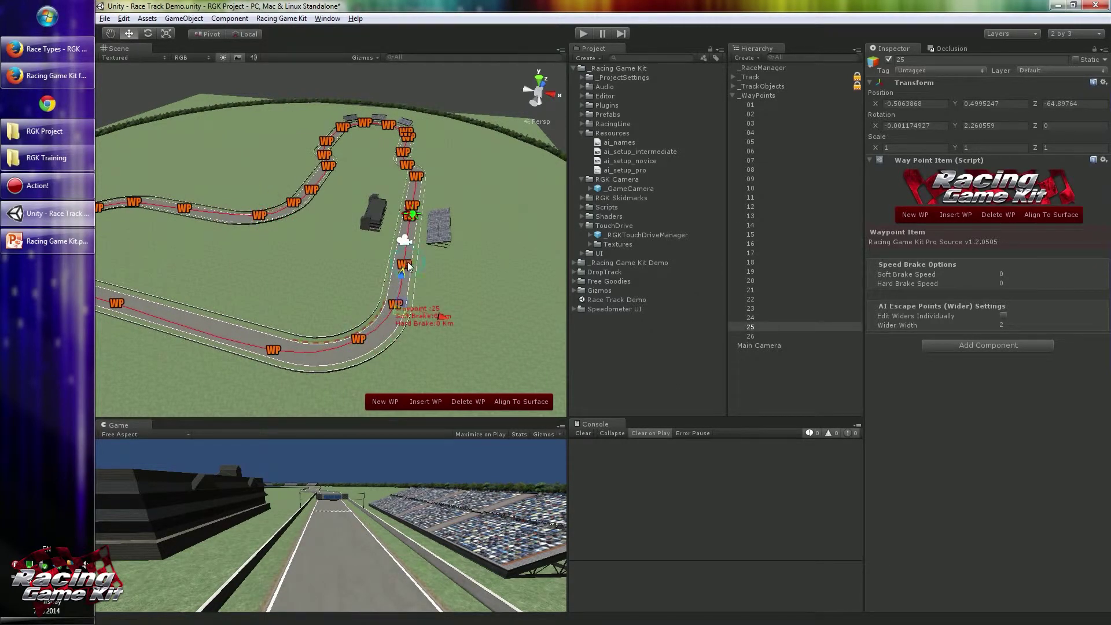
alt+drag(405, 266, 342, 258)
Inspect waypoints 05 and 04 on the curve
scroll(342, 258, up, 2)
scroll(343, 258, down, 1)
click(266, 291)
click(172, 365)
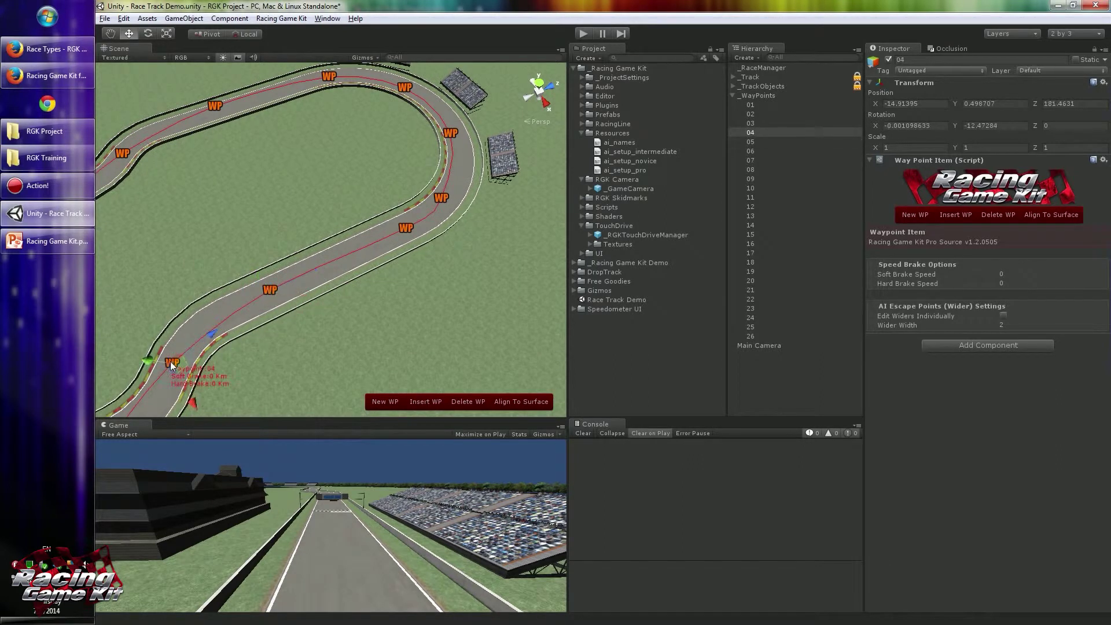
Switch to a top-down view, zoom onto the start straight and select waypoint 02
click(537, 82)
scroll(344, 335, up, 5)
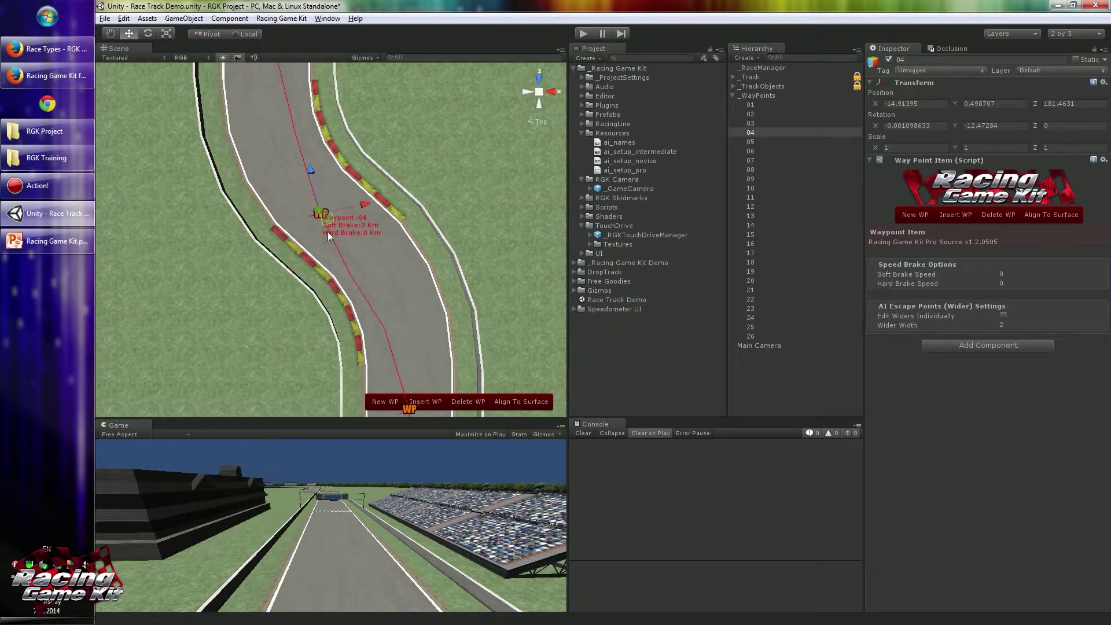
scroll(362, 224, down, 2)
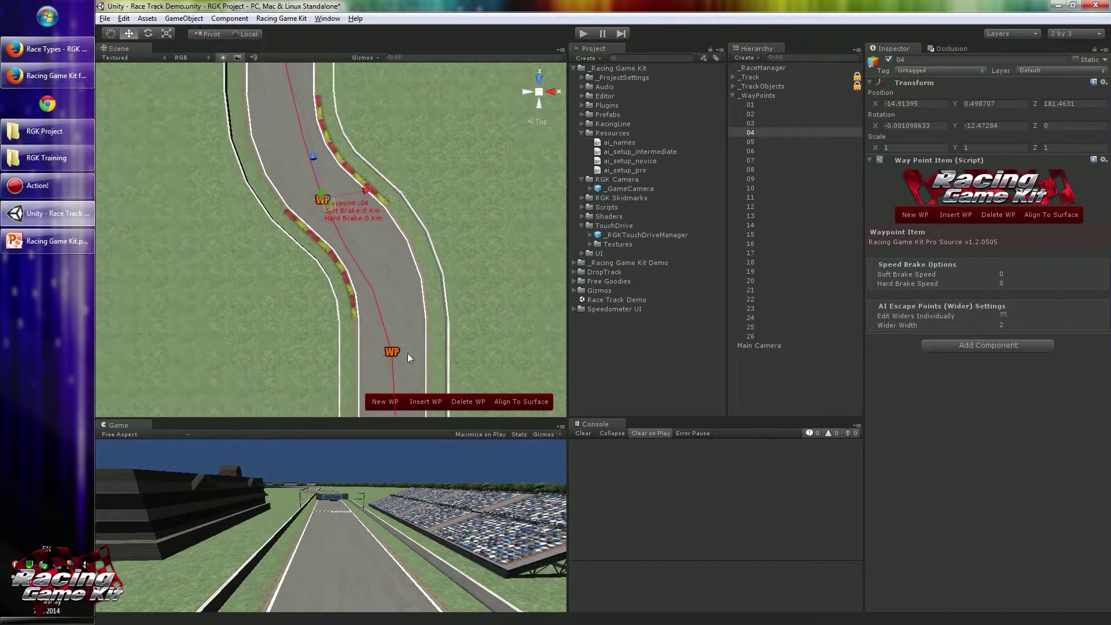
scroll(408, 356, down, 3)
middle_drag(372, 248, 334, 171)
scroll(332, 185, up, 2)
click(335, 228)
scroll(356, 209, up, 2)
scroll(340, 244, up, 3)
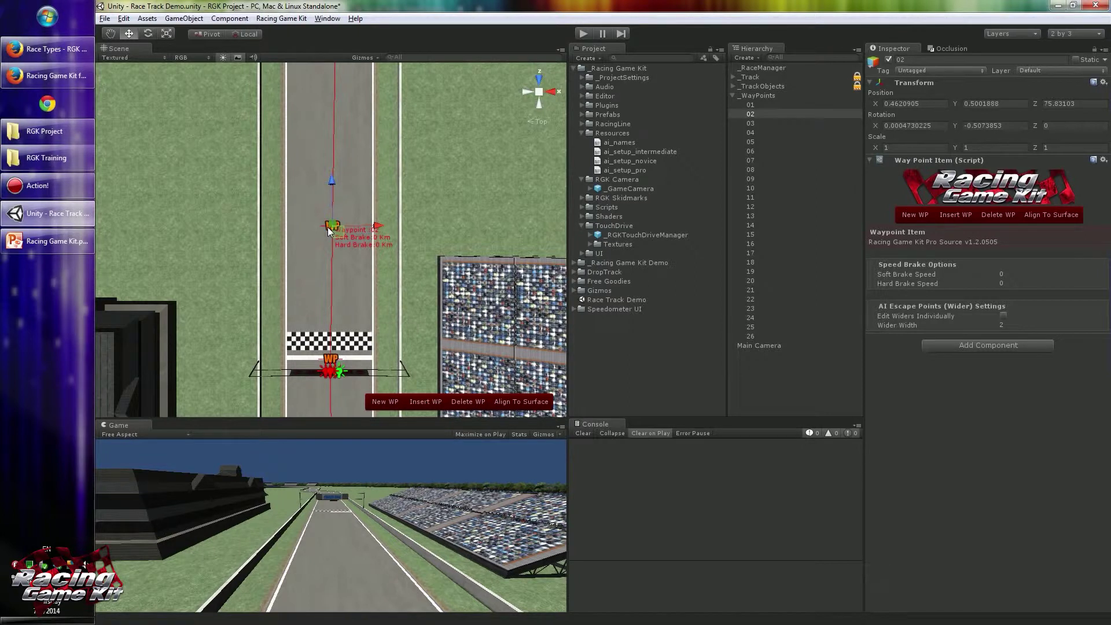
scroll(308, 240, down, 3)
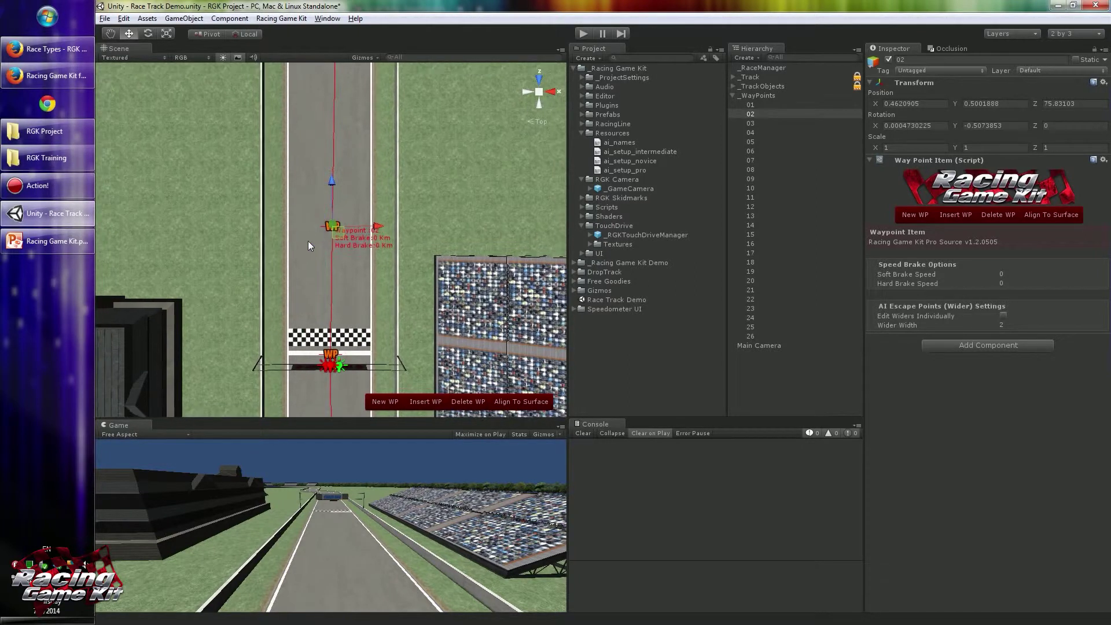
scroll(294, 241, up, 4)
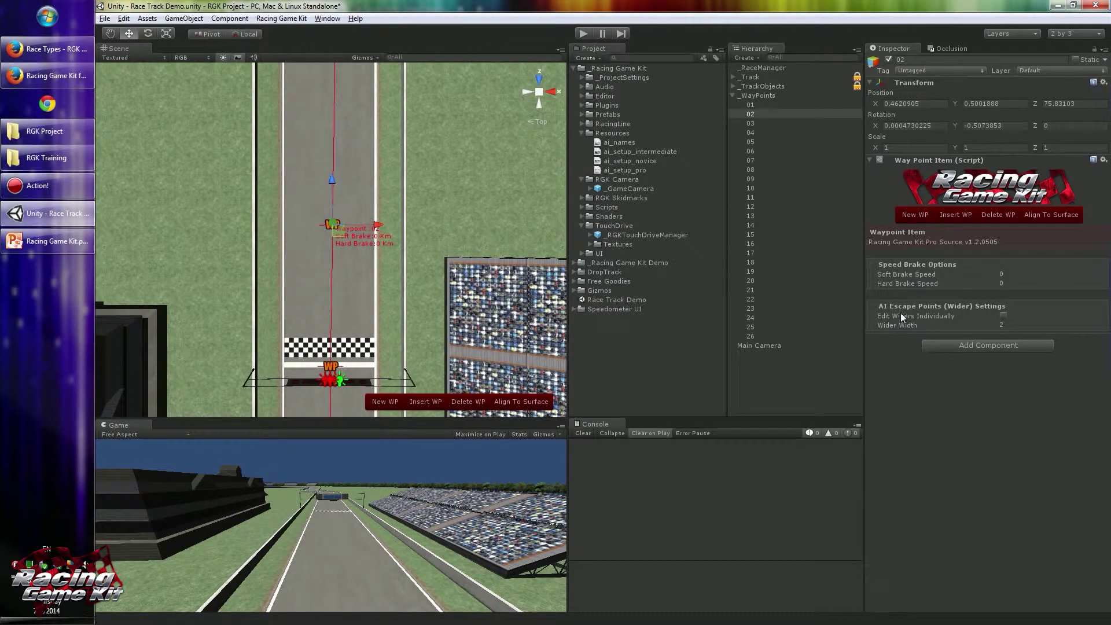
Widen the escape areas of waypoint 03 and waypoint 04 (about 9.46)
key(Down)
drag(896, 325, 985, 326)
double_click(766, 133)
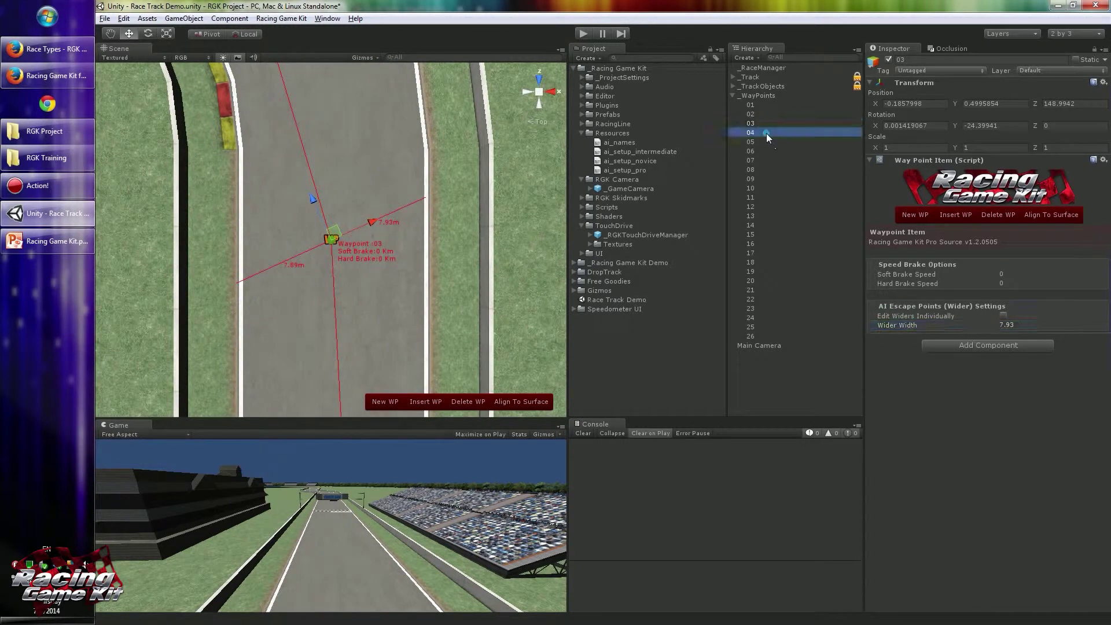
drag(901, 324, 1010, 326)
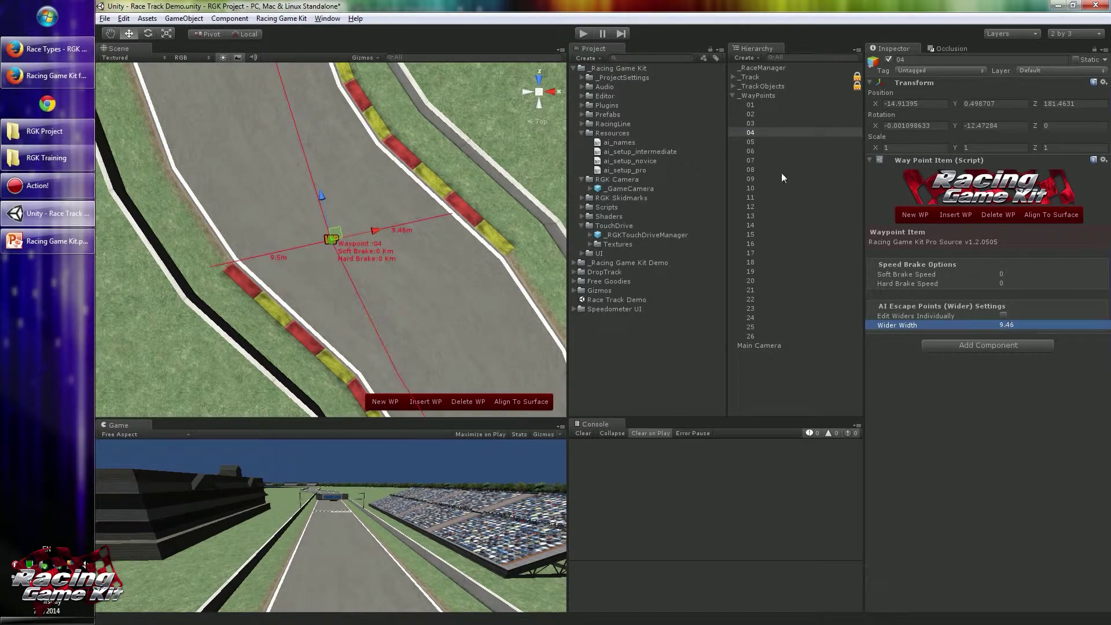
Widen waypoint 05's escape area to about 7.5 and waypoint 07's to about 9.6
click(755, 141)
double_click(754, 142)
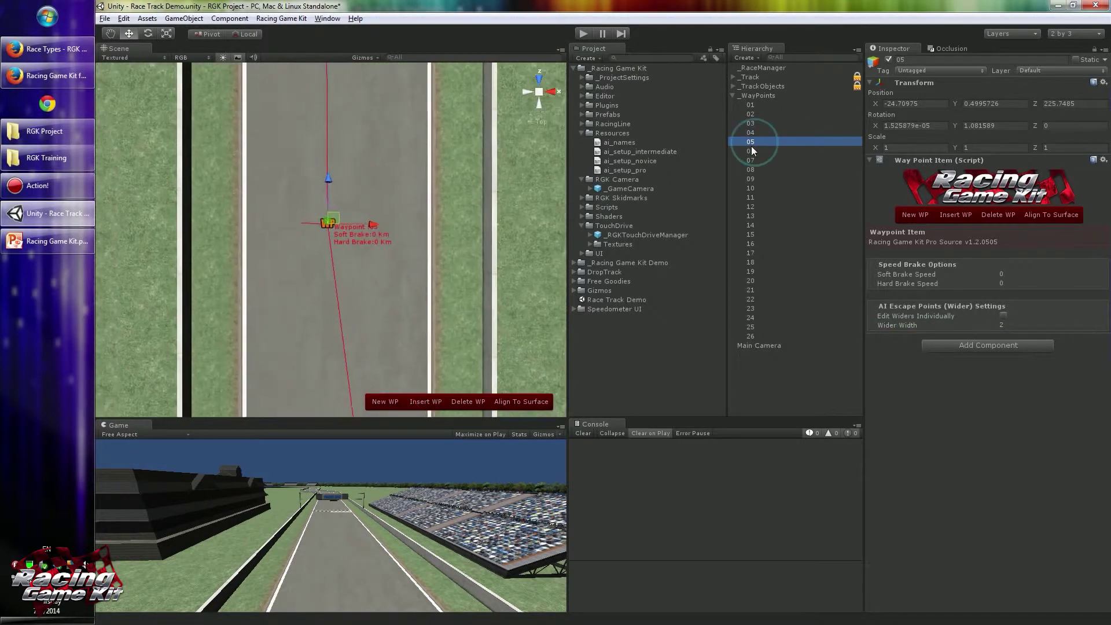
drag(895, 326, 984, 329)
double_click(758, 151)
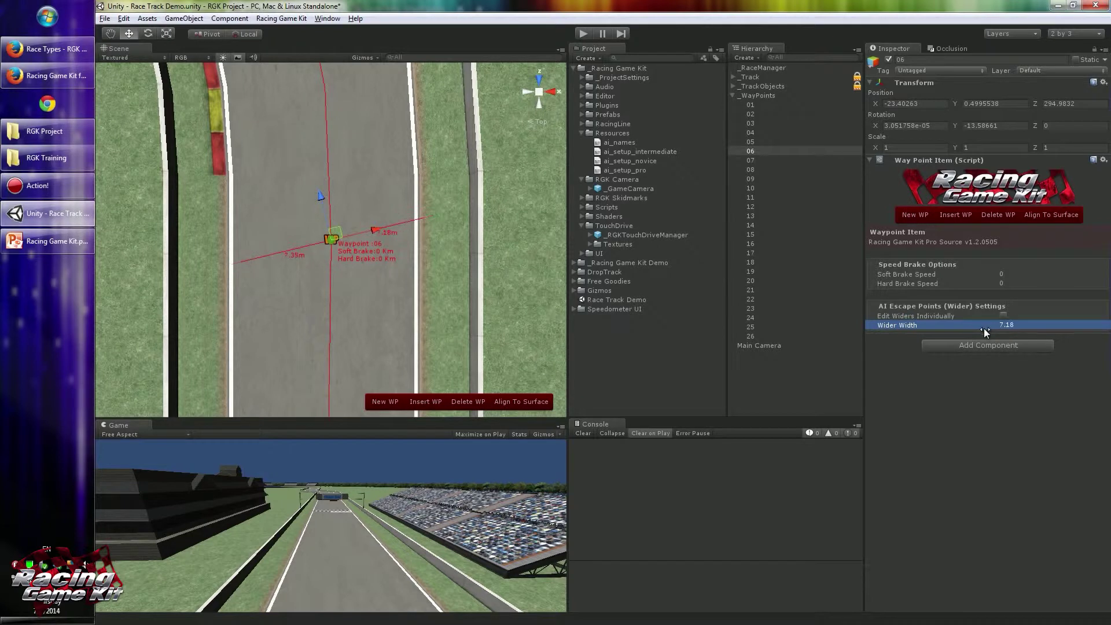
double_click(761, 161)
drag(927, 325, 926, 347)
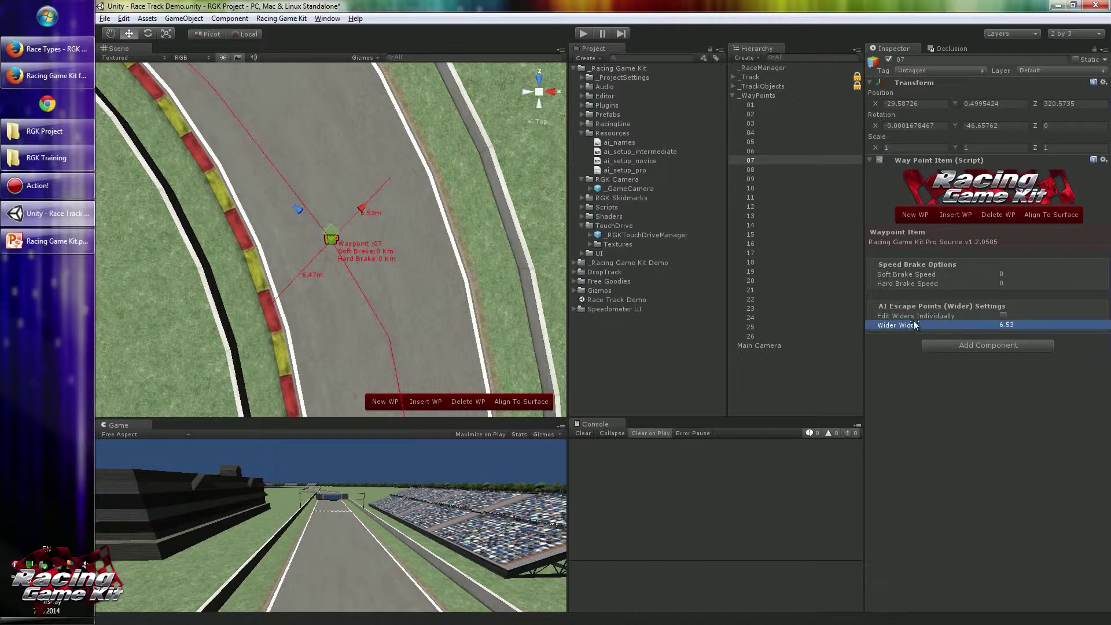
drag(904, 326, 954, 325)
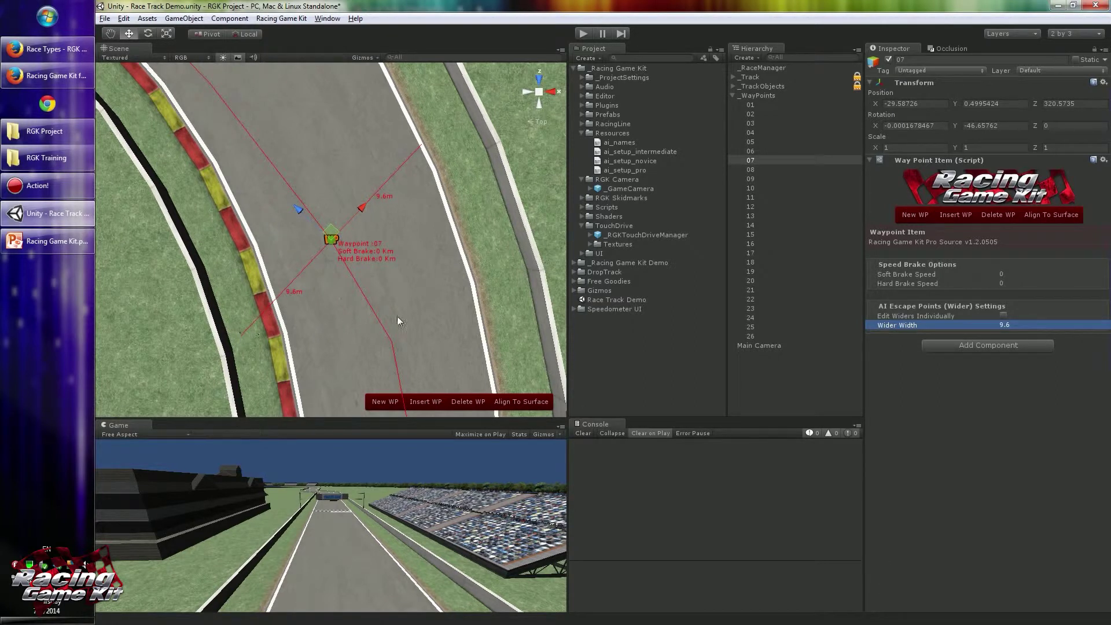
Give waypoints 07 and 08 separate left and right escape widths, narrowing their left sides
click(1003, 315)
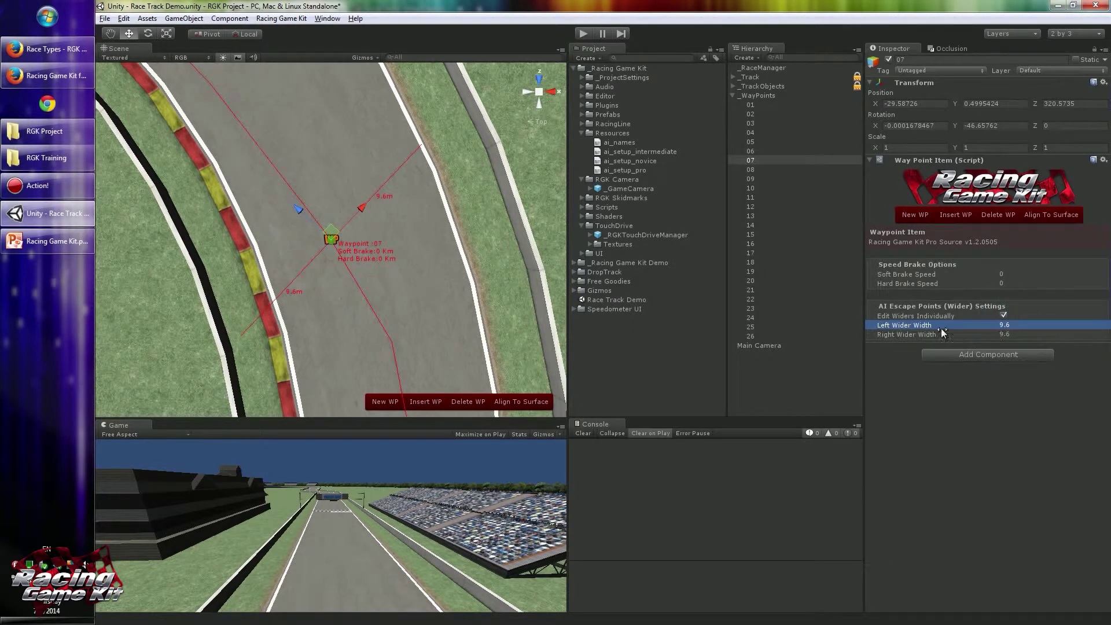
mouse_move(932, 325)
mouse_down()
mouse_move(887, 324)
mouse_move(942, 334)
mouse_move(931, 338)
mouse_up()
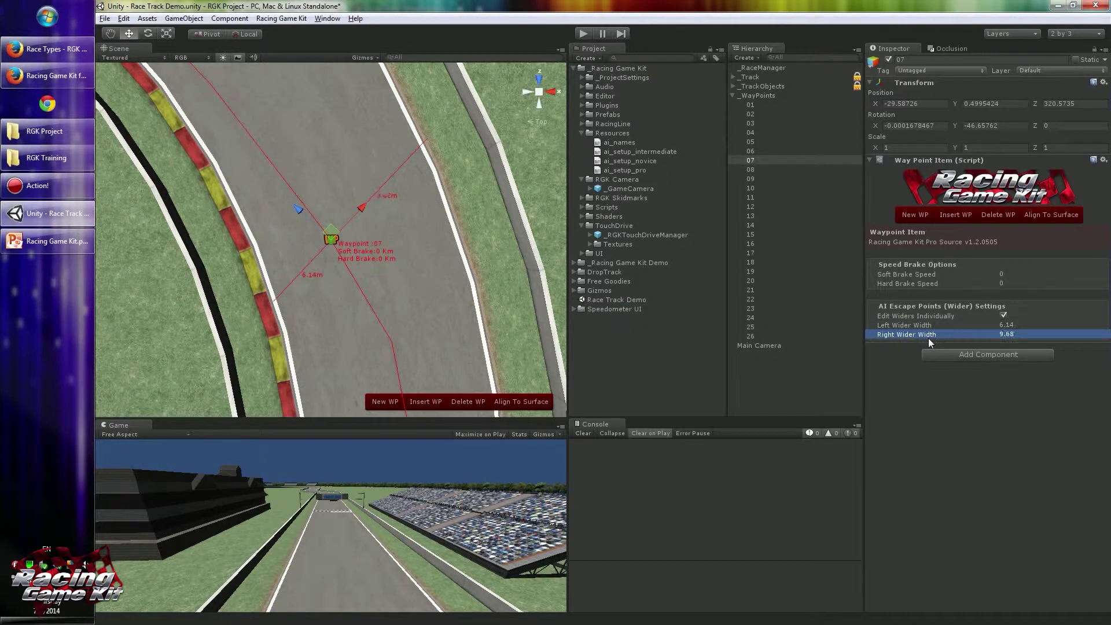
middle_drag(349, 162, 425, 294)
click(355, 224)
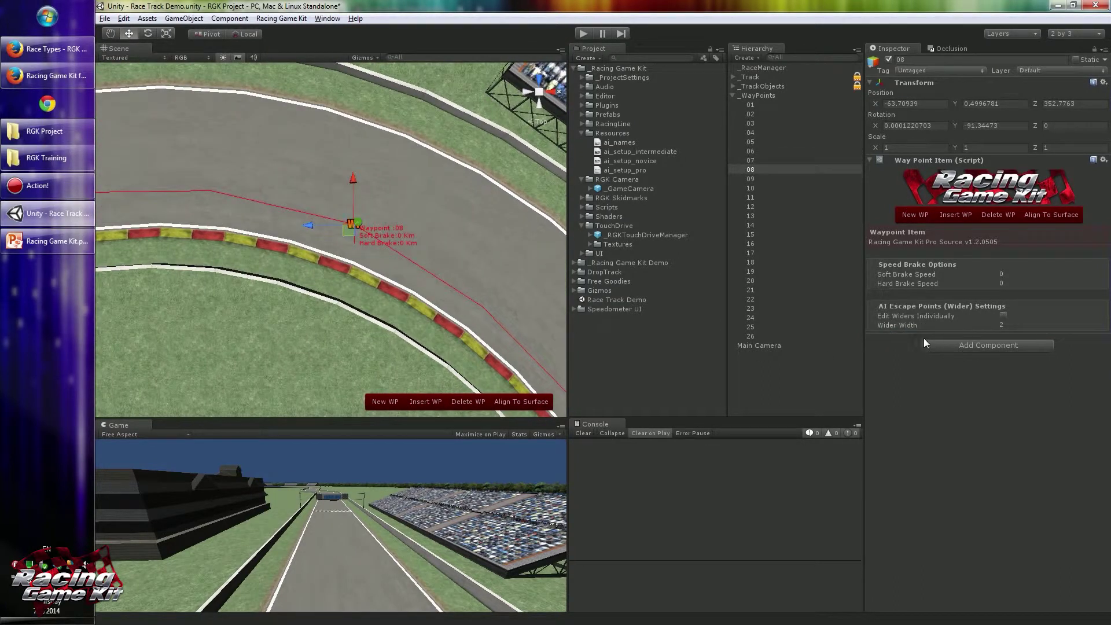
drag(900, 327, 866, 324)
click(1004, 316)
middle_drag(440, 231, 357, 175)
Set separate widths on waypoint 09 with right at 10.22, and widen waypoint 10 to 6.84
click(334, 179)
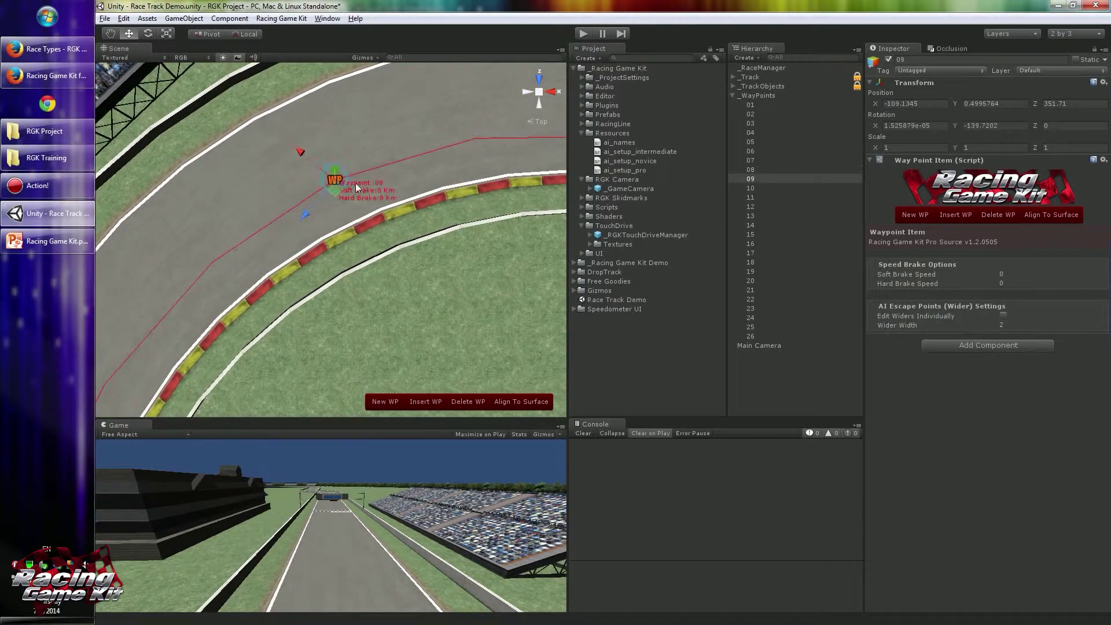
click(1003, 315)
drag(916, 325, 1050, 338)
scroll(342, 297, down, 2)
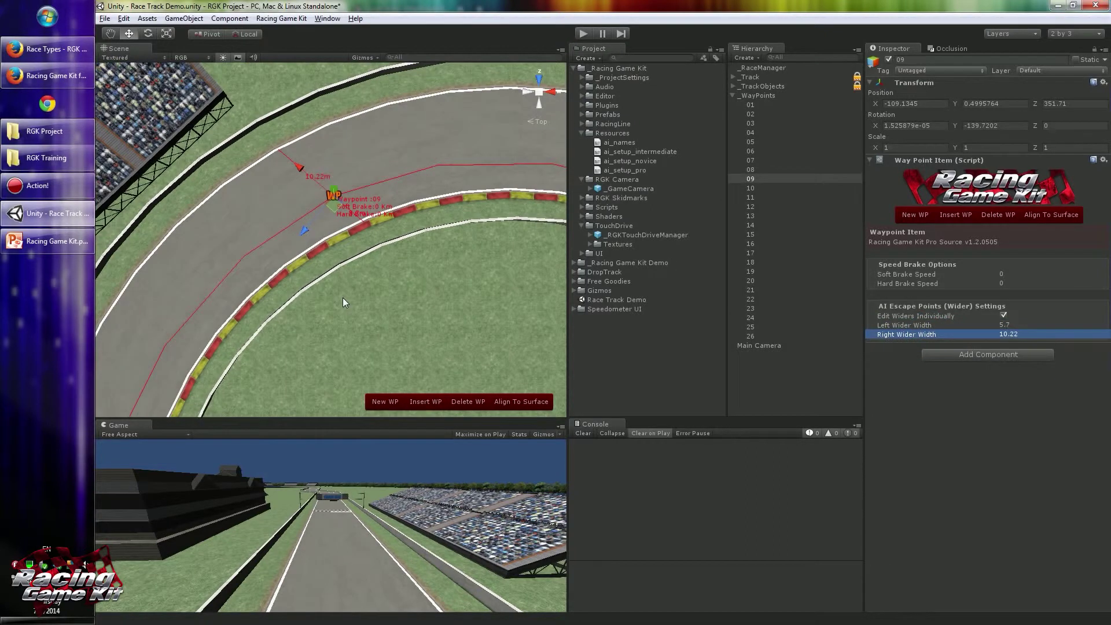
middle_drag(343, 298, 305, 223)
click(248, 215)
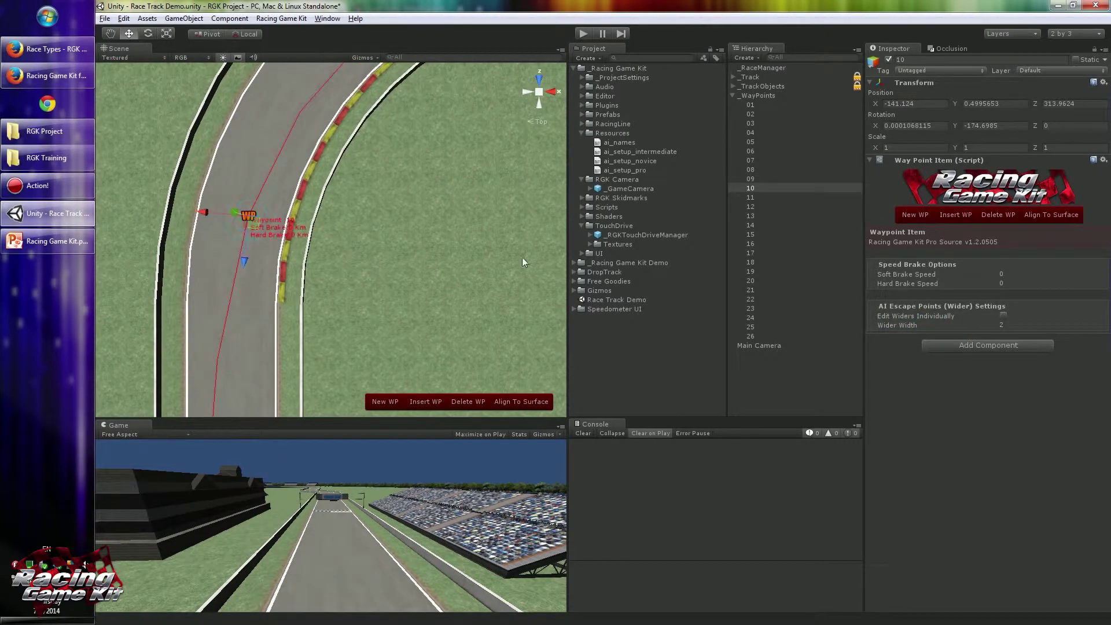
drag(925, 327, 1004, 328)
middle_drag(138, 314, 398, 248)
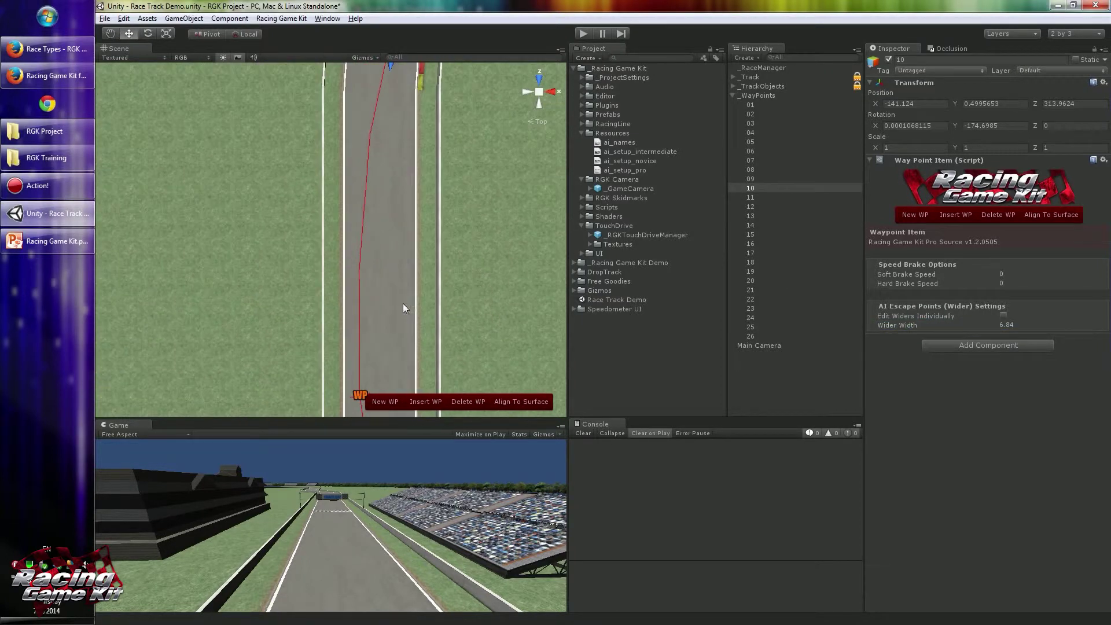
Widen waypoint 11 and give it separate widths, with a left escape width of 11.82
click(354, 183)
click(353, 188)
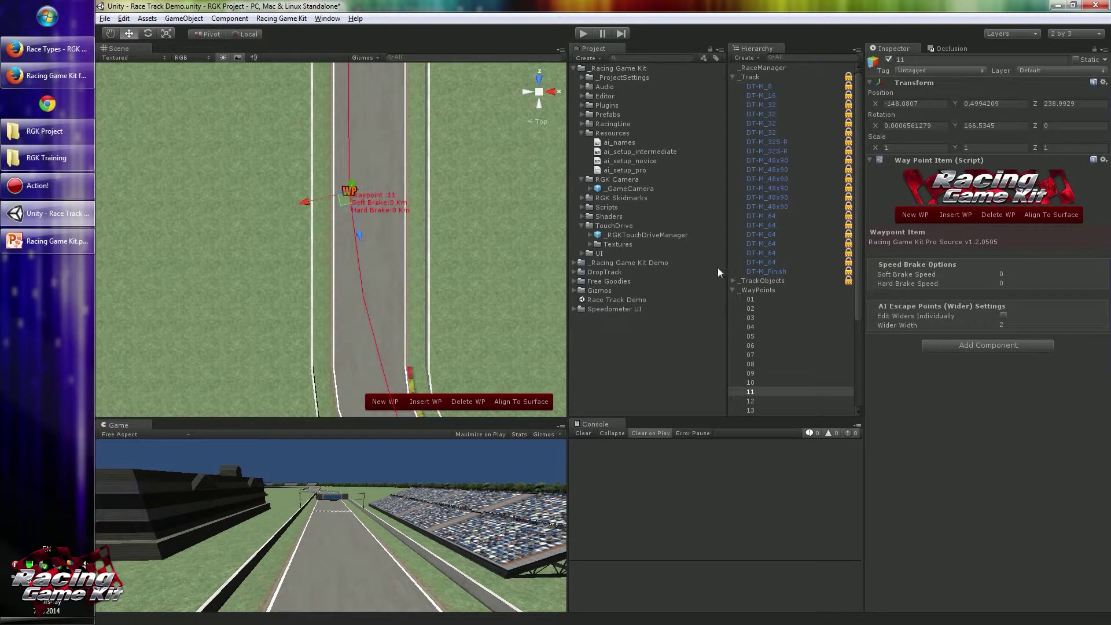
click(733, 77)
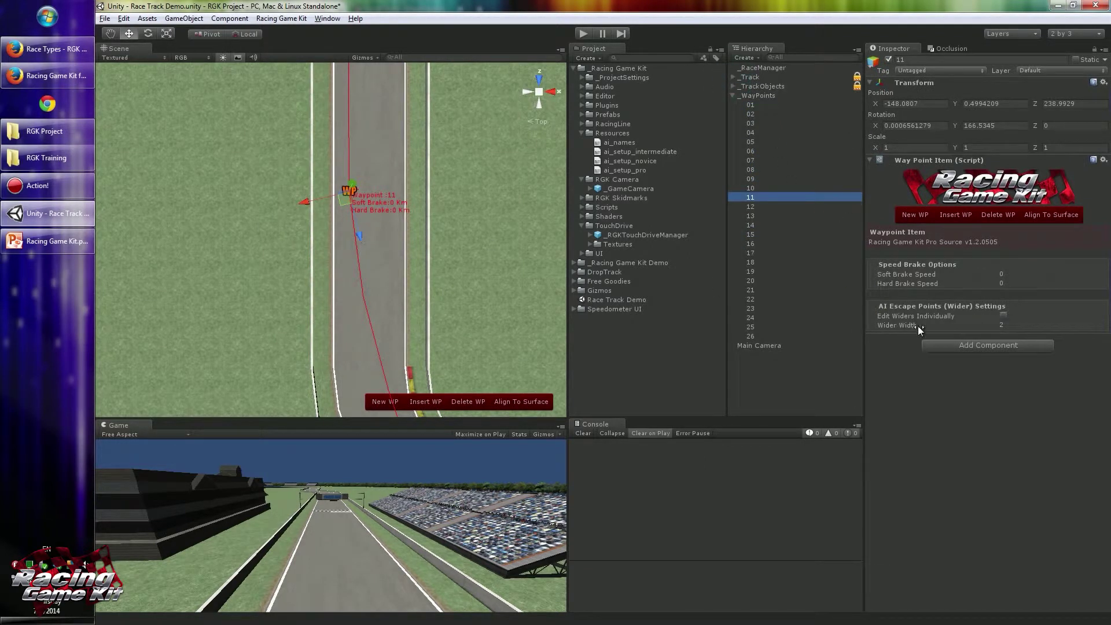
drag(920, 329, 1047, 340)
click(1003, 315)
drag(934, 324, 887, 338)
click(920, 335)
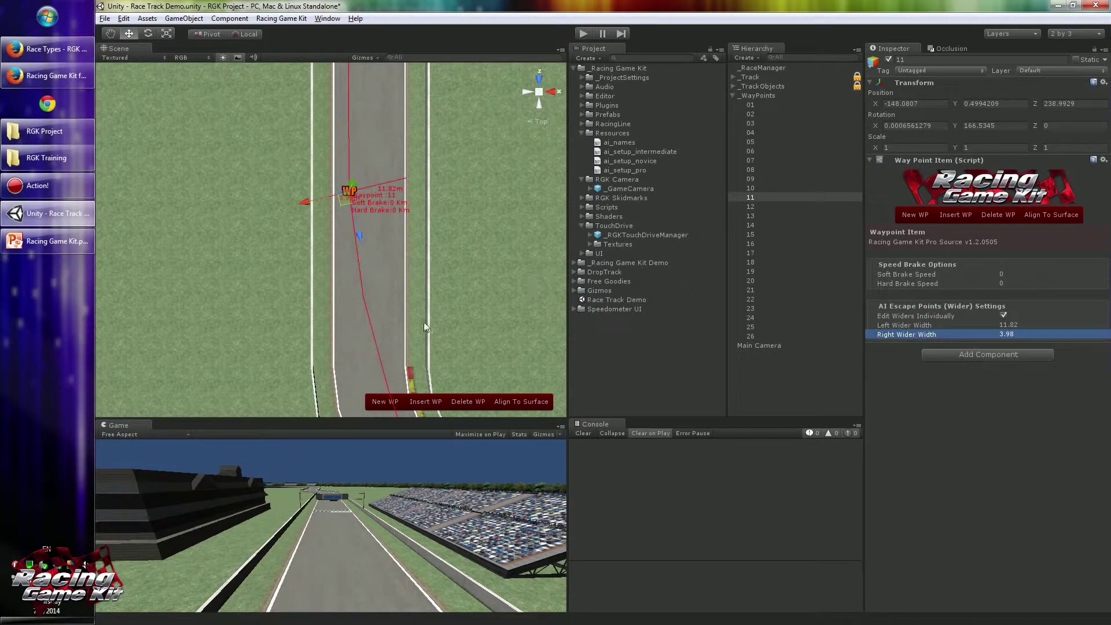
Widen waypoint 12 to 8.21 and give waypoint 13 a right escape width of about 10.6
middle_drag(423, 322, 440, 498)
click(274, 224)
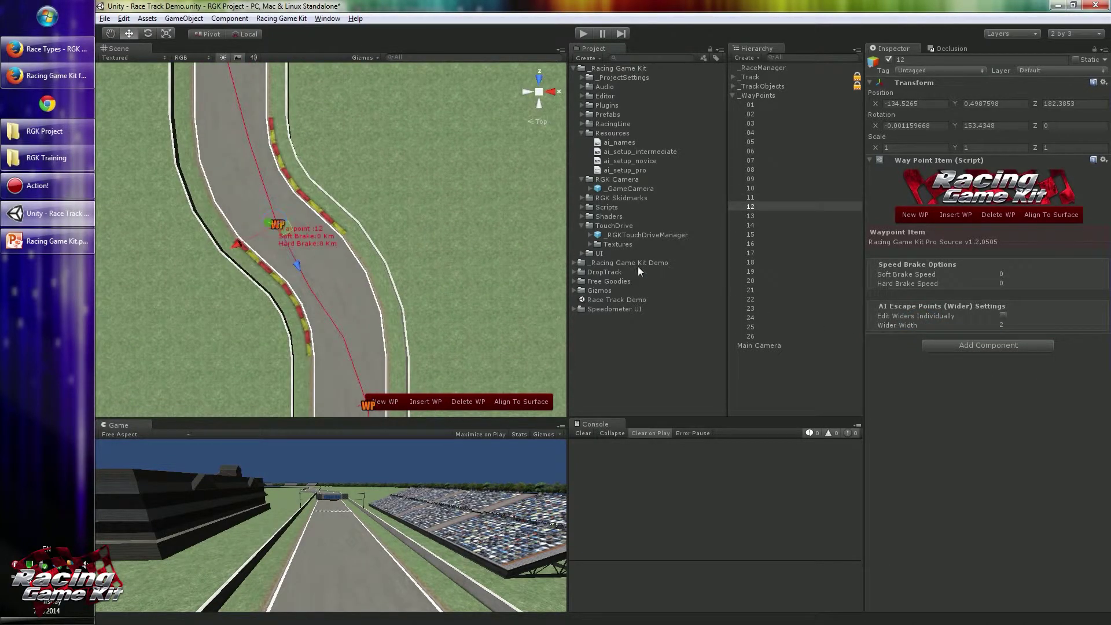
drag(903, 325, 952, 327)
middle_drag(531, 313, 521, 110)
click(356, 203)
click(1002, 315)
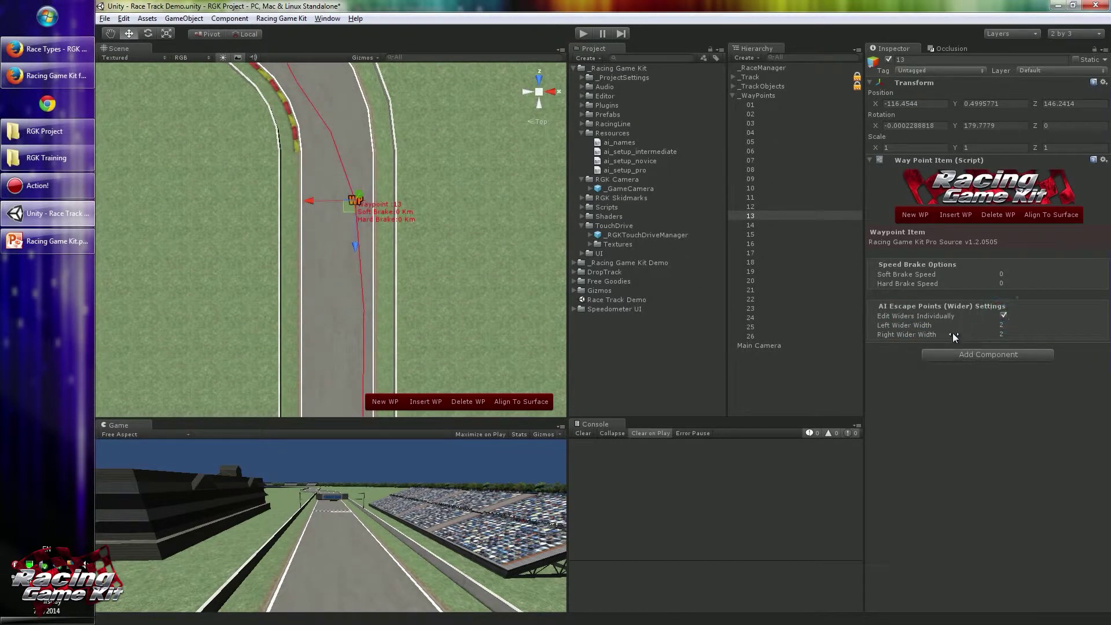
drag(952, 333, 981, 334)
drag(1050, 335, 1086, 335)
middle_drag(473, 250, 392, 172)
click(387, 167)
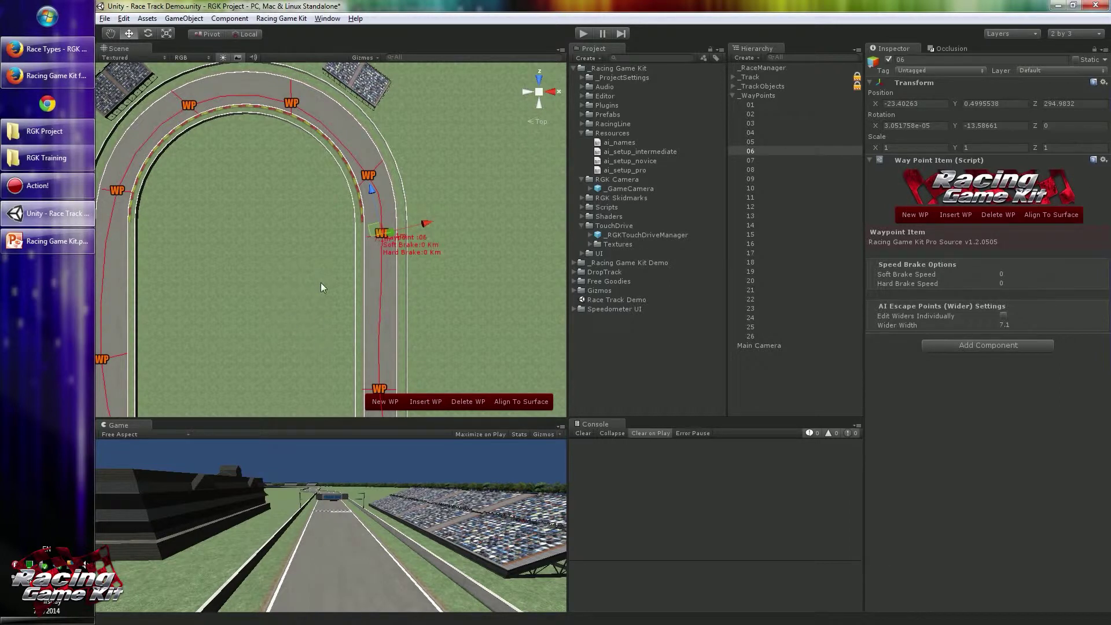
mouse_move(321, 282)
middle_down()
mouse_move(335, 260)
mouse_move(324, 275)
middle_up()
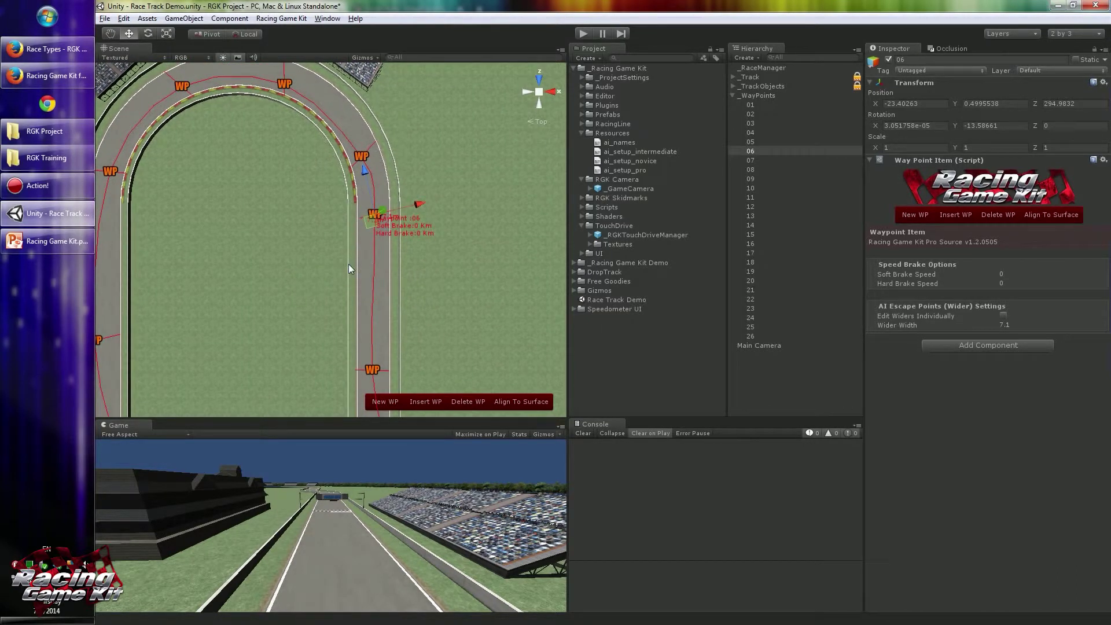
middle_drag(352, 264, 382, 207)
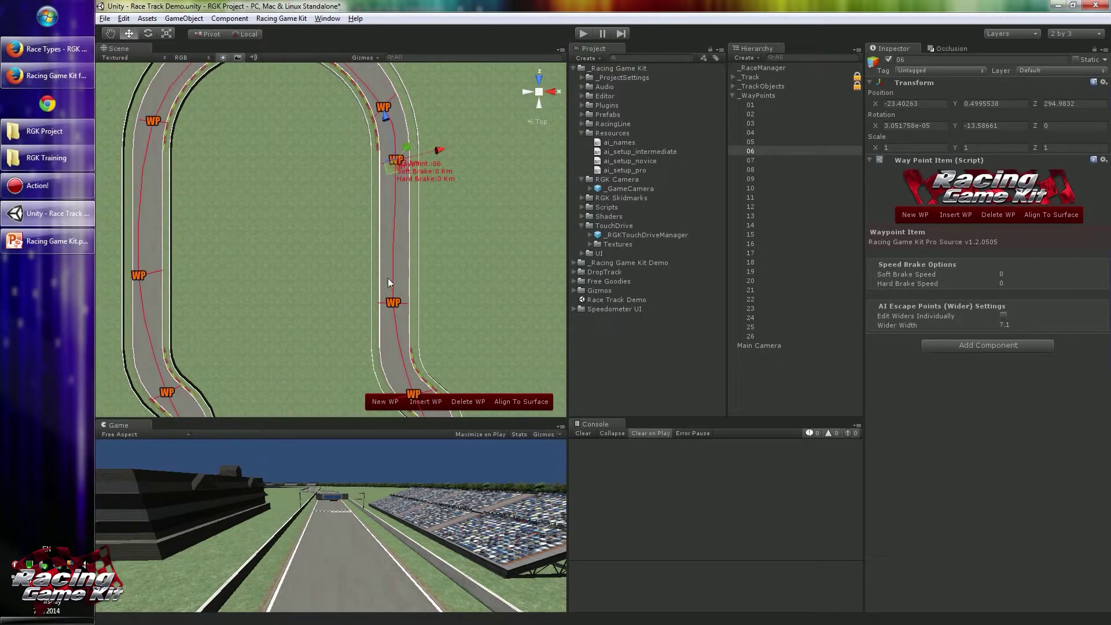
middle_drag(392, 168, 402, 230)
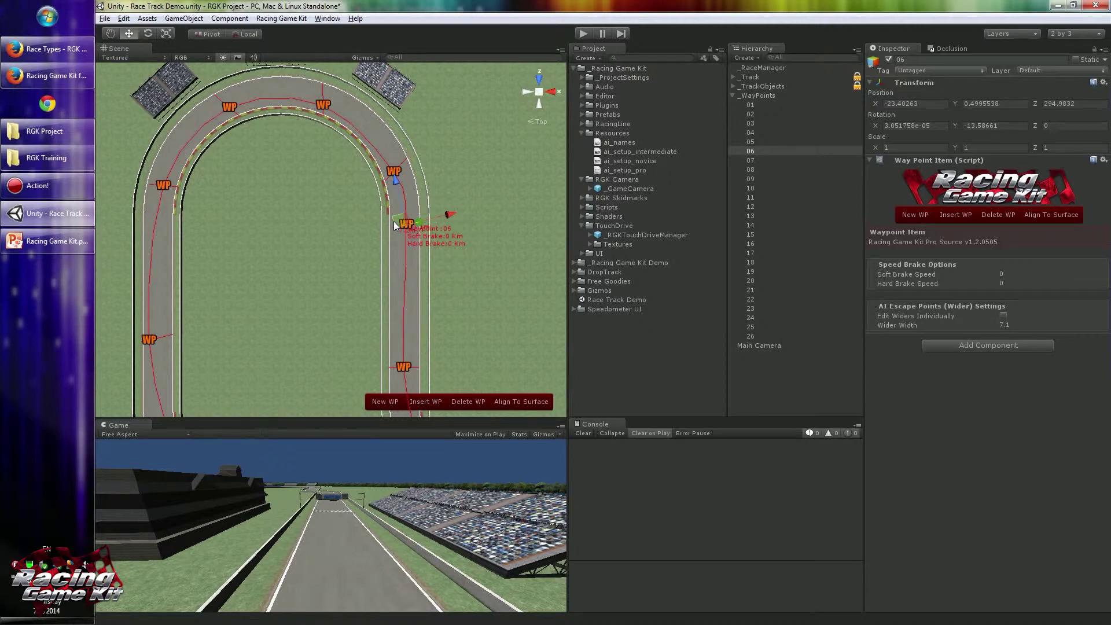
scroll(393, 221, up, 2)
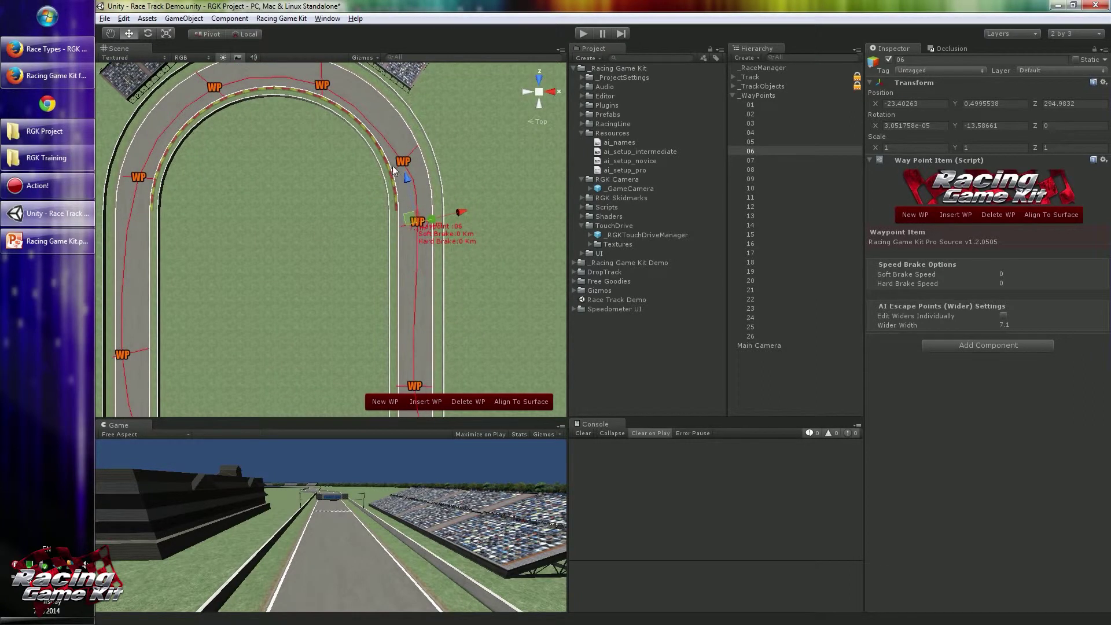
middle_drag(367, 137, 367, 185)
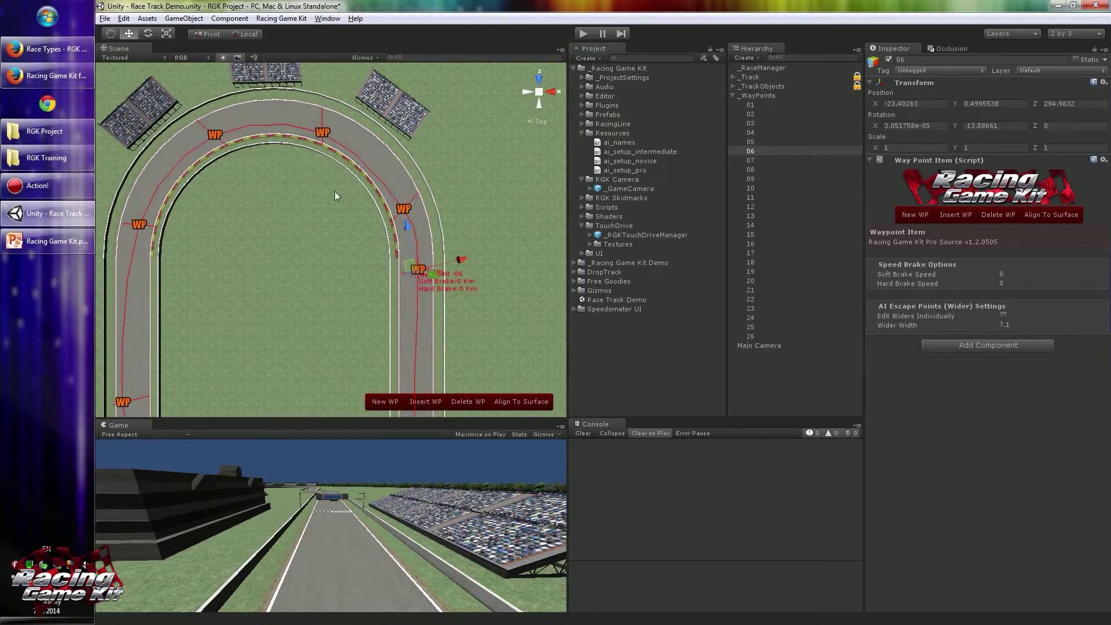
mouse_move(340, 208)
middle_down()
mouse_move(353, 223)
mouse_move(327, 196)
middle_up()
scroll(328, 196, down, 1)
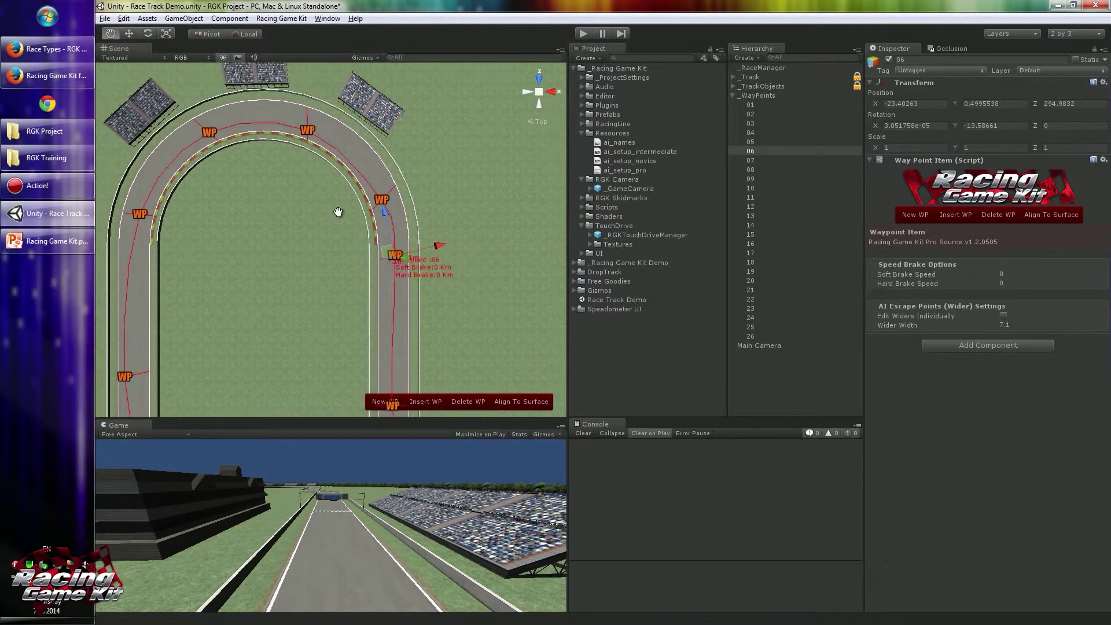
scroll(380, 261, up, 2)
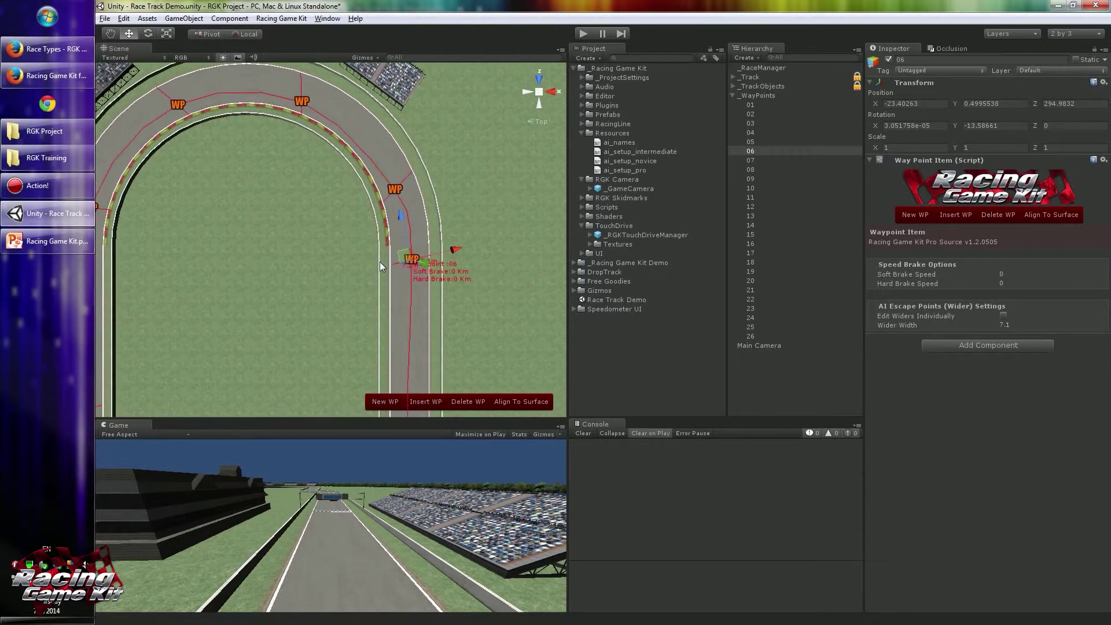
middle_drag(379, 262, 379, 193)
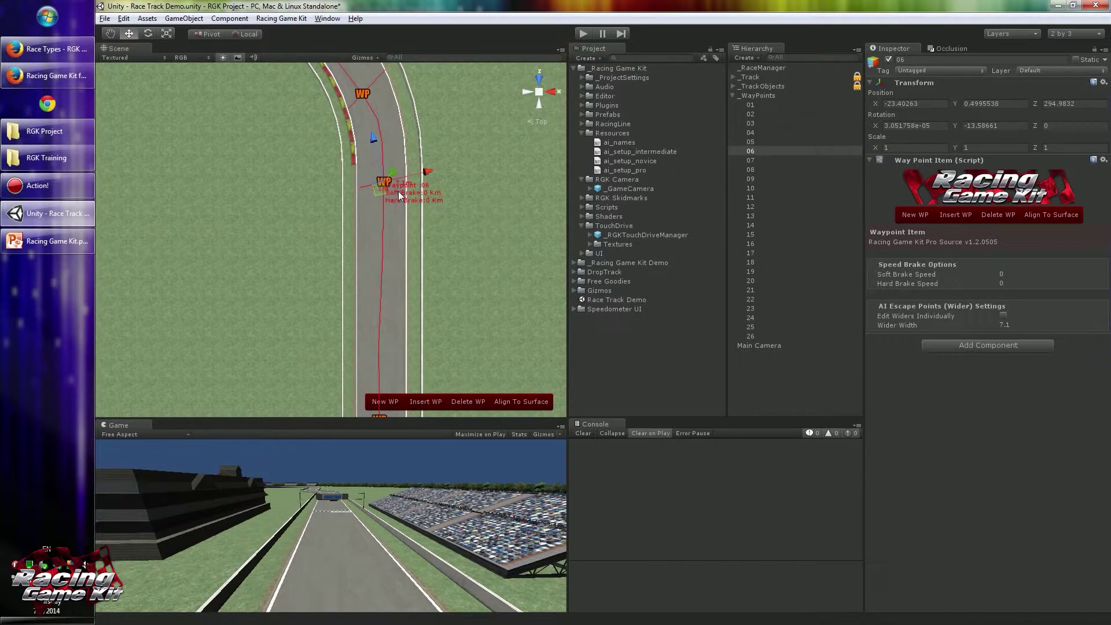
middle_drag(334, 88, 416, 254)
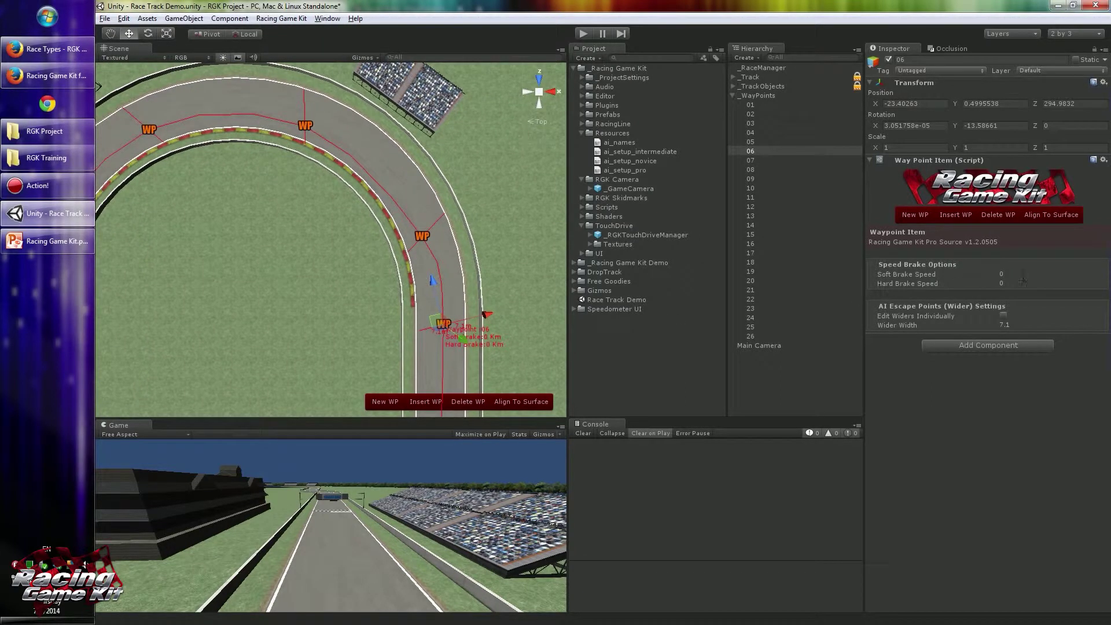
click(1004, 274)
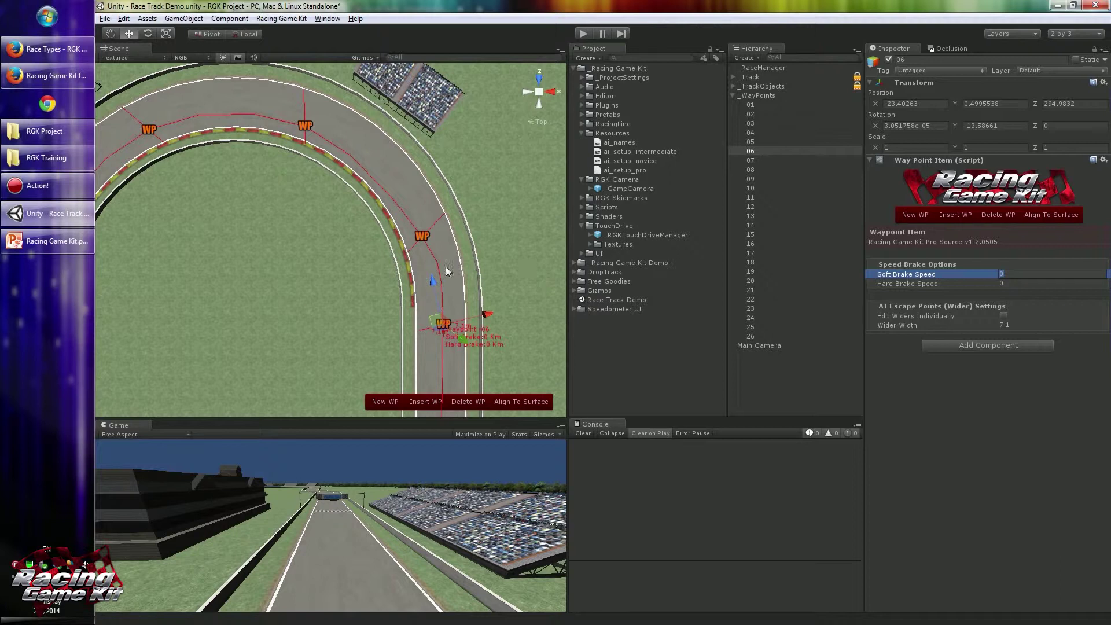
Set waypoint 06's soft brake speed to 100 and hard brake speed to 135
middle_drag(405, 263, 358, 200)
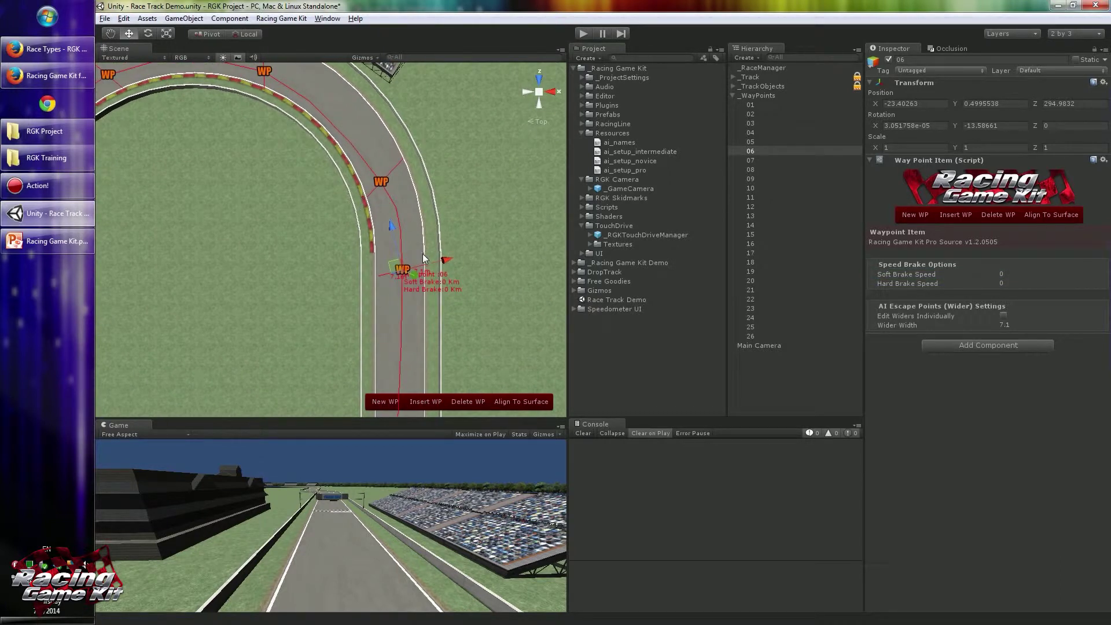
click(985, 275)
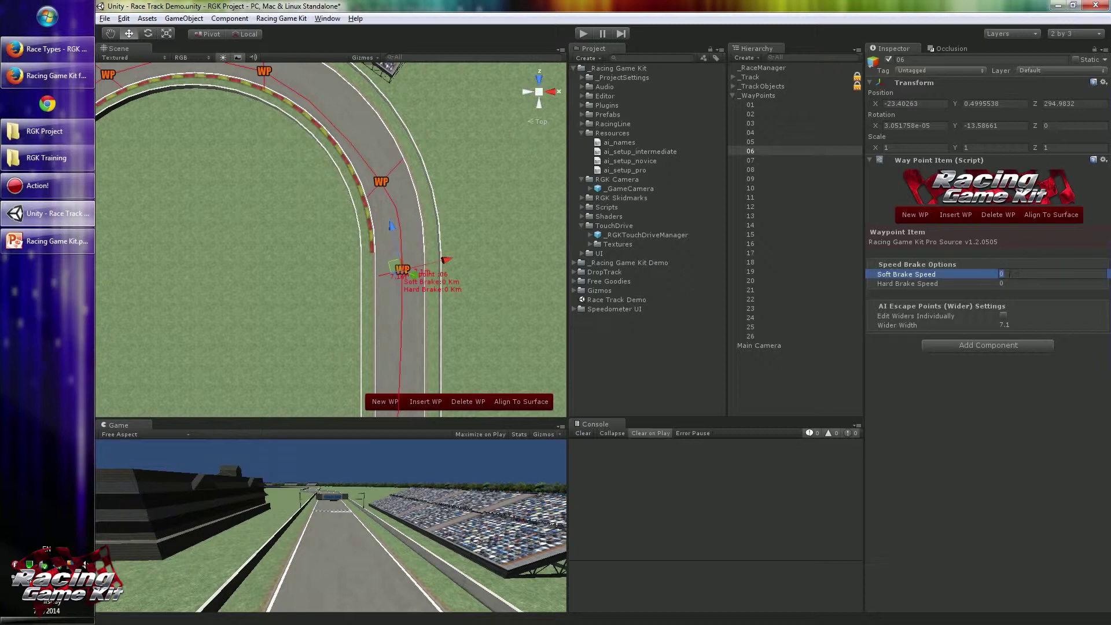
middle_drag(339, 253, 364, 281)
click(1015, 270)
text(100)
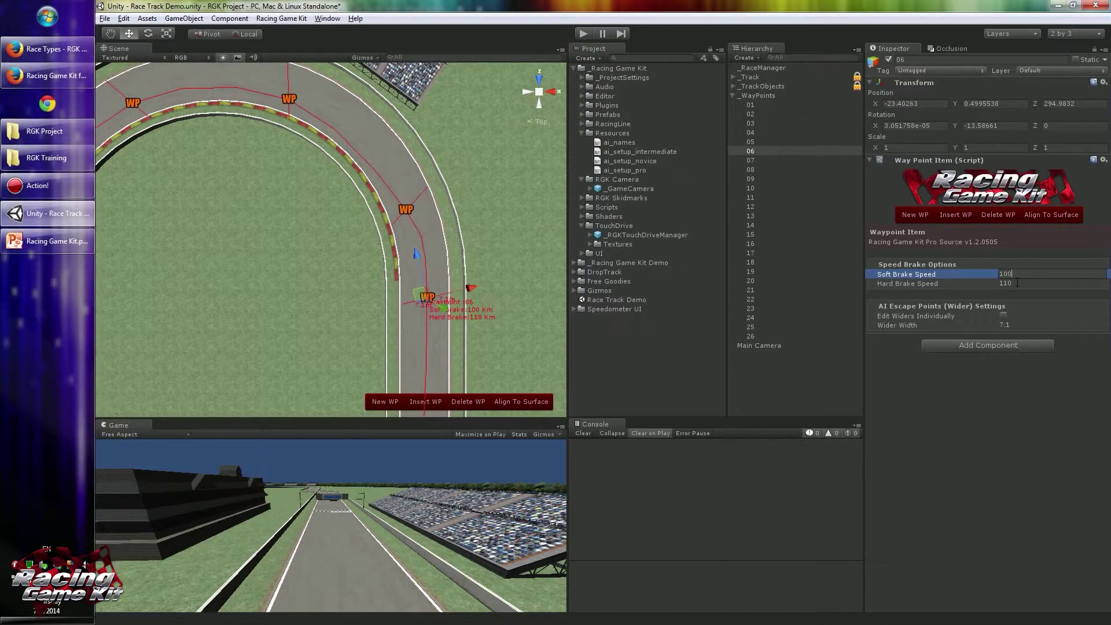
click(1017, 283)
text(135)
key(Return)
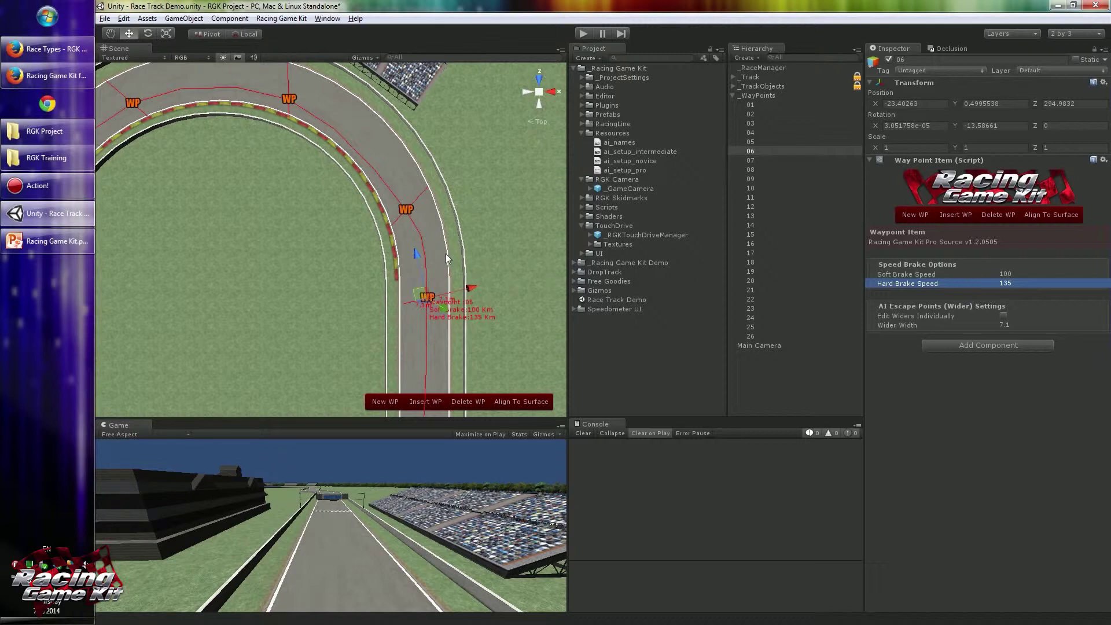
Pan the view around waypoint 06 to reveal the upper curve and more waypoints
middle_drag(445, 253, 380, 201)
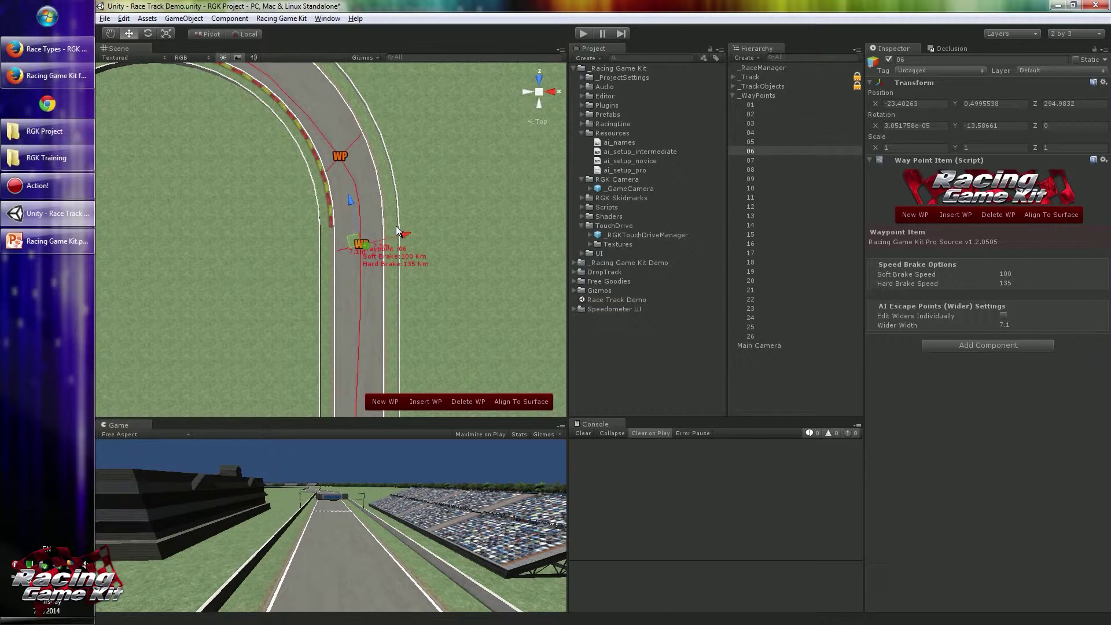
key(q)
scroll(403, 236, down, 3)
drag(381, 288, 386, 239)
key(w)
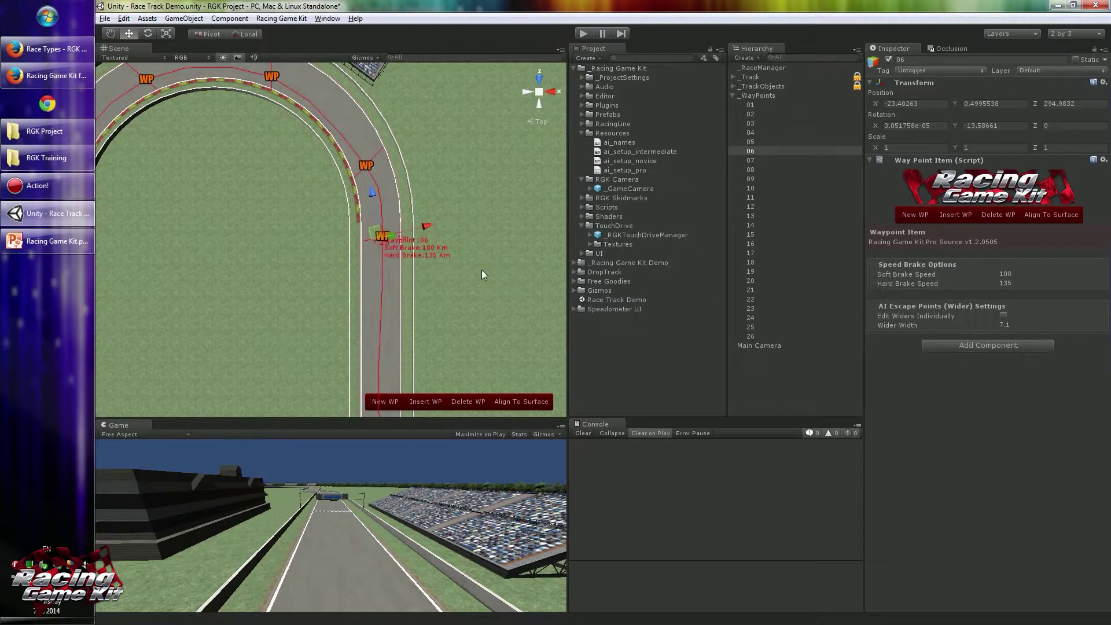
middle_drag(420, 273, 344, 254)
scroll(344, 254, down, 2)
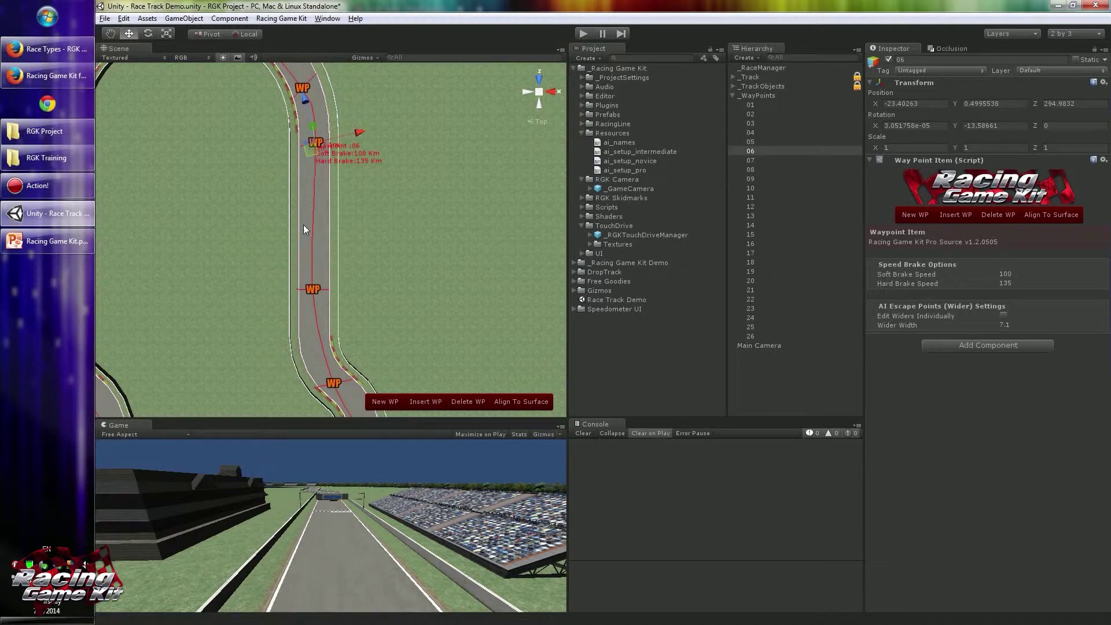
middle_drag(330, 151, 325, 172)
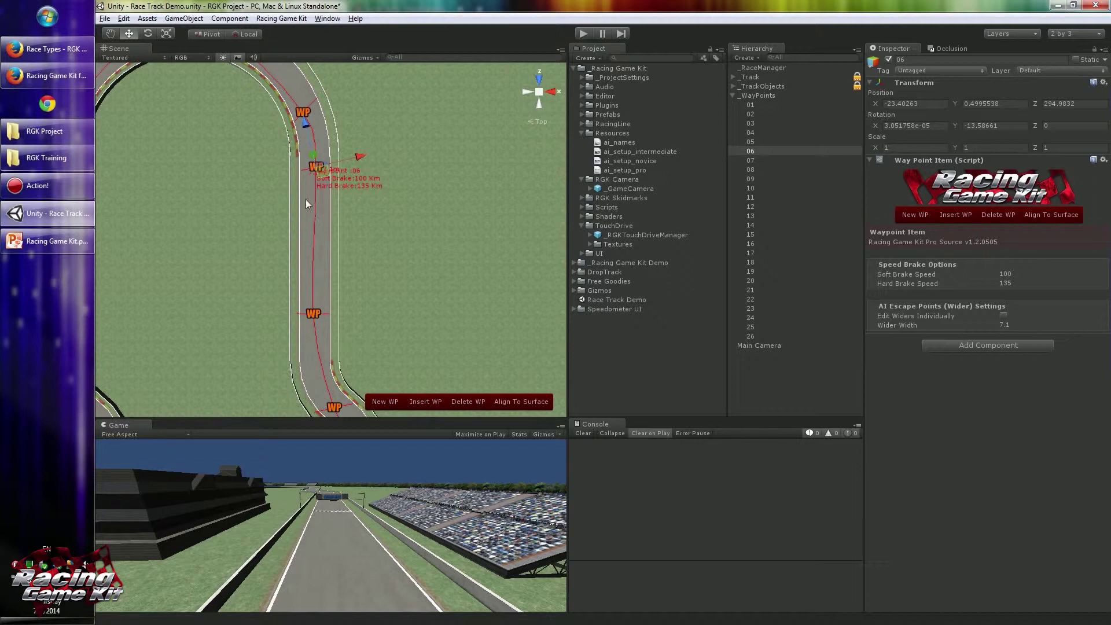
Insert a new waypoint after 05 and drag it up the straight toward the corner
click(316, 314)
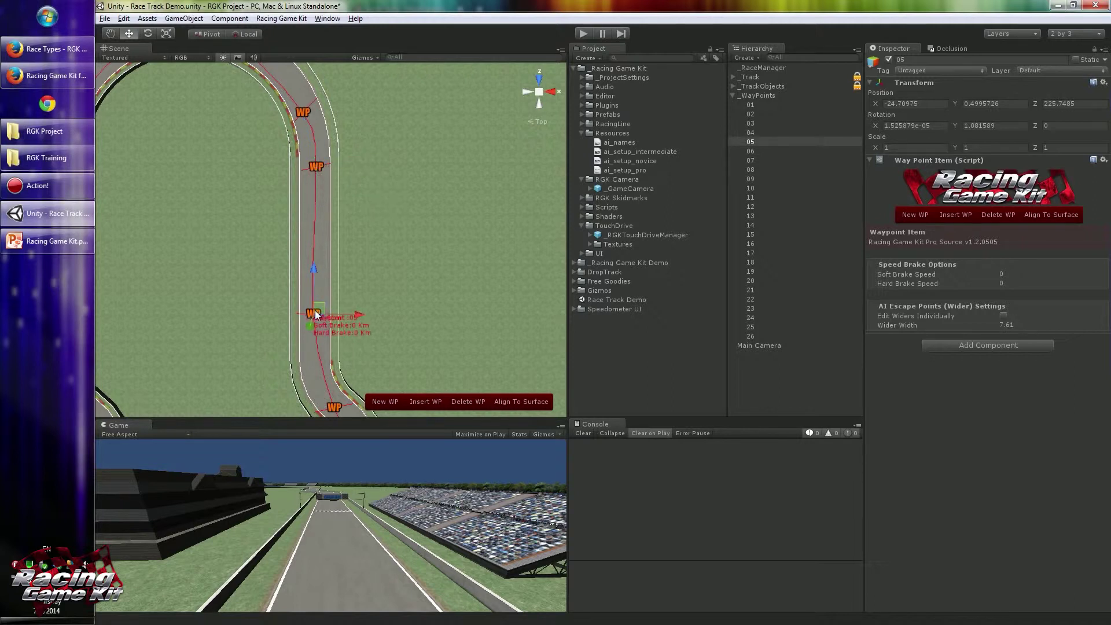
click(424, 401)
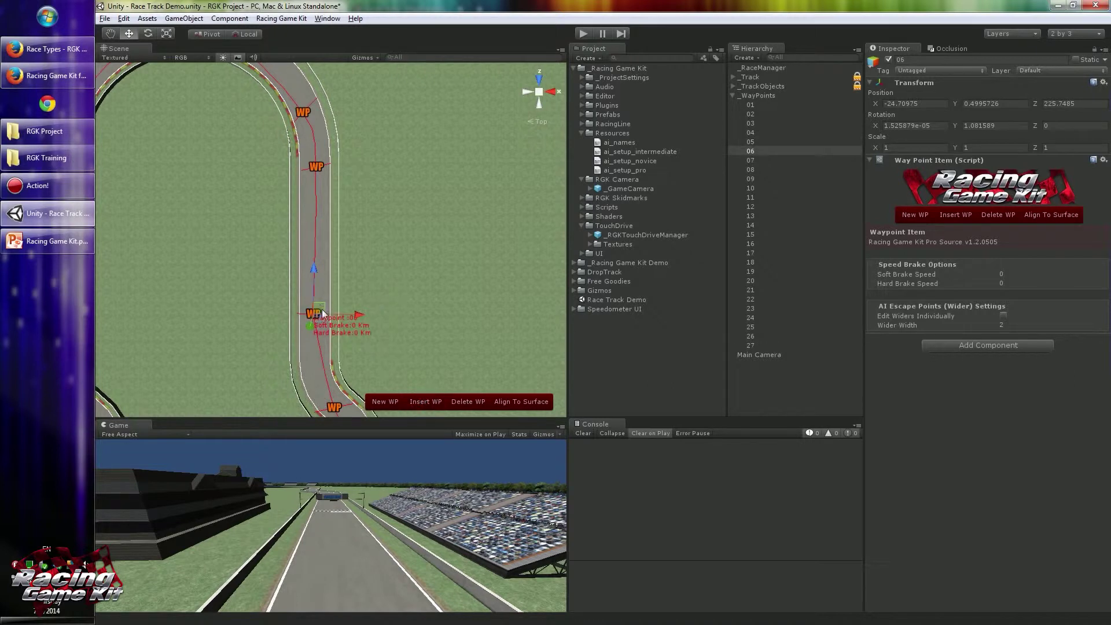
drag(325, 310, 324, 210)
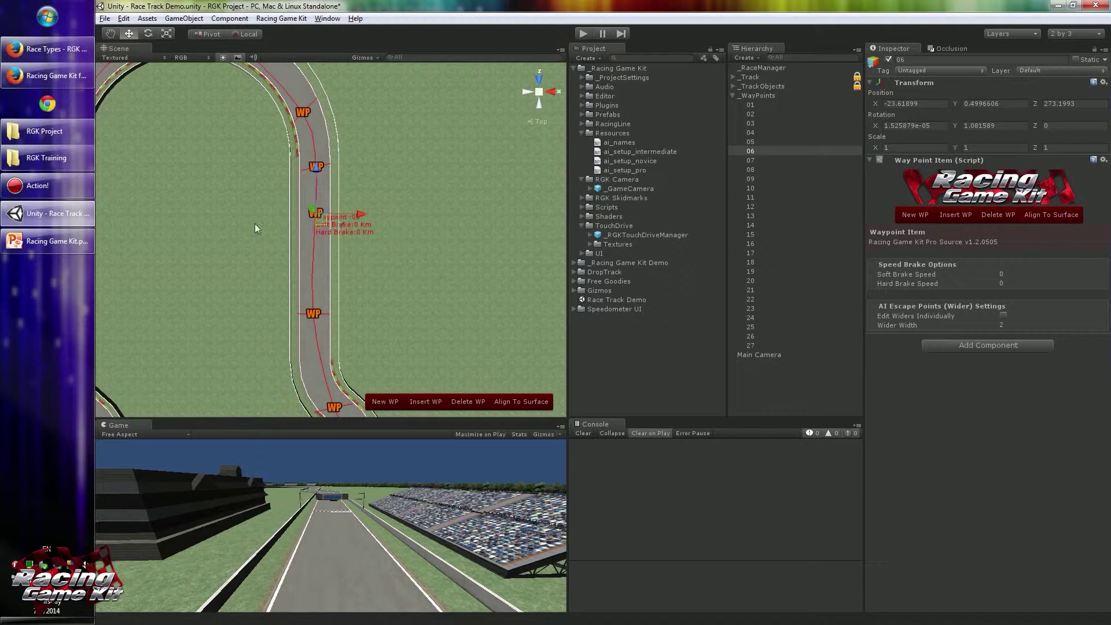
Check the brake values of waypoint 07 and the new waypoint 06
middle_drag(292, 226, 341, 249)
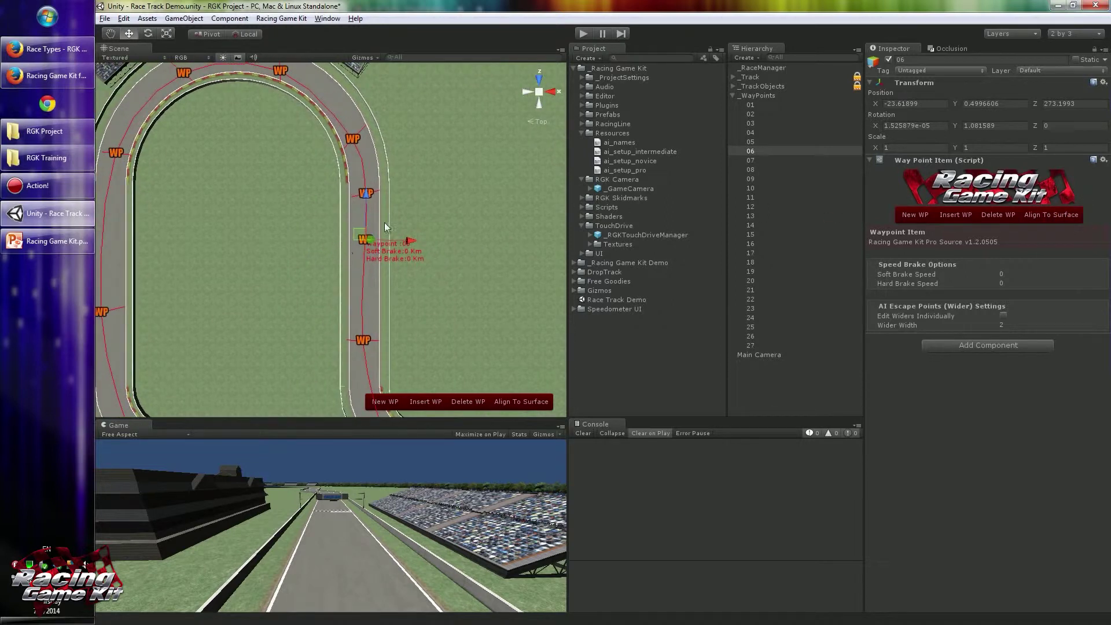
scroll(366, 200, up, 2)
click(377, 182)
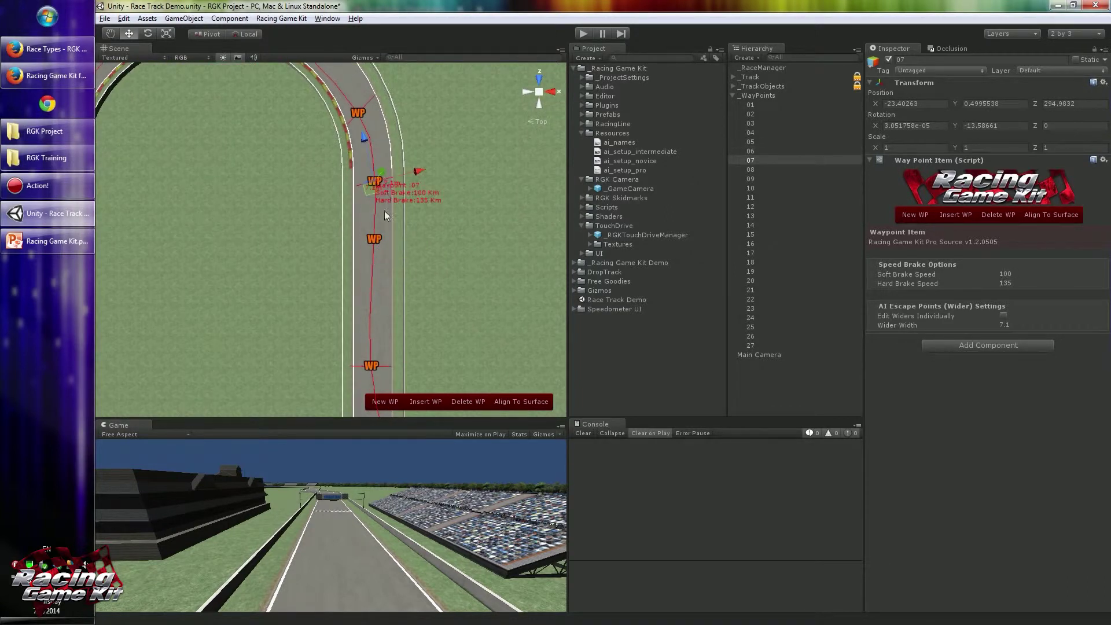
click(377, 237)
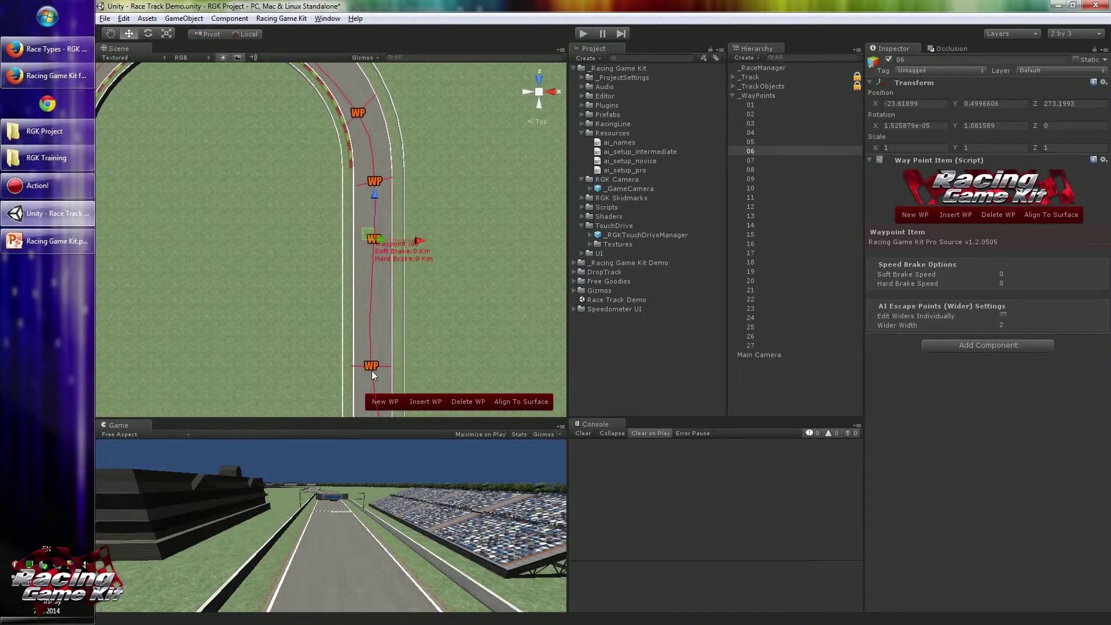
middle_drag(371, 370, 356, 332)
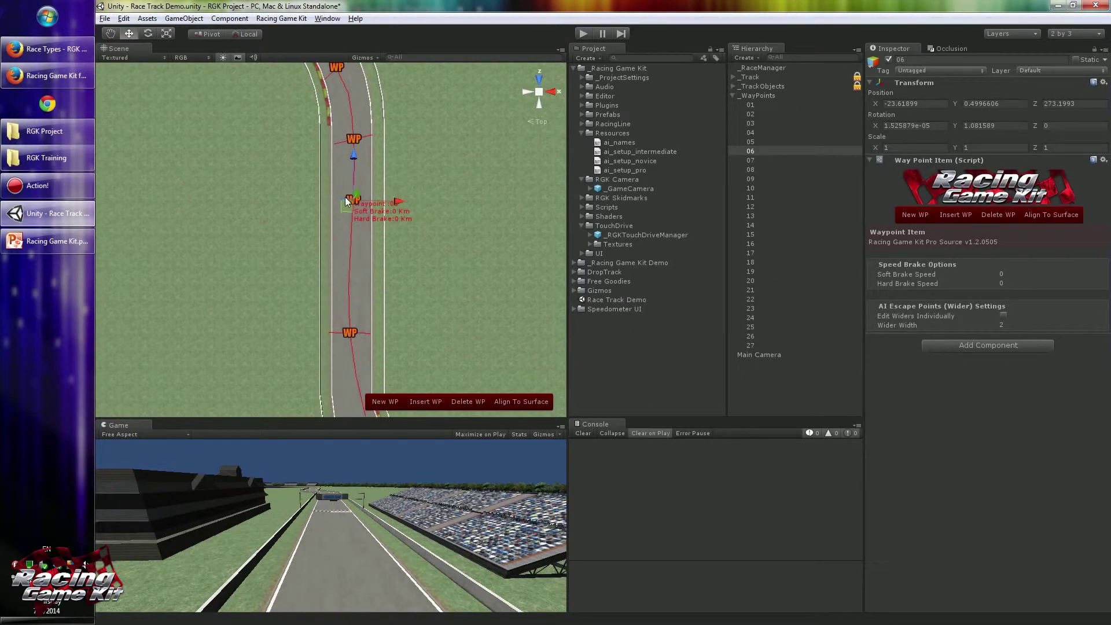
Move waypoint 08 further along the curve and select it
middle_drag(353, 193, 358, 260)
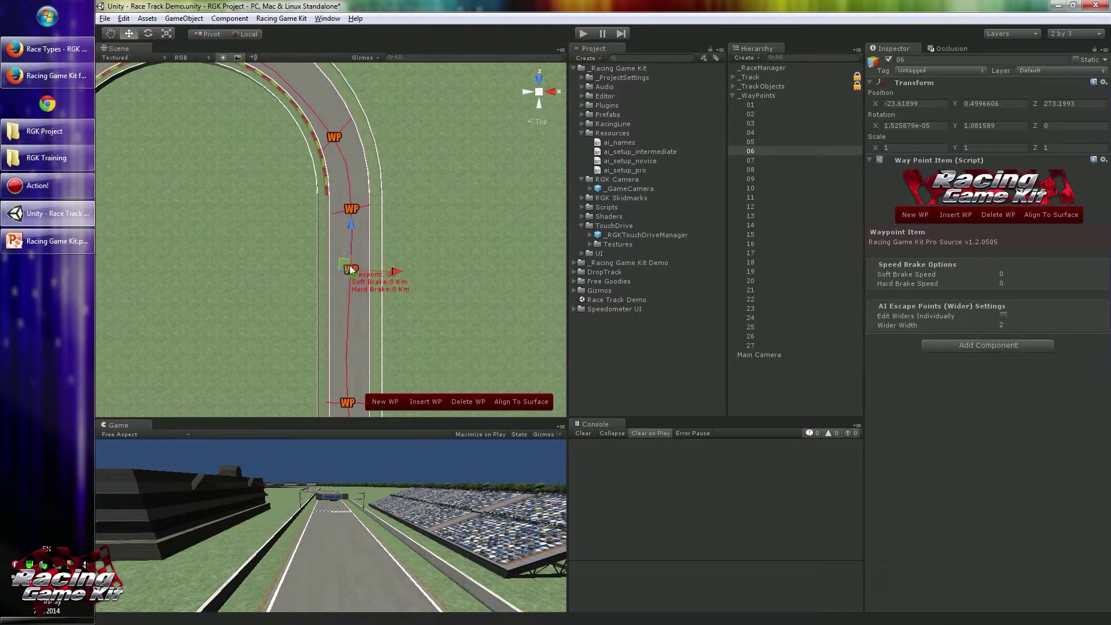
click(351, 209)
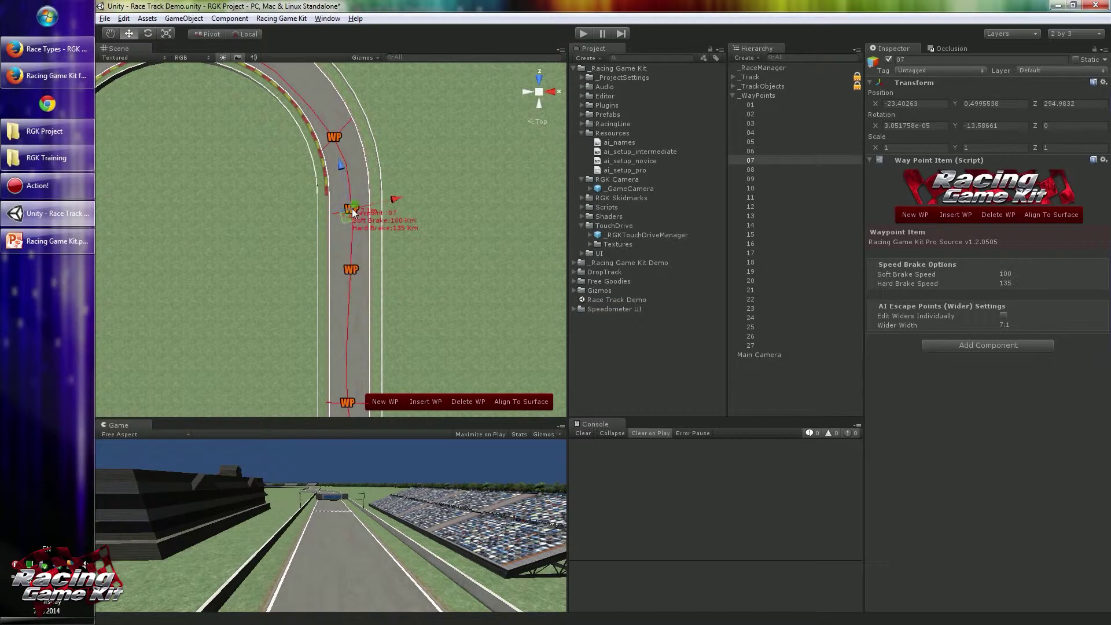
middle_drag(333, 198, 440, 325)
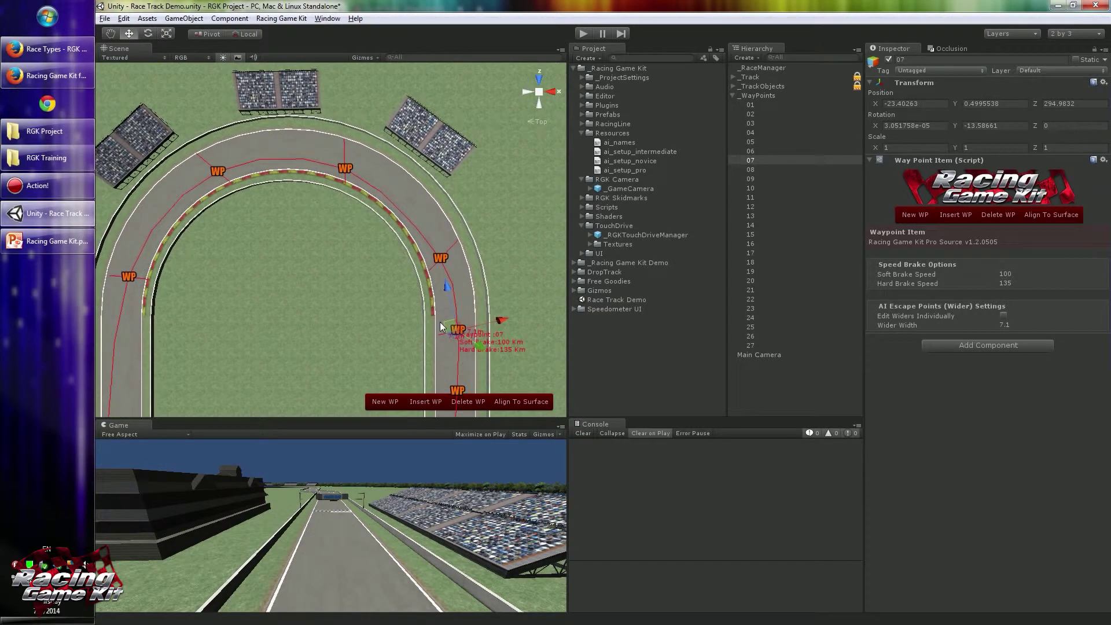
click(441, 258)
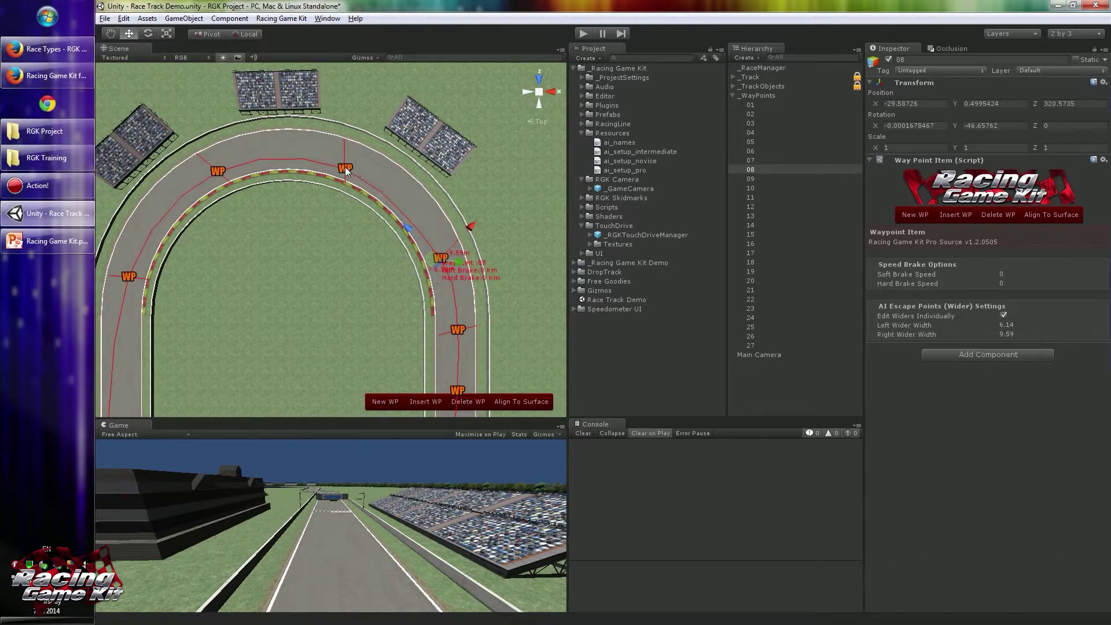
drag(437, 265, 416, 239)
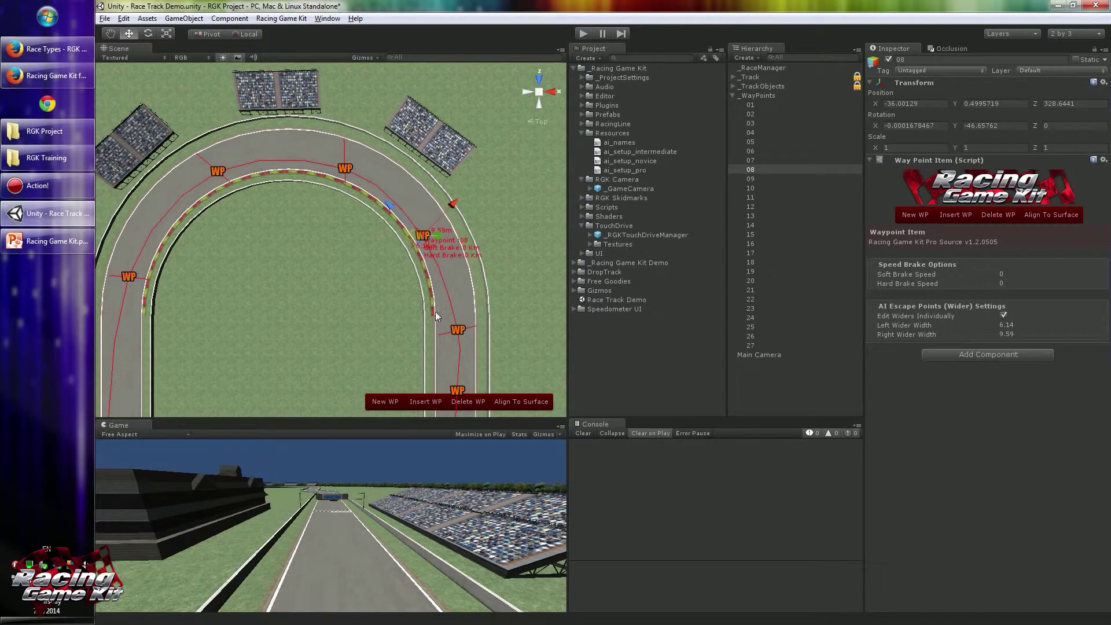
middle_drag(452, 313, 433, 270)
click(438, 283)
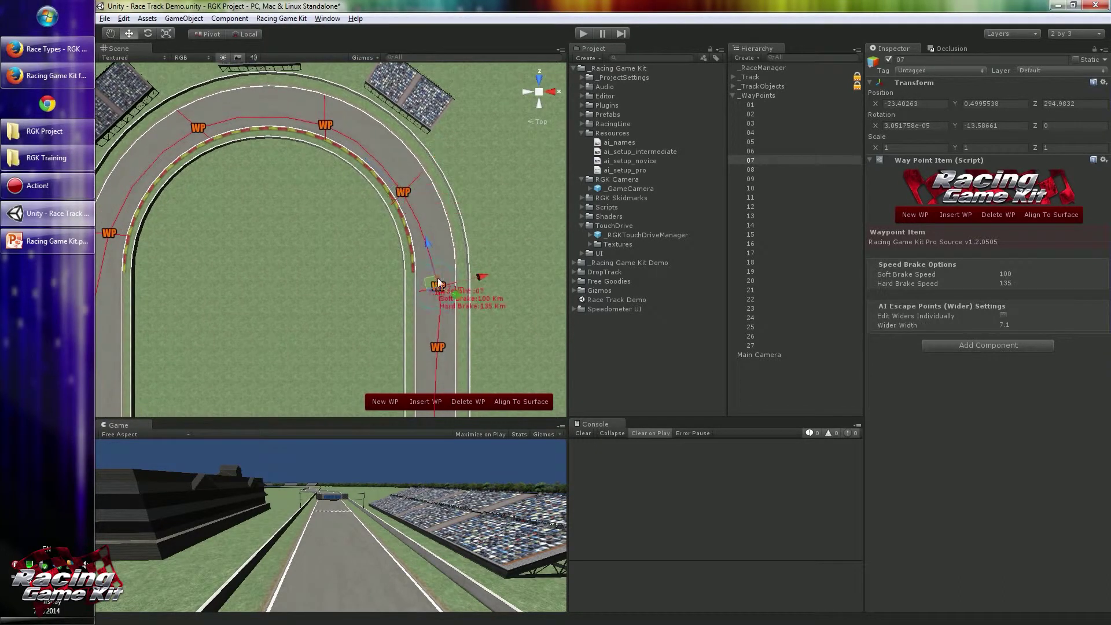
click(401, 191)
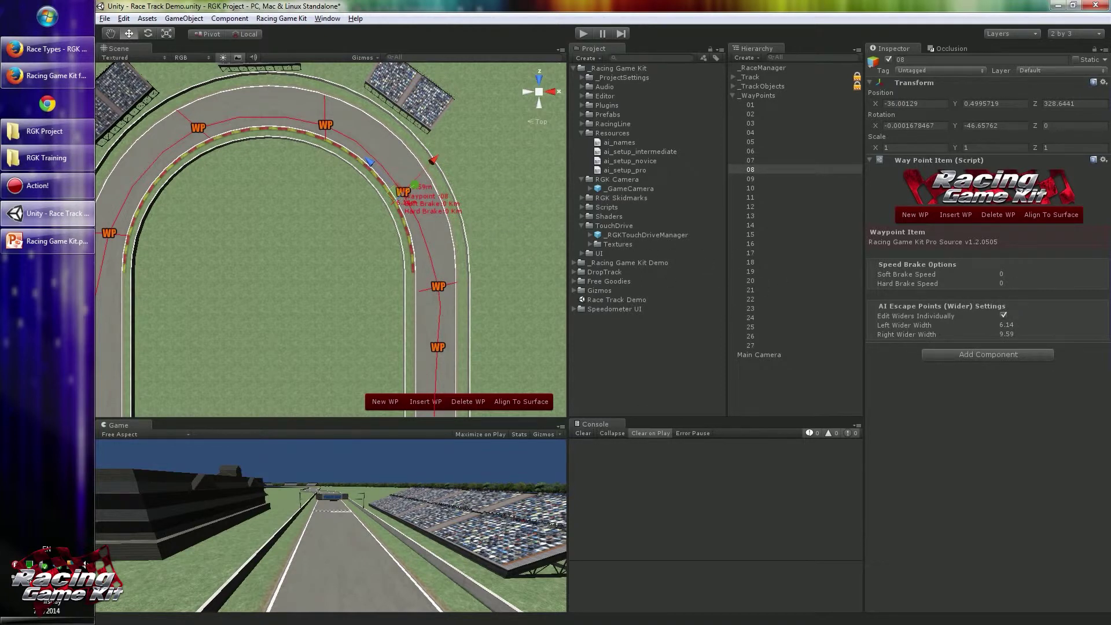
Enter 100 as waypoint 08's soft brake speed and 135 as its hard brake speed
click(1006, 274)
text(100)
click(1015, 283)
text(135)
key(Return)
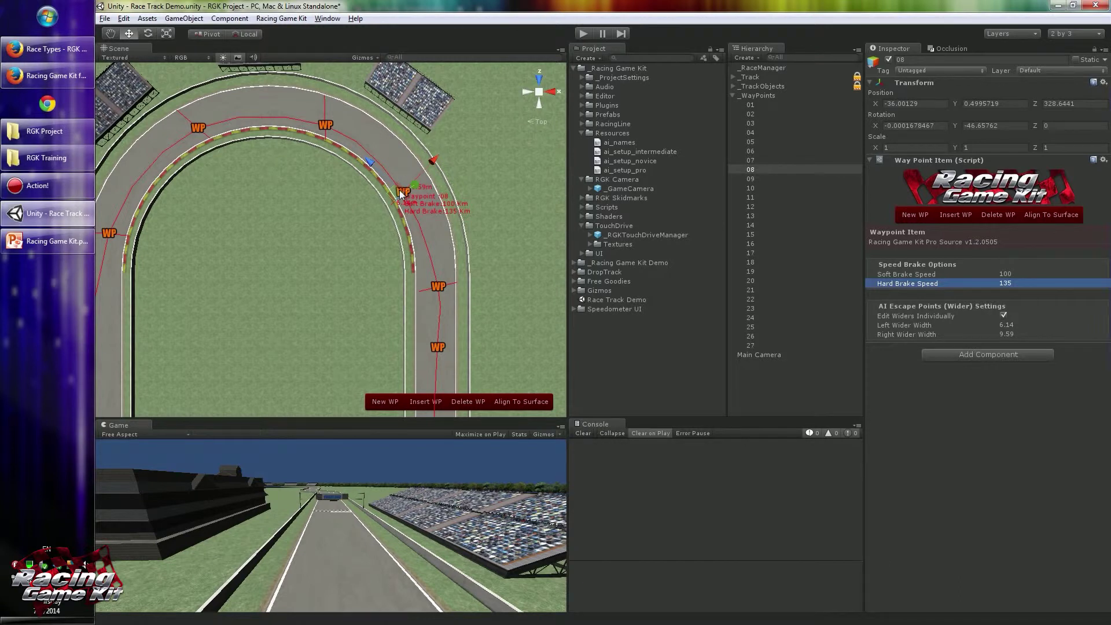
middle_drag(400, 194, 417, 206)
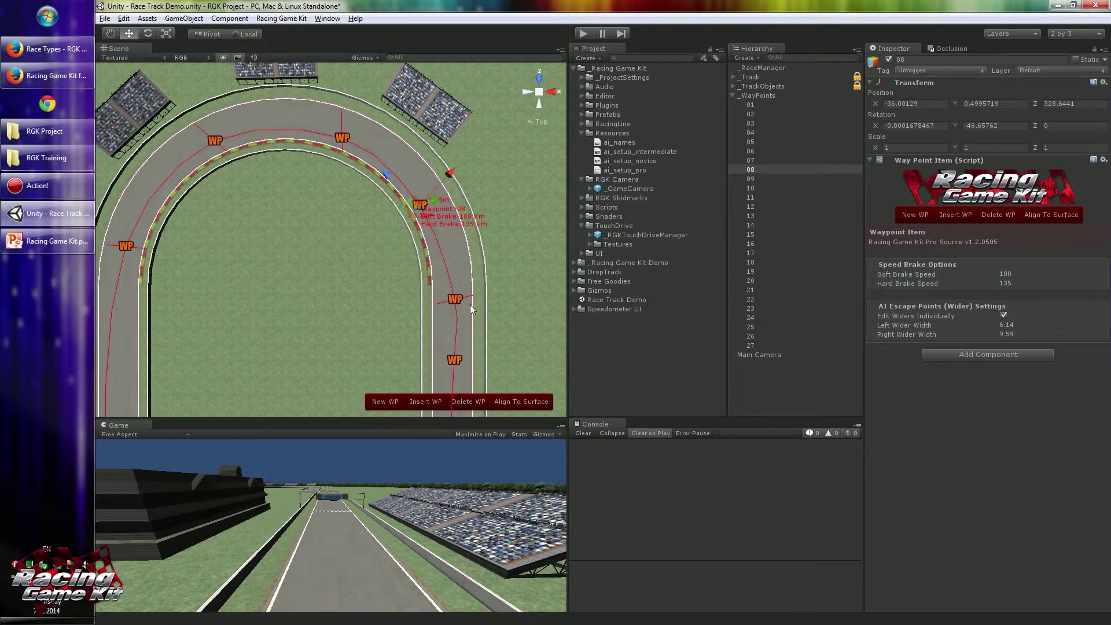
middle_drag(358, 147, 423, 130)
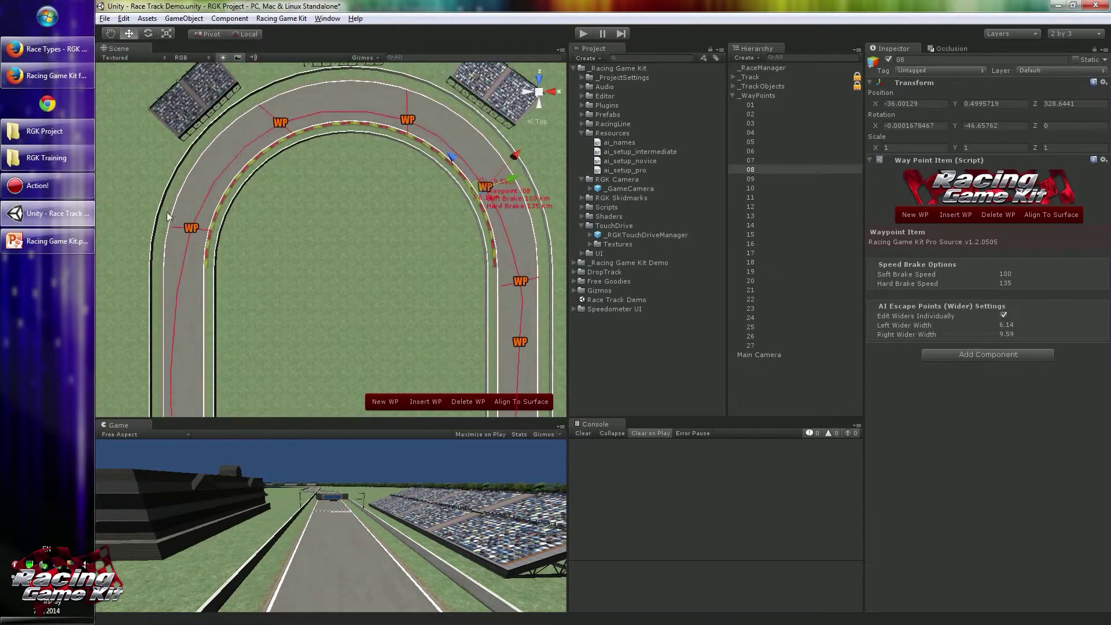
Select waypoint 09 and look over the top curve and long straights
click(409, 120)
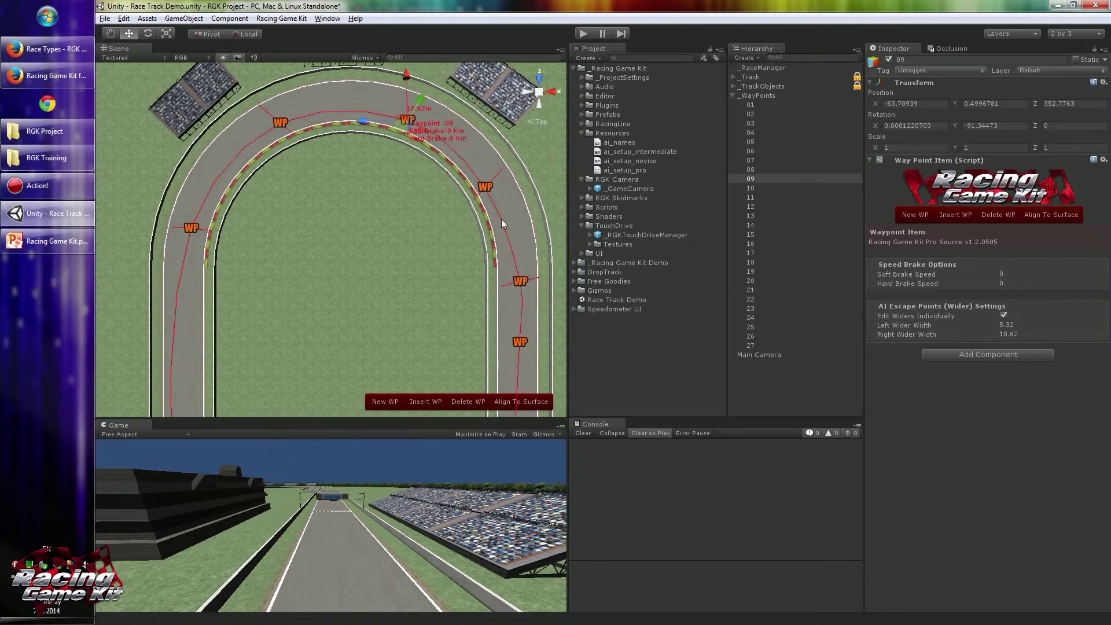
middle_drag(499, 214, 470, 226)
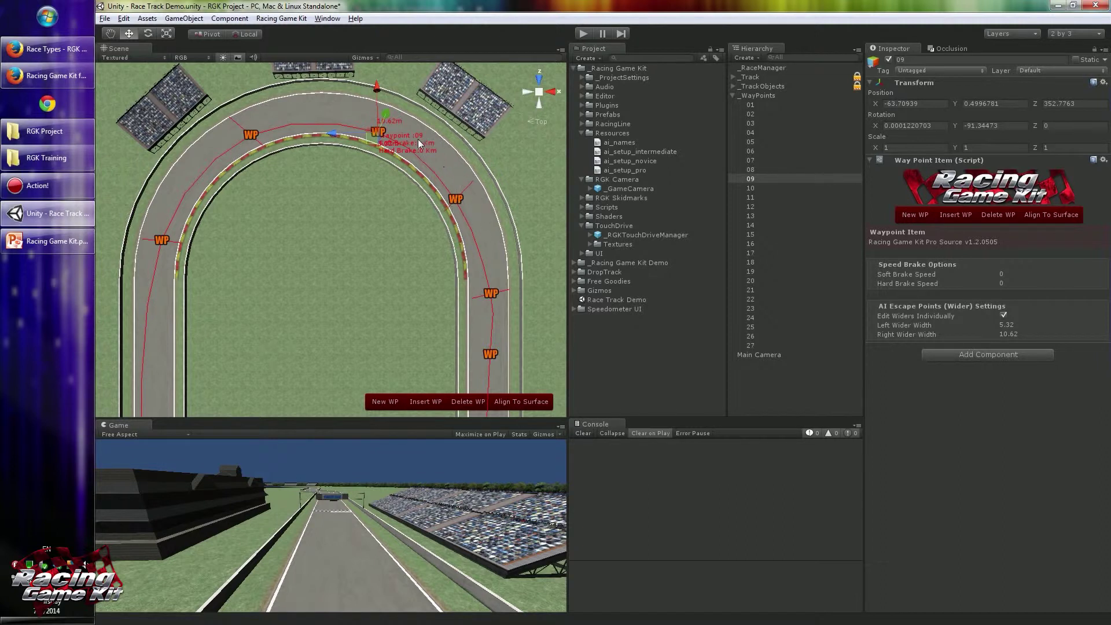
middle_drag(143, 322, 229, 138)
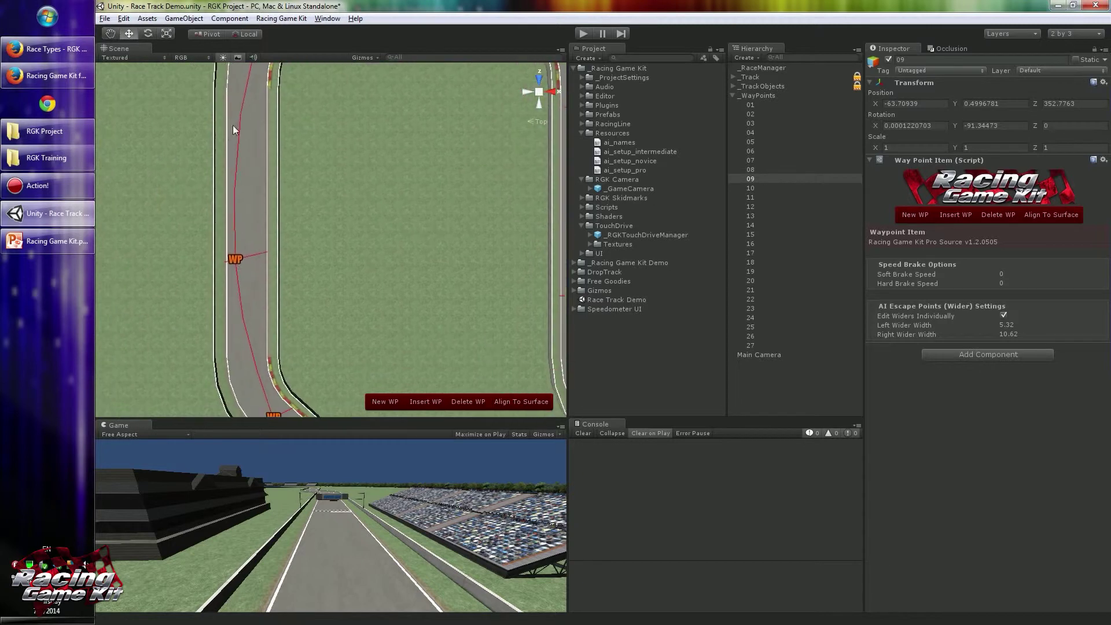
middle_drag(230, 273, 349, 166)
Follow the track down through the S-bend and select the _WayPoints parent group
middle_drag(259, 311, 251, 140)
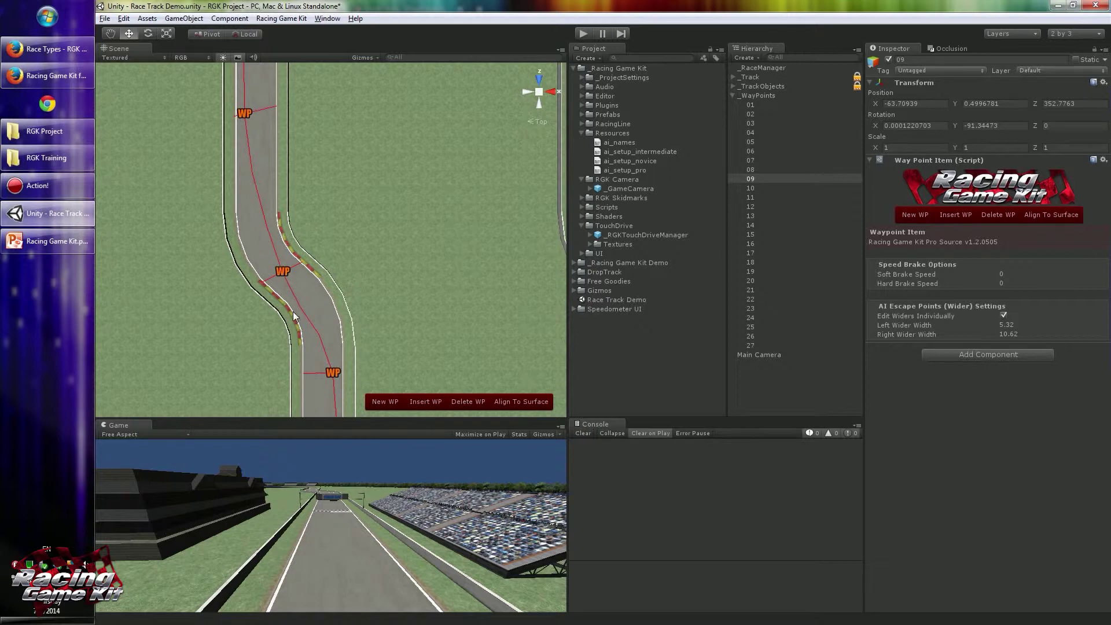
middle_drag(286, 320, 280, 153)
mouse_move(294, 258)
middle_down()
mouse_move(294, 103)
mouse_move(290, 240)
middle_up()
middle_drag(288, 149, 287, 235)
middle_drag(279, 191, 366, 297)
scroll(298, 189, down, 1)
click(296, 163)
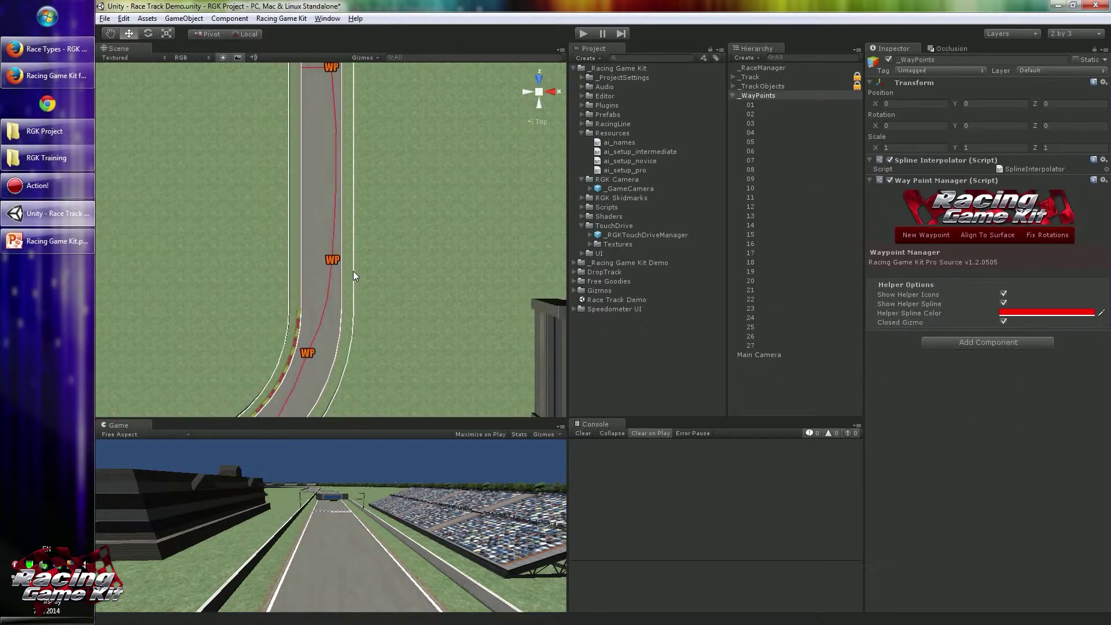
Move waypoint 15 further up the straight onto the racing line
middle_drag(343, 349, 410, 229)
click(377, 279)
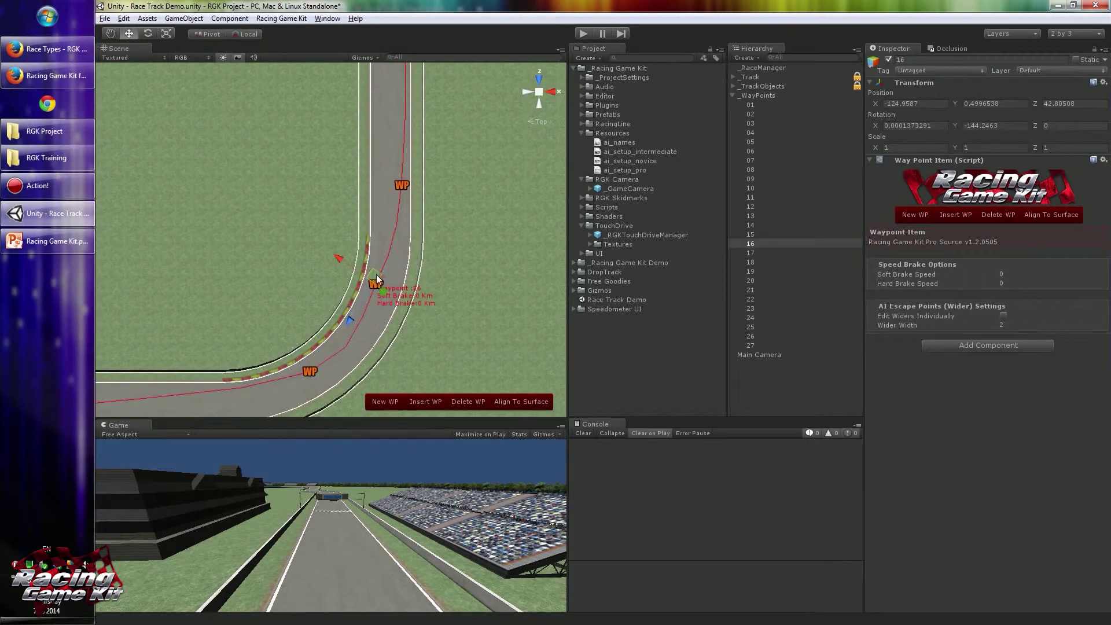
click(402, 188)
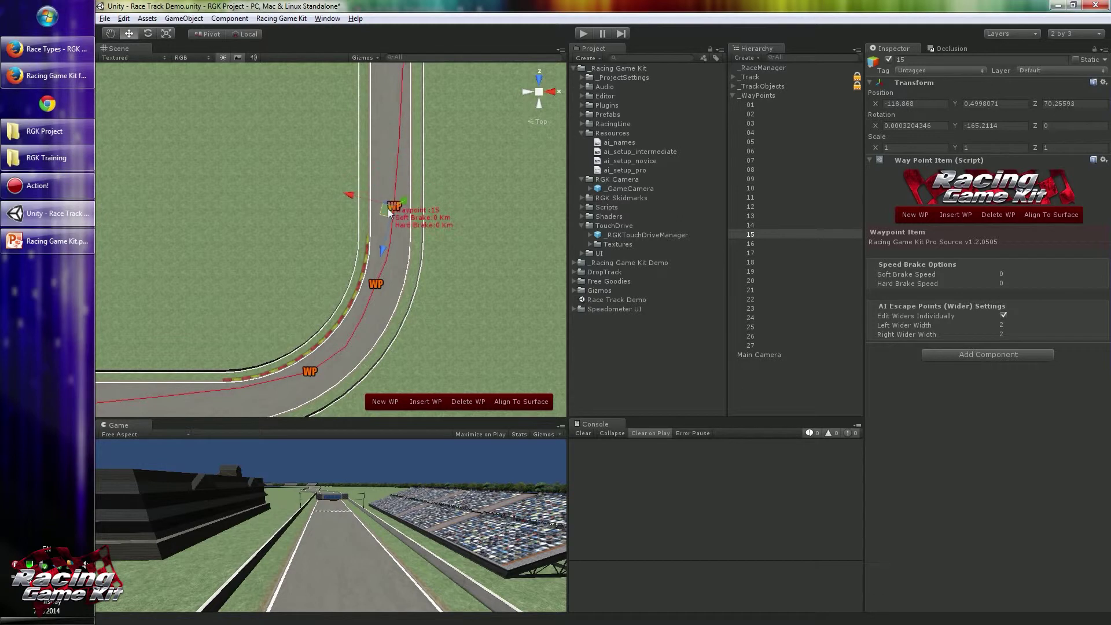
drag(388, 207, 395, 107)
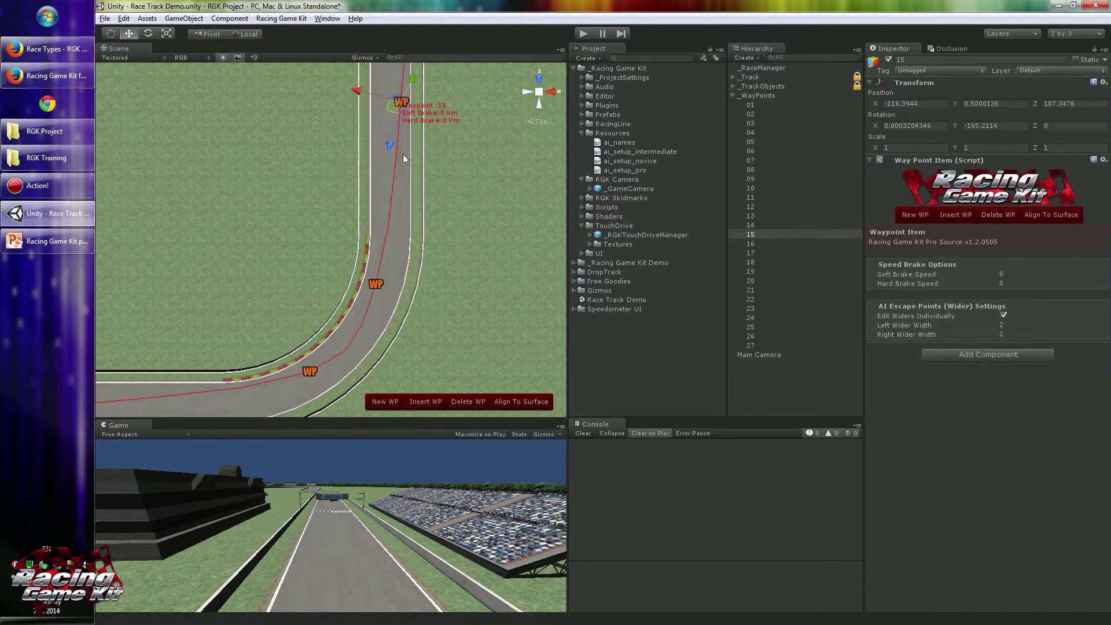
middle_drag(396, 109, 386, 150)
drag(386, 151, 387, 153)
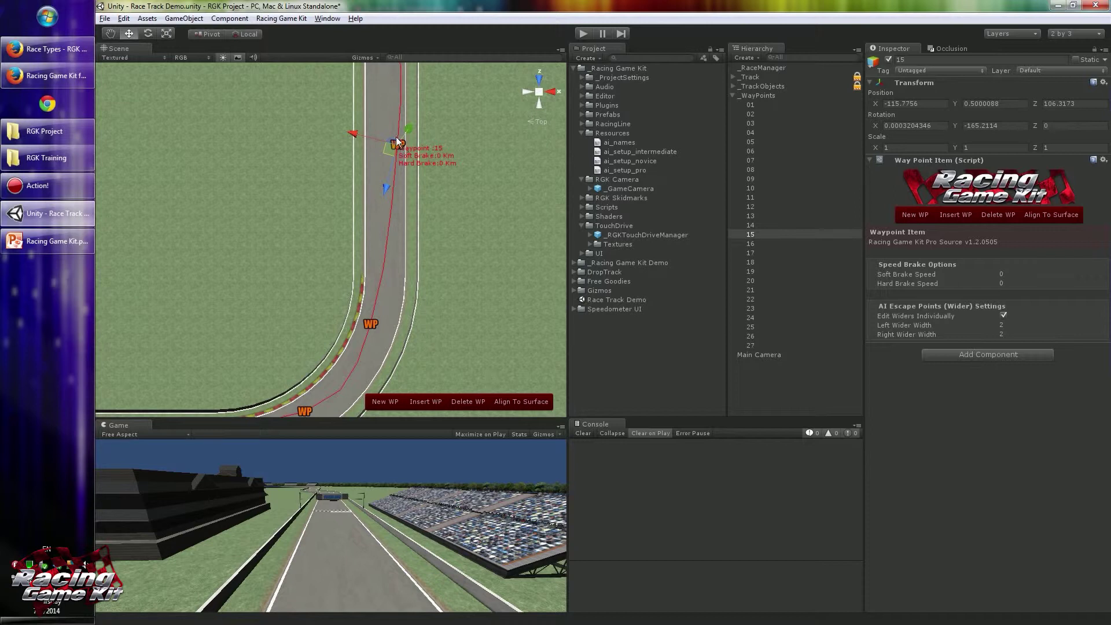
Insert a new waypoint 17 after 16 and place it further into the corner
click(372, 325)
middle_drag(372, 325, 369, 249)
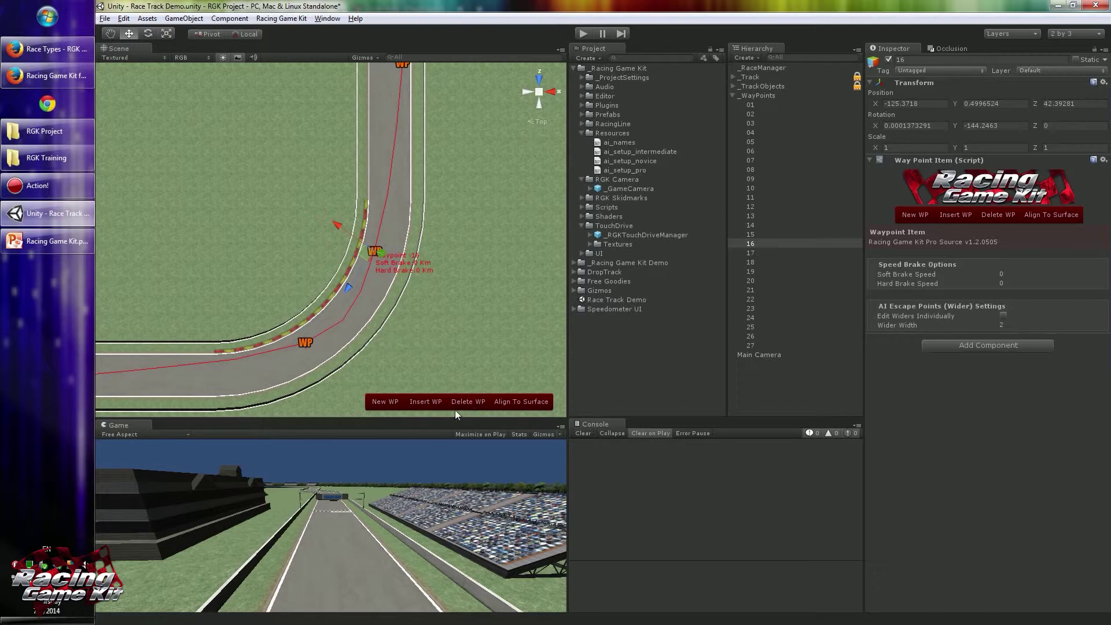
click(419, 401)
drag(361, 261, 313, 267)
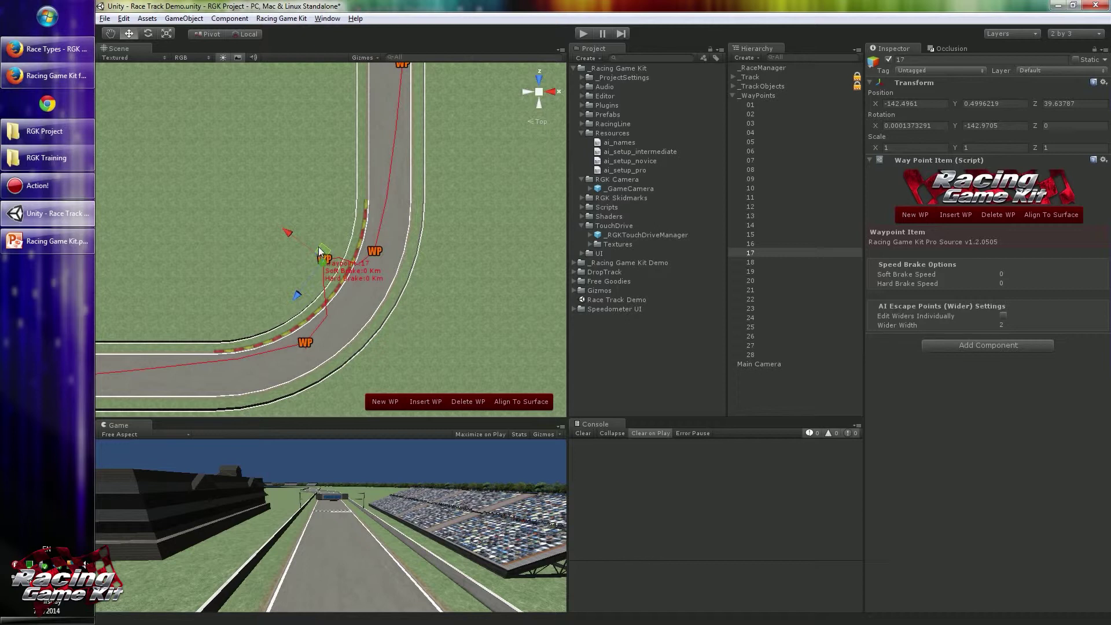
Select waypoint 17 in the Hierarchy and dismiss its context menu without deleting
click(763, 255)
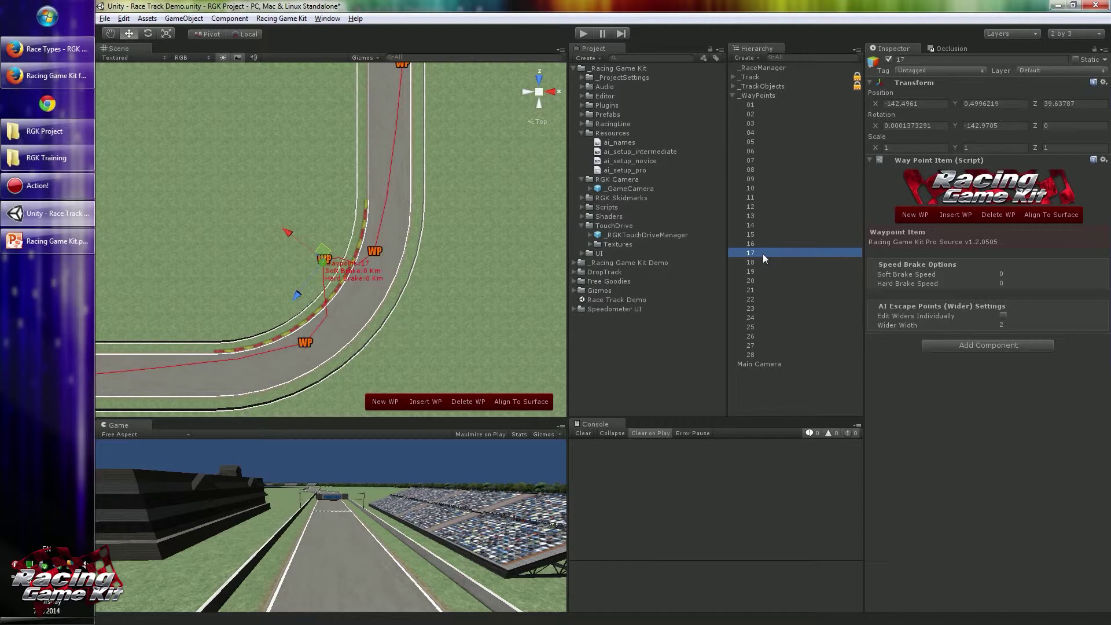
right_click(763, 253)
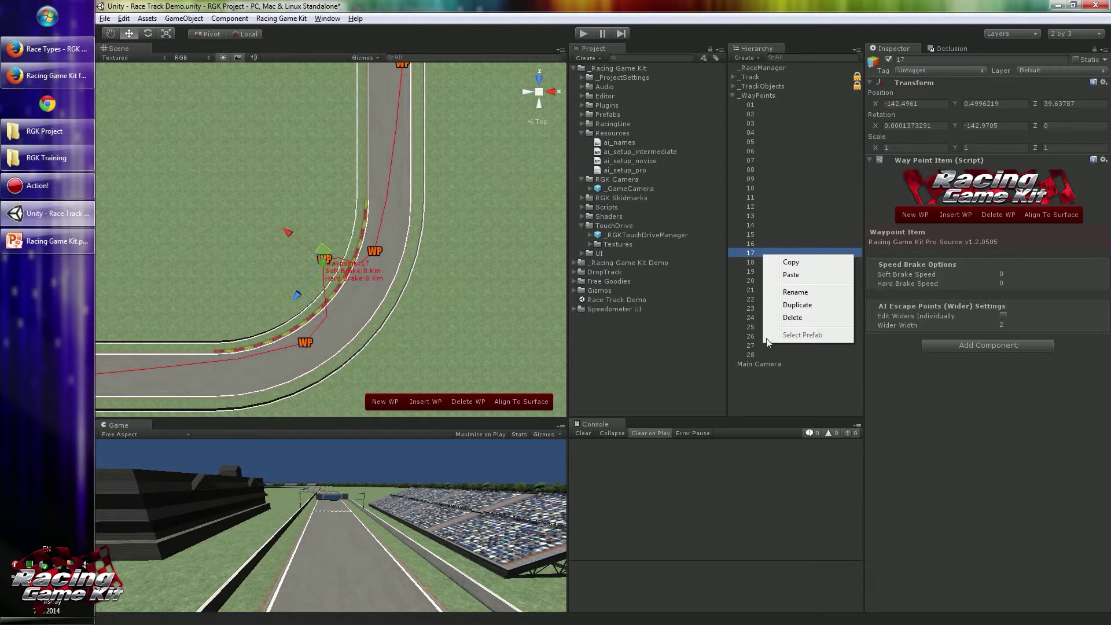
click(763, 390)
Delete waypoint 17 with the kit's Delete WP and confirm YES
click(325, 260)
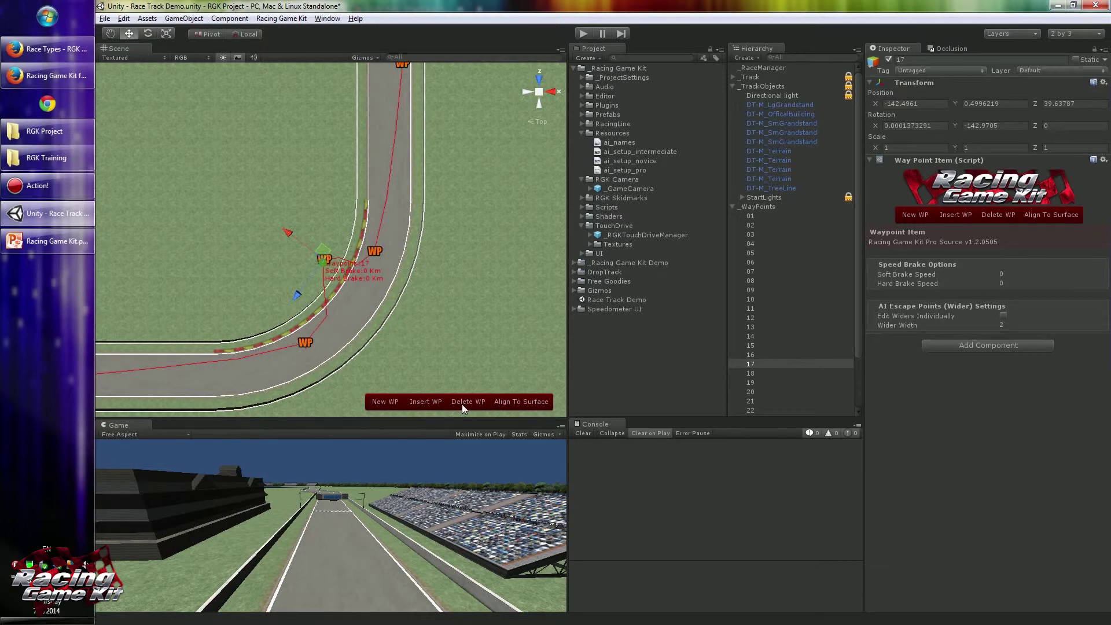
click(466, 401)
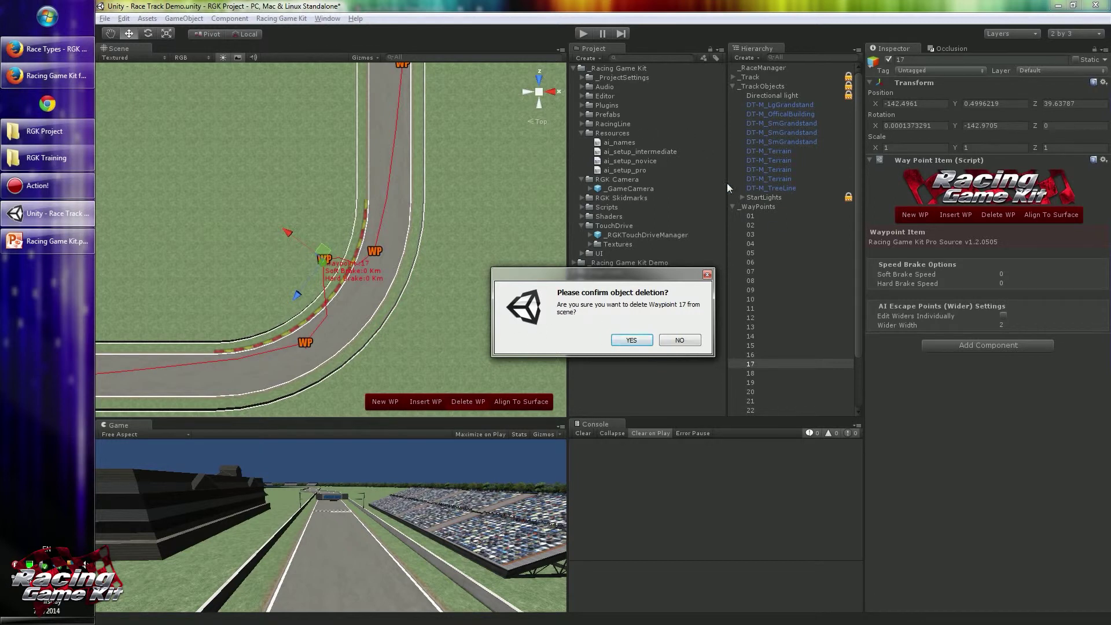
click(632, 339)
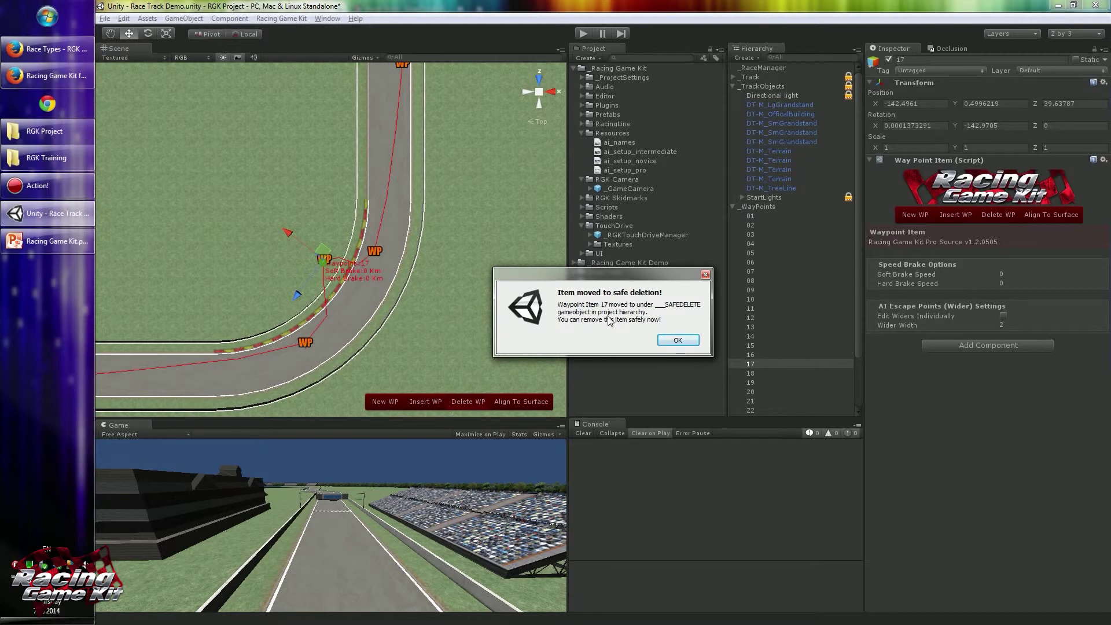
Dismiss the safe-deletion notice, delete the _SAFEDELETE holder and its waypoint, then reselect waypoint 16
click(678, 341)
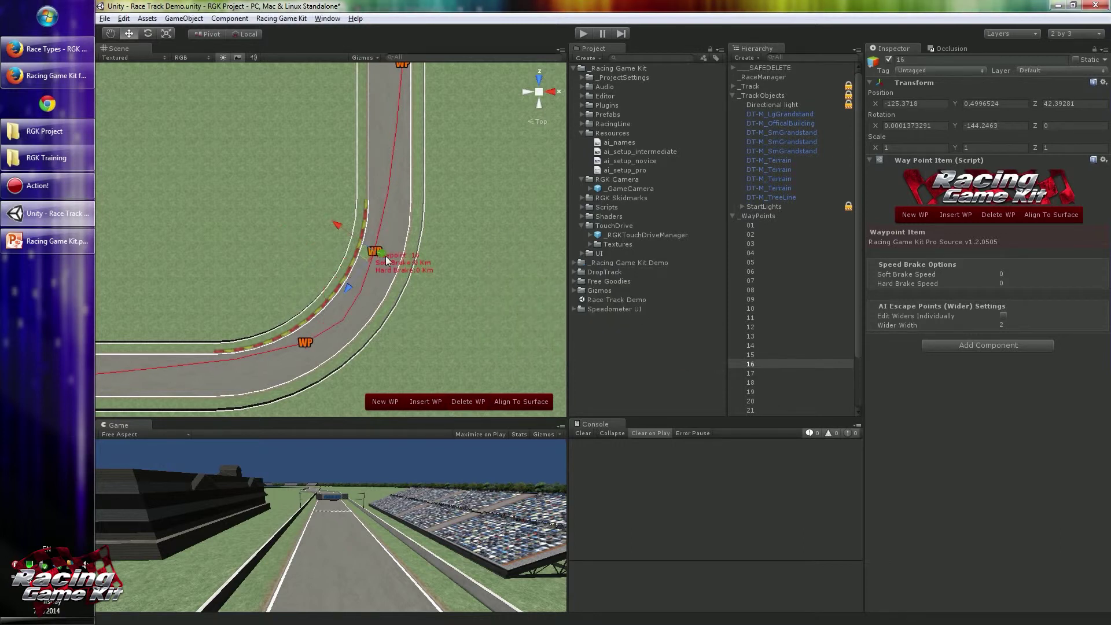
drag(860, 333, 846, 375)
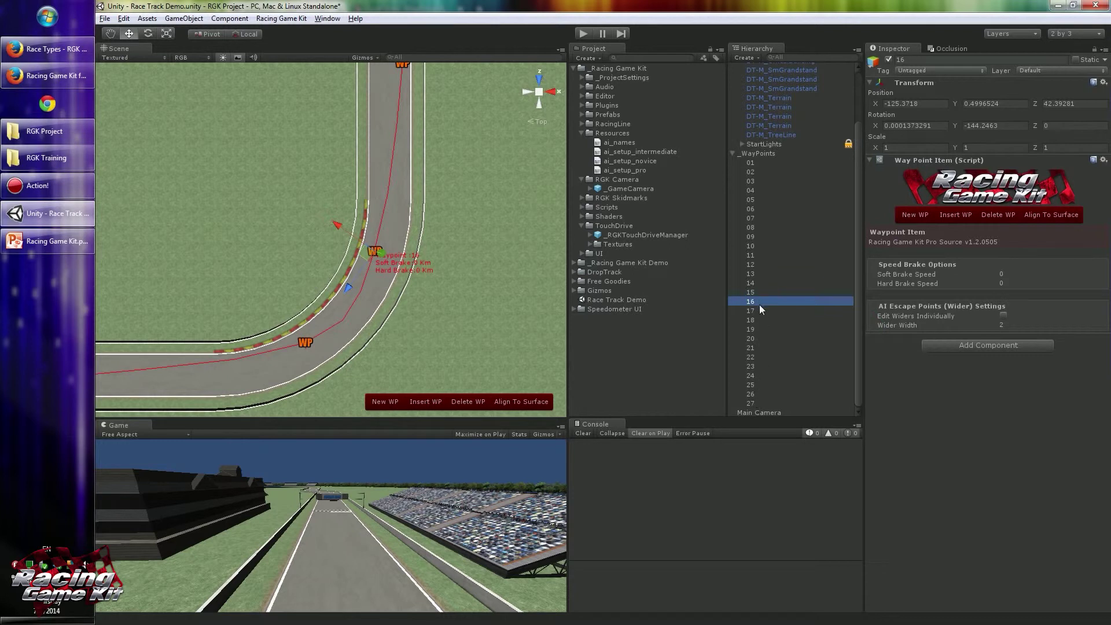
scroll(759, 336, up, 3)
click(733, 68)
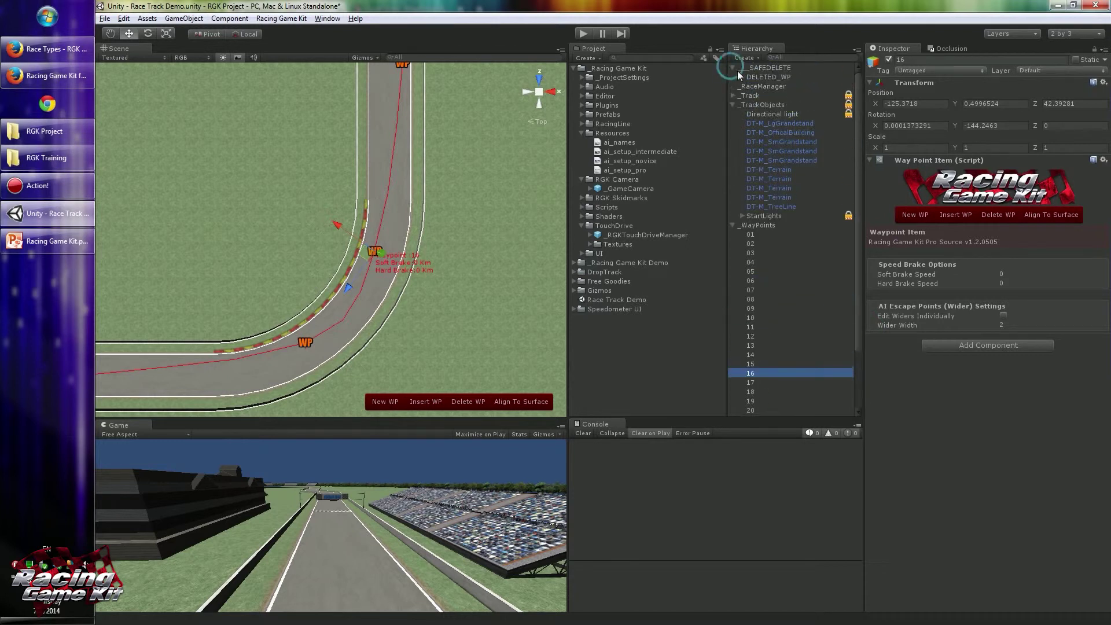
click(769, 77)
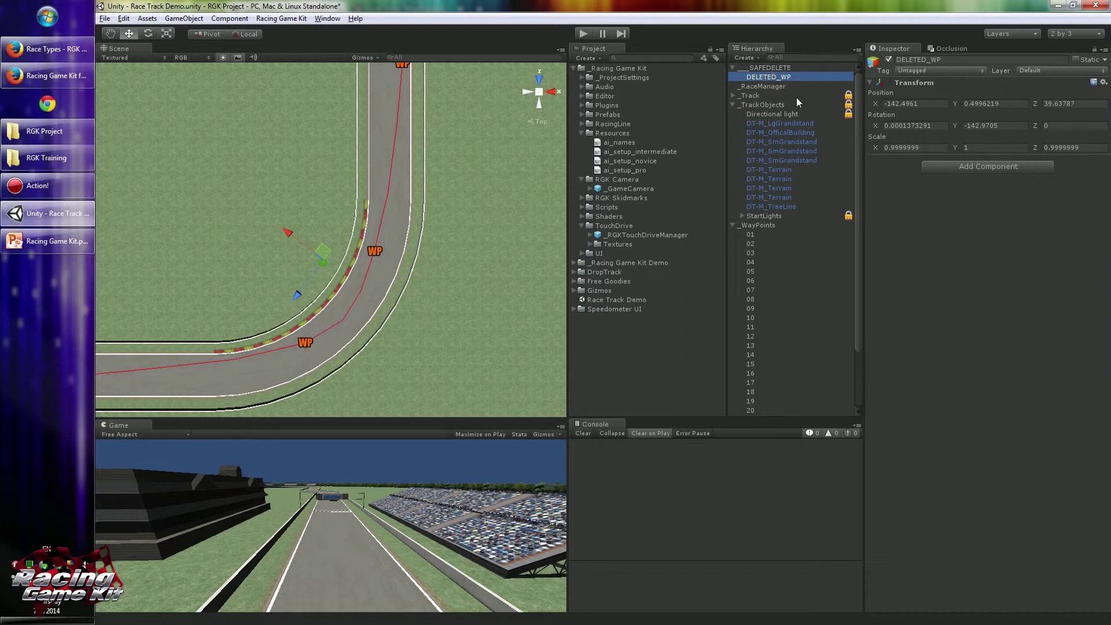
click(767, 68)
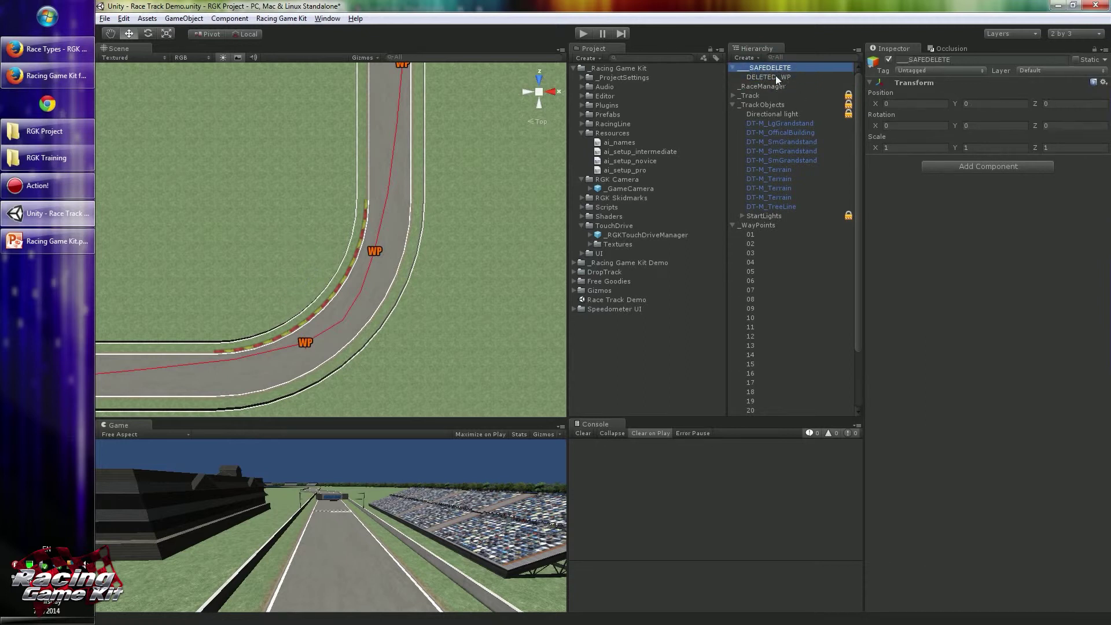
key(Delete)
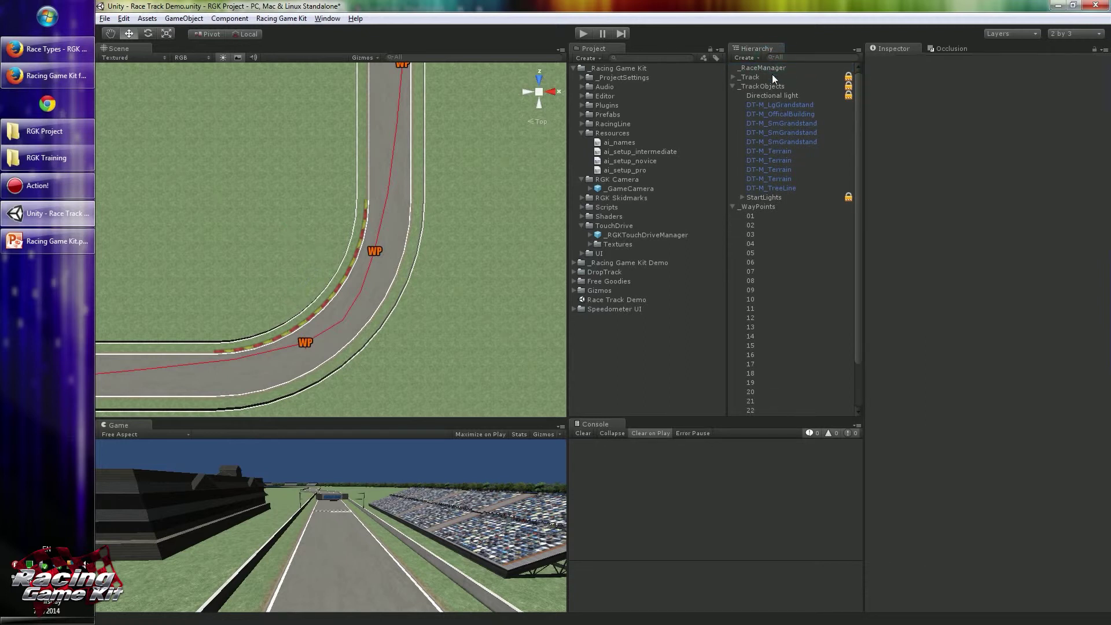
click(733, 207)
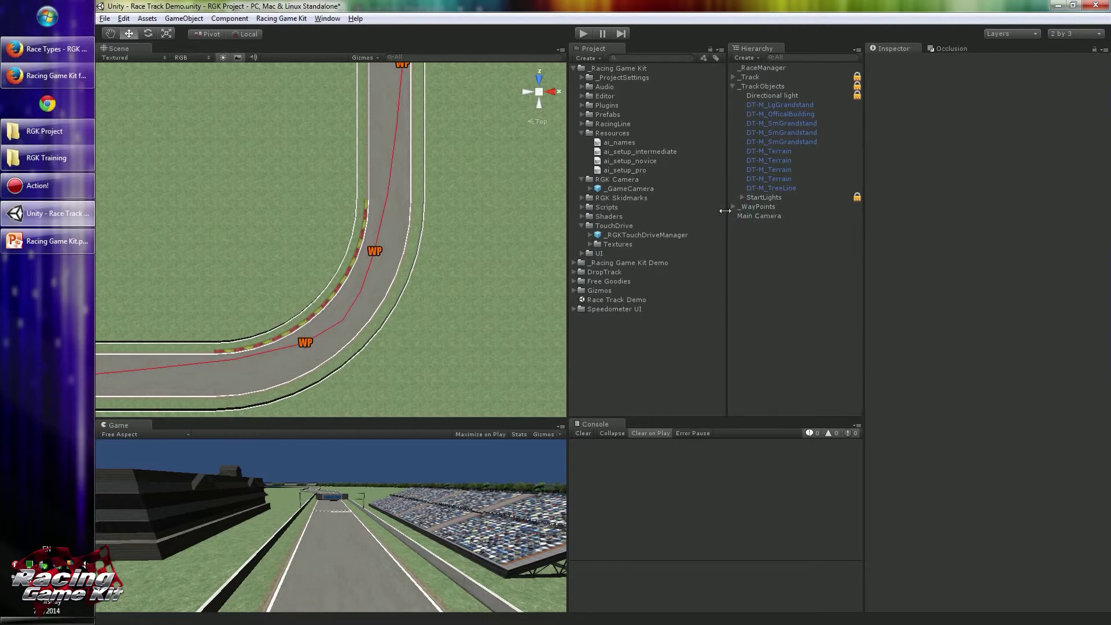
click(373, 258)
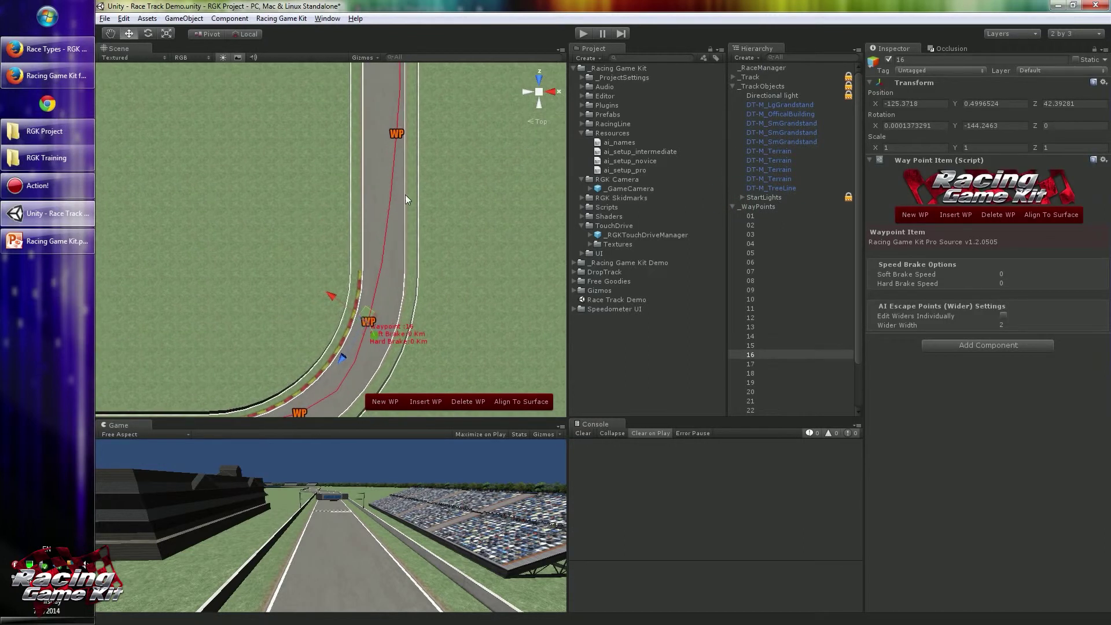
Insert a new waypoint 16 after waypoint 15 and move it further down the straight
click(395, 133)
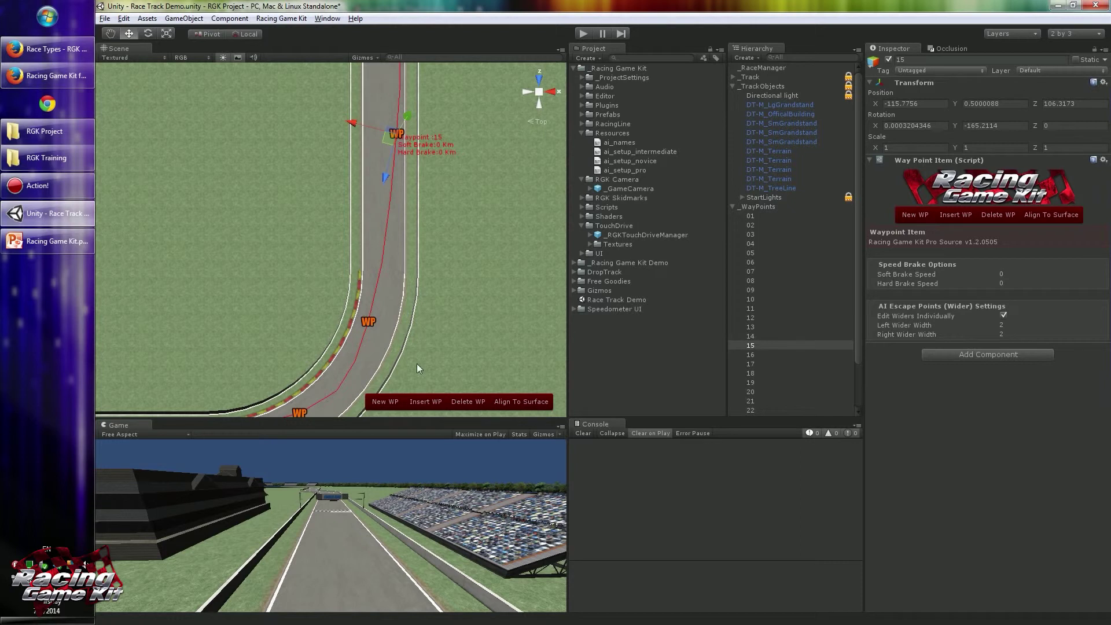
click(421, 402)
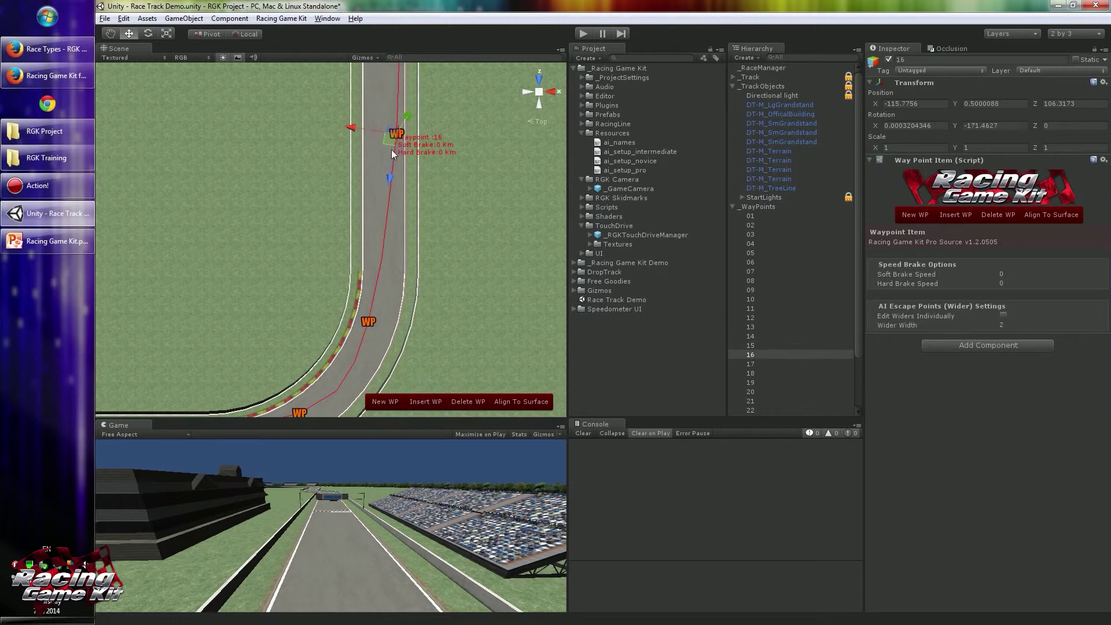
drag(386, 139, 377, 240)
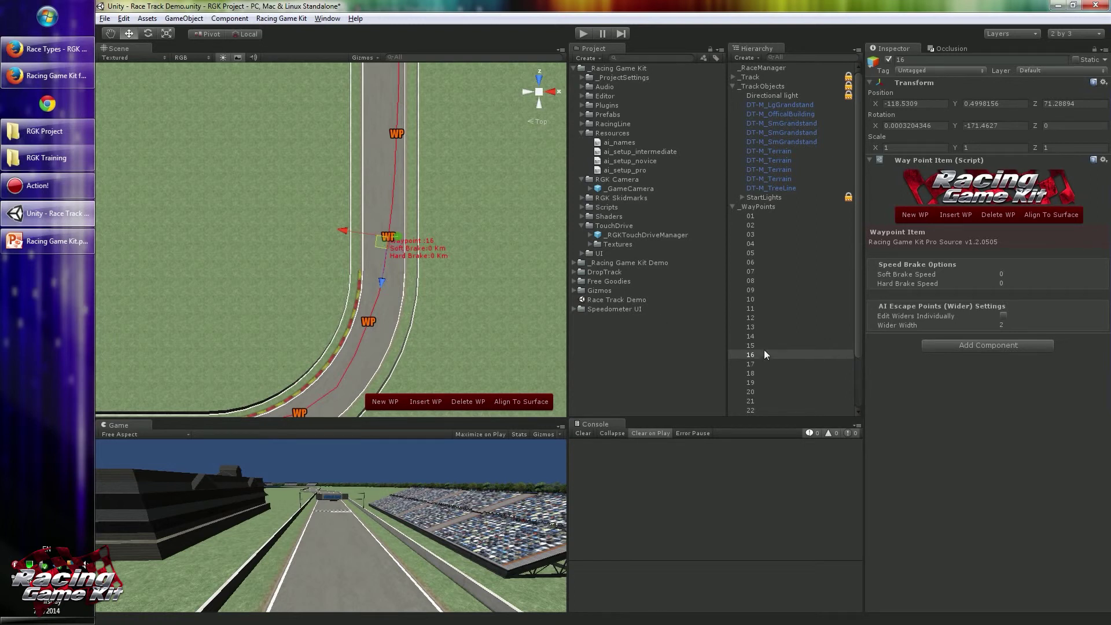
Pan the view toward the start/finish line and select the whole _WayPoints group
scroll(758, 353, down, 3)
mouse_move(417, 244)
middle_down()
mouse_move(440, 220)
mouse_move(434, 200)
mouse_move(387, 229)
mouse_move(533, 243)
mouse_move(390, 218)
mouse_move(311, 259)
mouse_move(447, 200)
mouse_move(392, 261)
mouse_move(413, 235)
mouse_move(308, 283)
middle_up()
scroll(347, 266, up, 2)
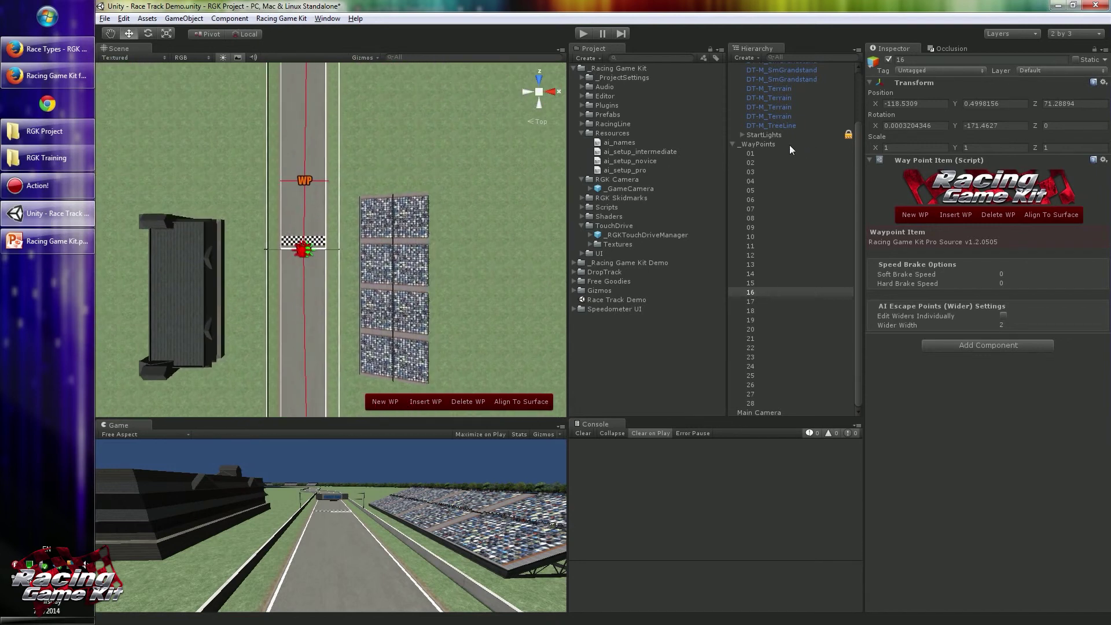
click(758, 144)
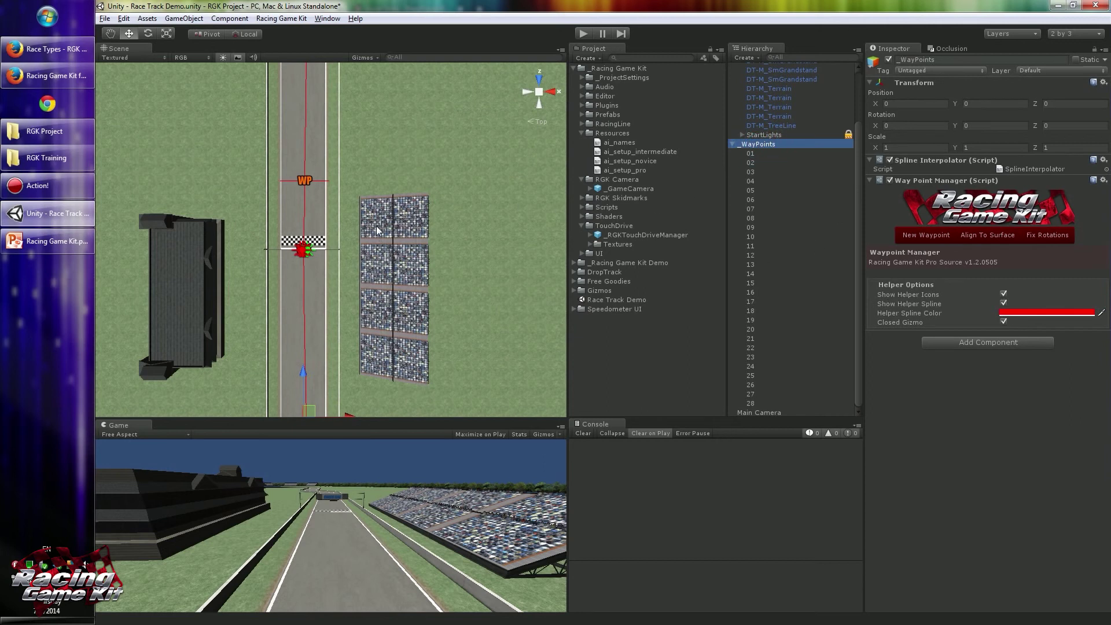